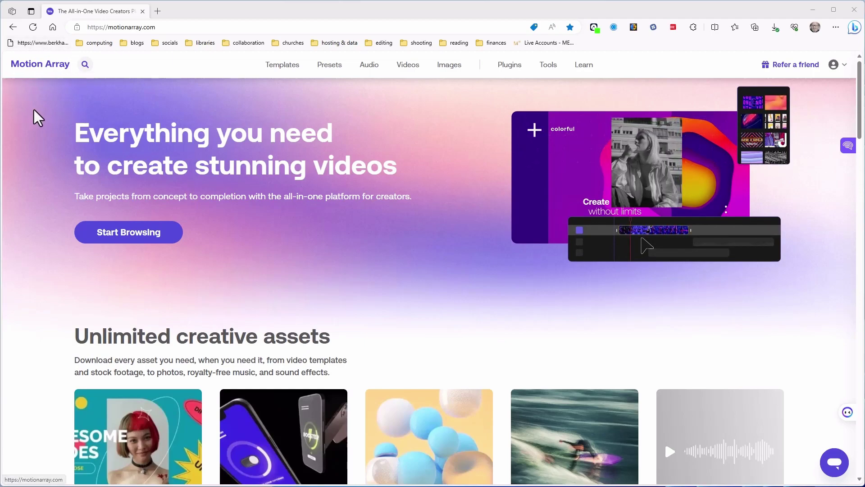
Look over the Motion Array asset categories, open the DaVinci Resolve templates page, and review its filters.
{"action": "mouse_move", "coordinate": [302, 67]}
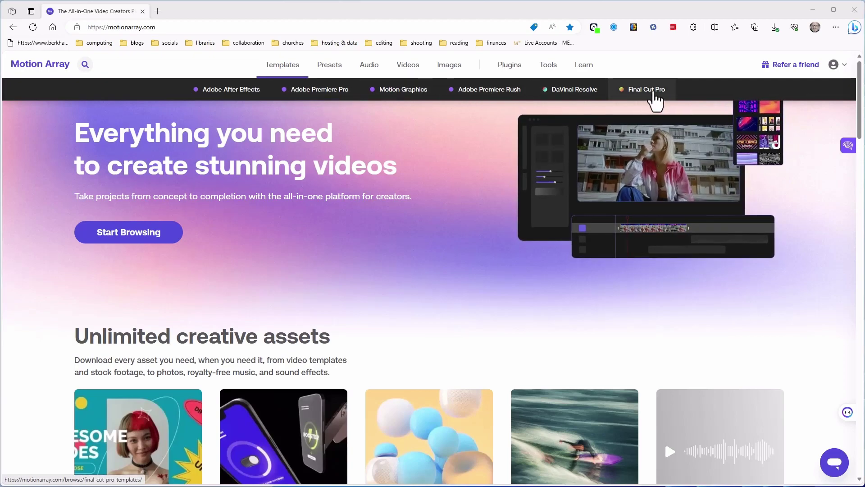
{"action": "mouse_move", "coordinate": [336, 69]}
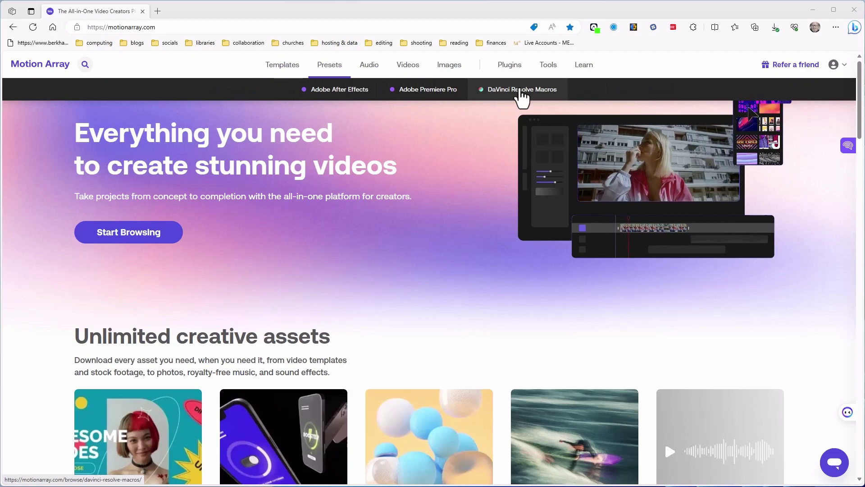
{"action": "mouse_move", "coordinate": [447, 79]}
{"action": "mouse_move", "coordinate": [367, 71]}
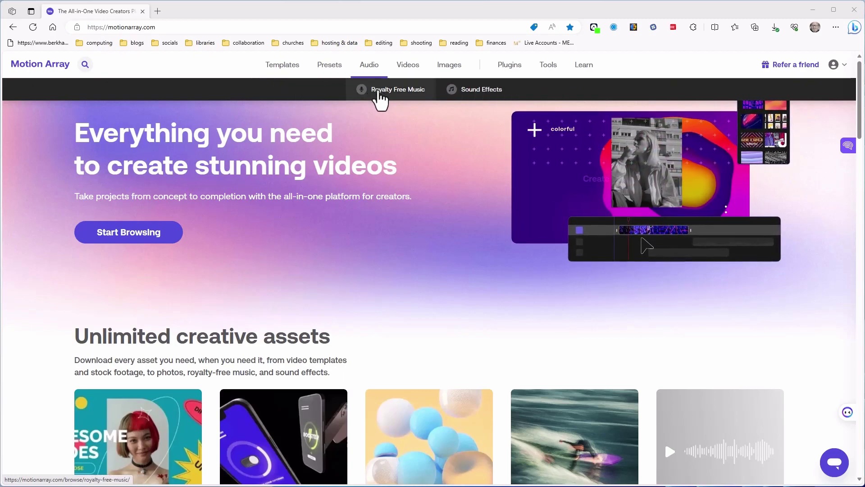
{"action": "mouse_move", "coordinate": [412, 71]}
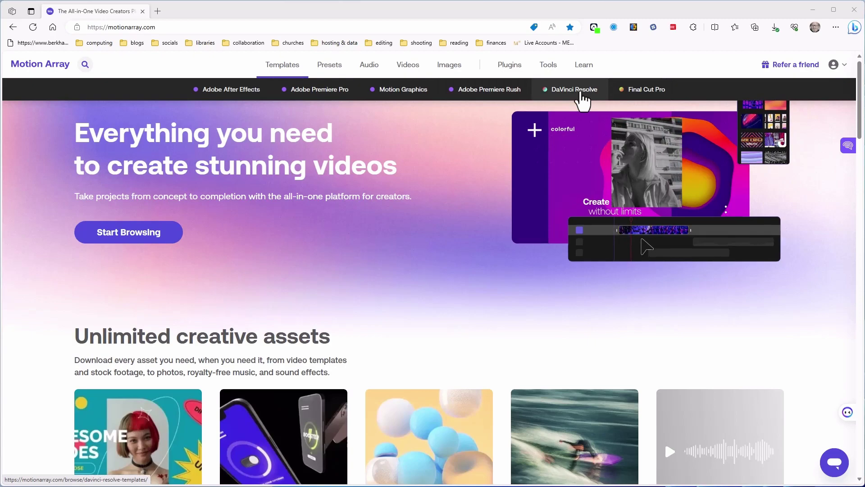
{"action": "left_click", "coordinate": [581, 91]}
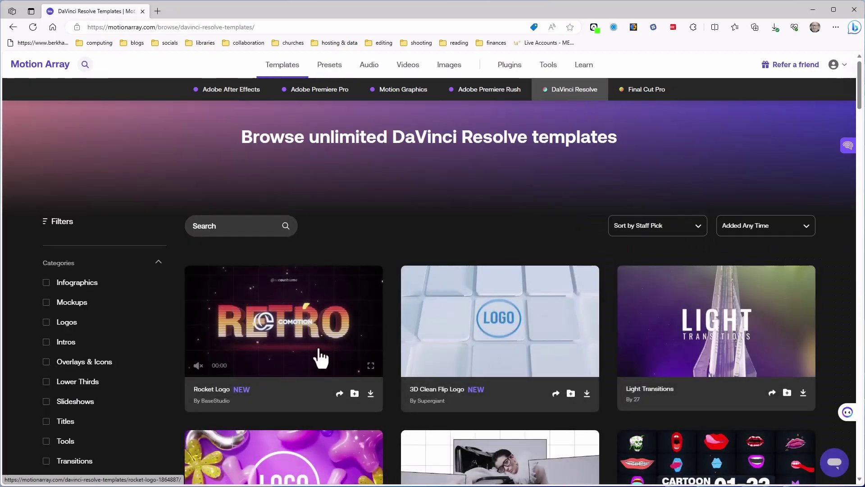
{"action": "scroll", "coordinate": [122, 317], "scroll_direction": "down", "scroll_amount": 3}
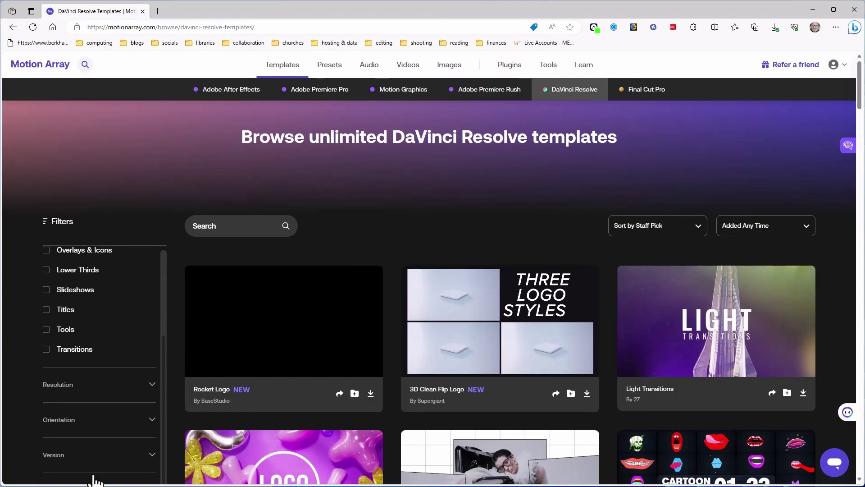
{"action": "scroll", "coordinate": [123, 381], "scroll_direction": "up", "scroll_amount": 3}
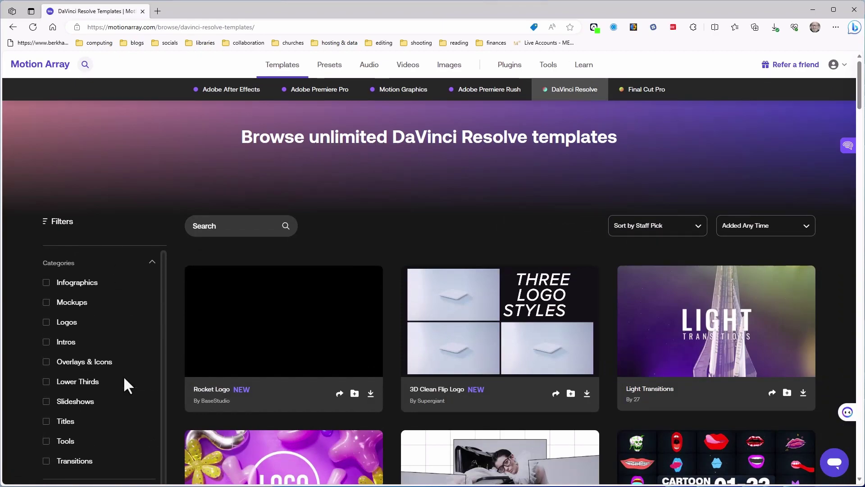
Search the DaVinci Resolve templates for "templates".
{"action": "left_click", "coordinate": [235, 227]}
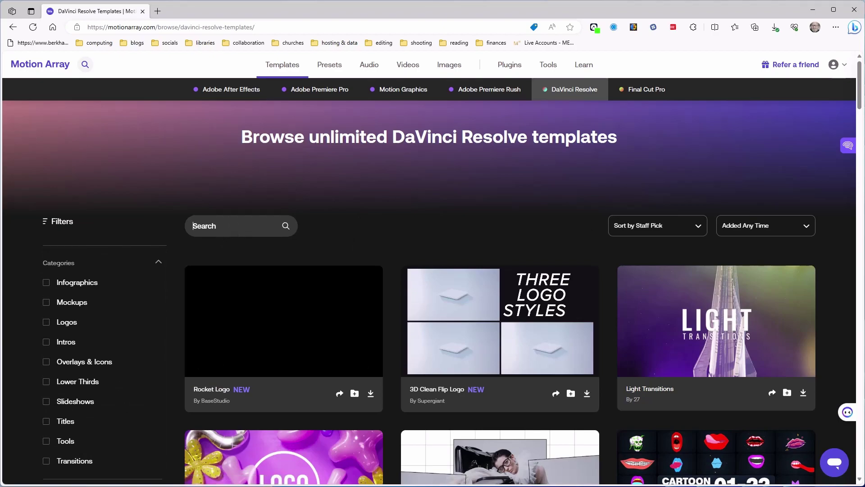
{"action": "type", "text": "templ"}
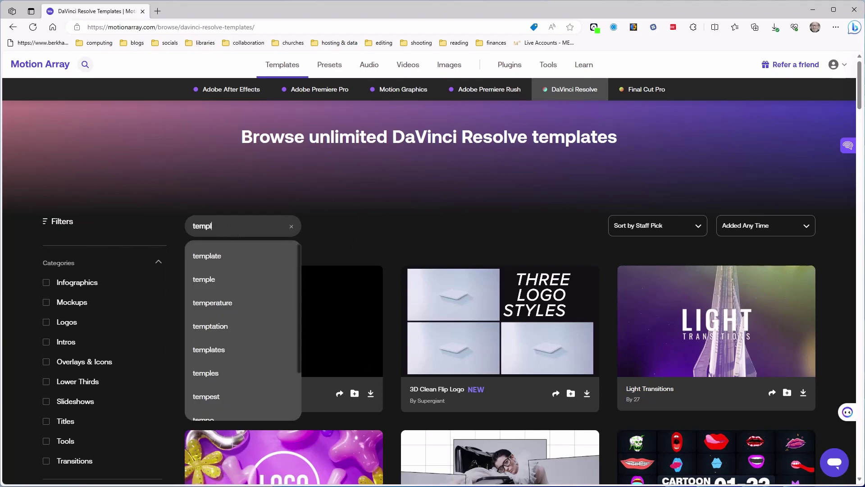
{"action": "type", "text": "ates"}
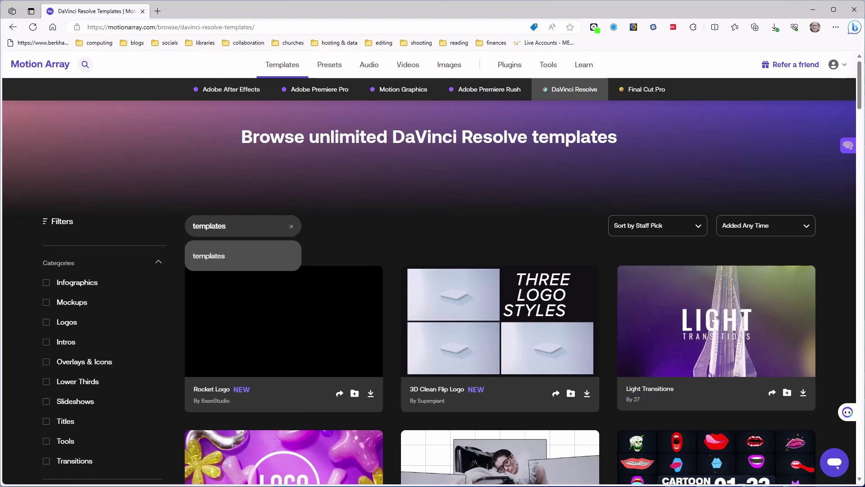
{"action": "key", "text": "Return"}
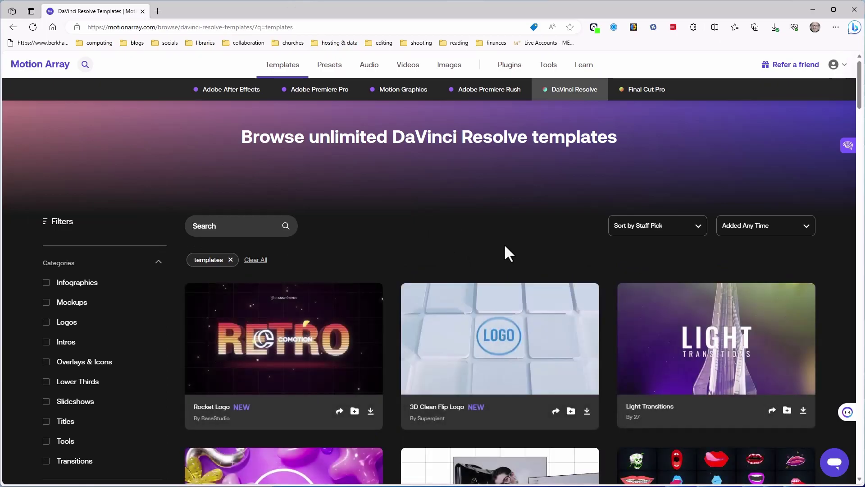
Examine the range of DaVinci Resolve templates offered for the search term "templates".
{"action": "scroll", "coordinate": [508, 254], "scroll_direction": "down", "scroll_amount": 5}
{"action": "scroll", "coordinate": [503, 245], "scroll_direction": "down", "scroll_amount": 10}
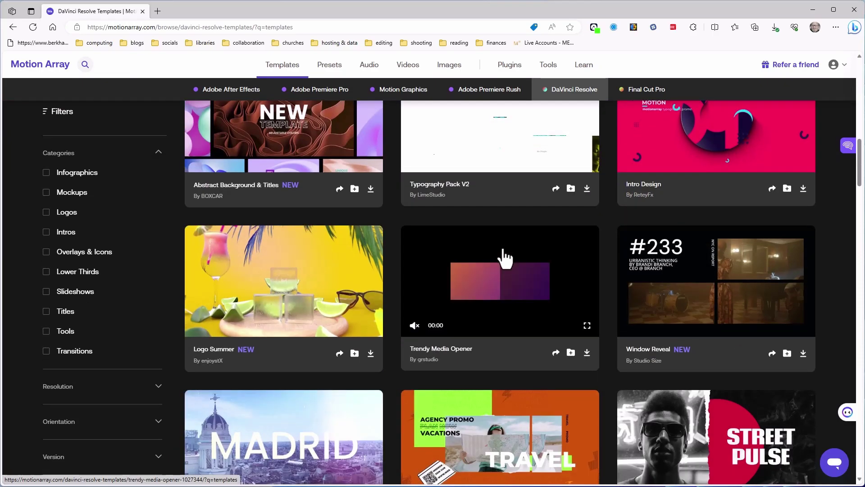
{"action": "scroll", "coordinate": [504, 248], "scroll_direction": "down", "scroll_amount": 4}
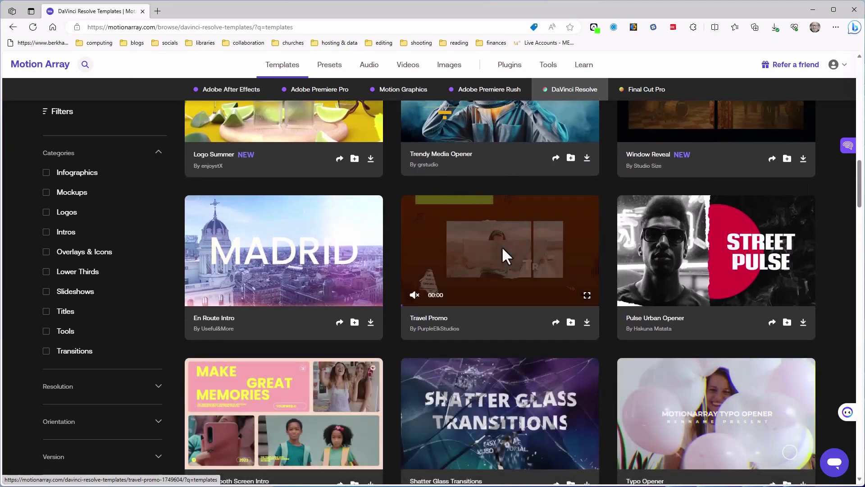
{"action": "scroll", "coordinate": [502, 248], "scroll_direction": "down", "scroll_amount": 4}
{"action": "scroll", "coordinate": [502, 247], "scroll_direction": "down", "scroll_amount": 4}
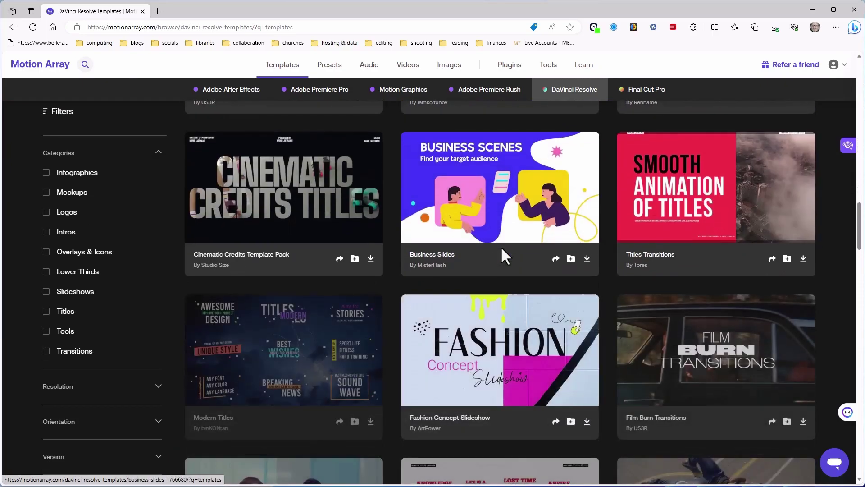
{"action": "scroll", "coordinate": [501, 246], "scroll_direction": "down", "scroll_amount": 3}
{"action": "scroll", "coordinate": [503, 259], "scroll_direction": "up", "scroll_amount": 15}
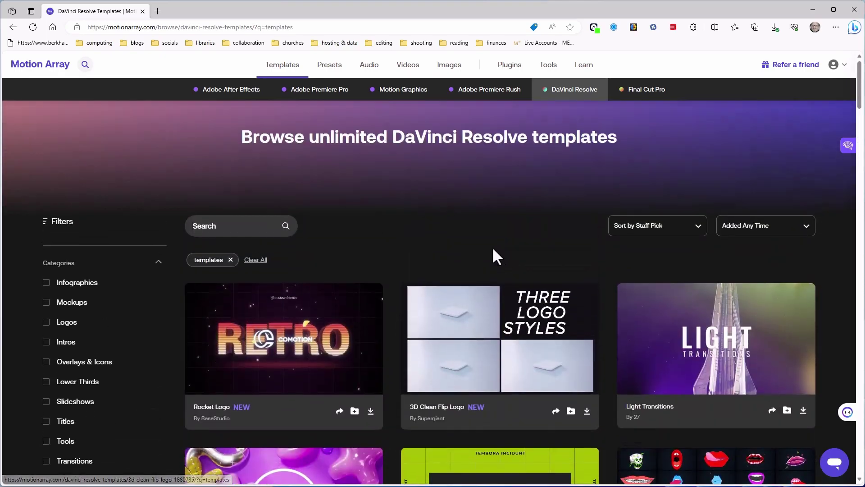
Narrow the template results by adding the search term "split".
{"action": "left_click", "coordinate": [228, 226]}
{"action": "type", "text": "sp"}
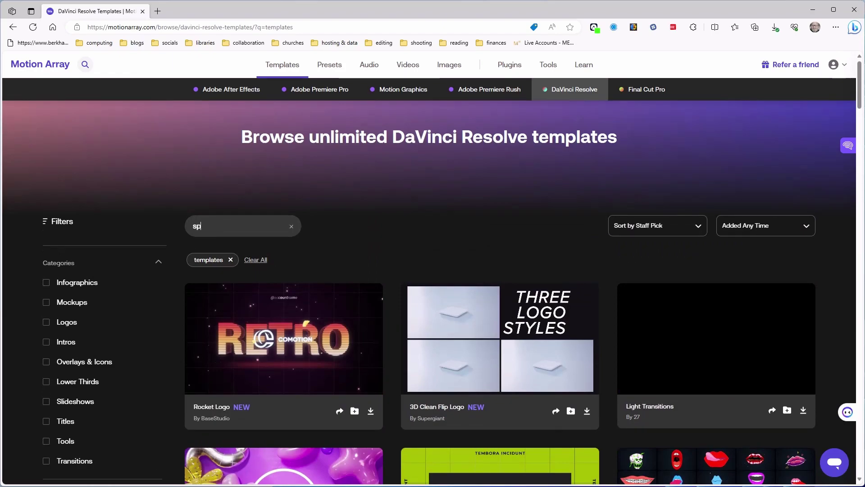
{"action": "type", "text": "lit"}
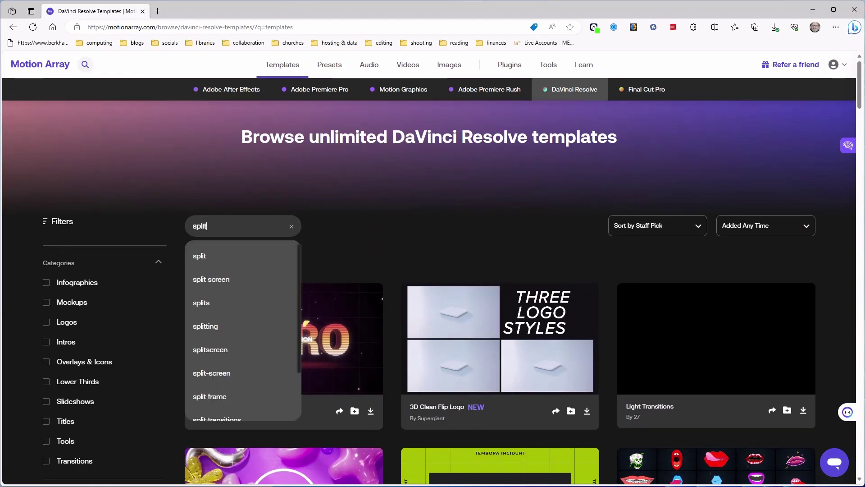
{"action": "key", "text": "Return"}
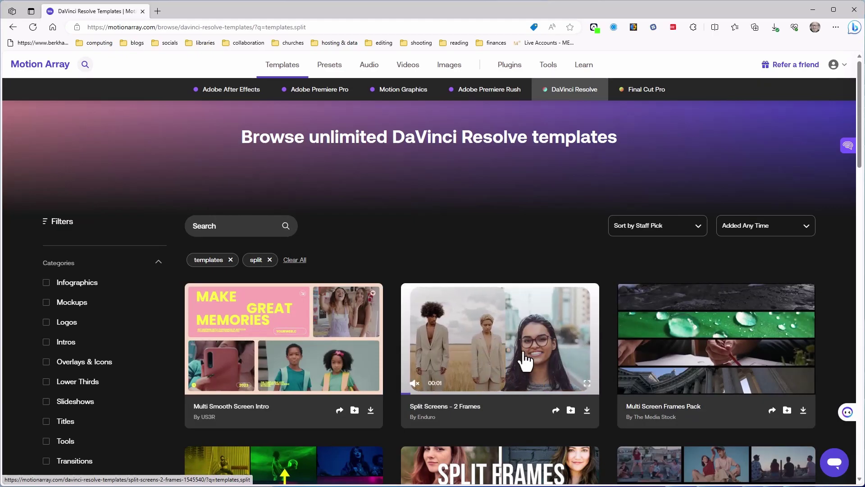
Find the Multiscreen Frames template among the split-screen results and download it.
{"action": "scroll", "coordinate": [525, 361], "scroll_direction": "down", "scroll_amount": 4}
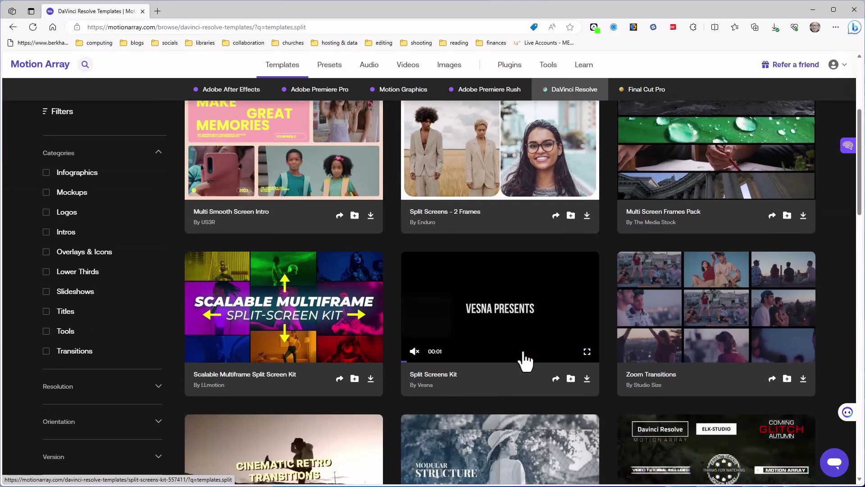
{"action": "scroll", "coordinate": [525, 361], "scroll_direction": "down", "scroll_amount": 4}
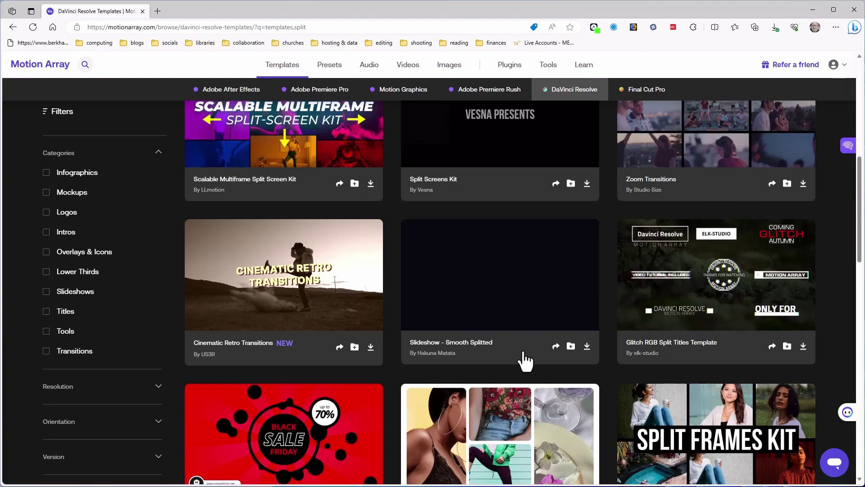
{"action": "scroll", "coordinate": [524, 361], "scroll_direction": "down", "scroll_amount": 4}
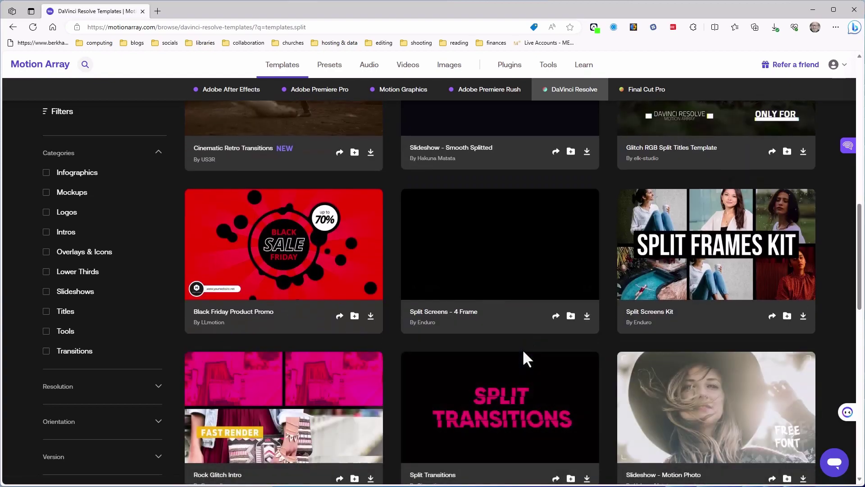
{"action": "scroll", "coordinate": [523, 349], "scroll_direction": "down", "scroll_amount": 4}
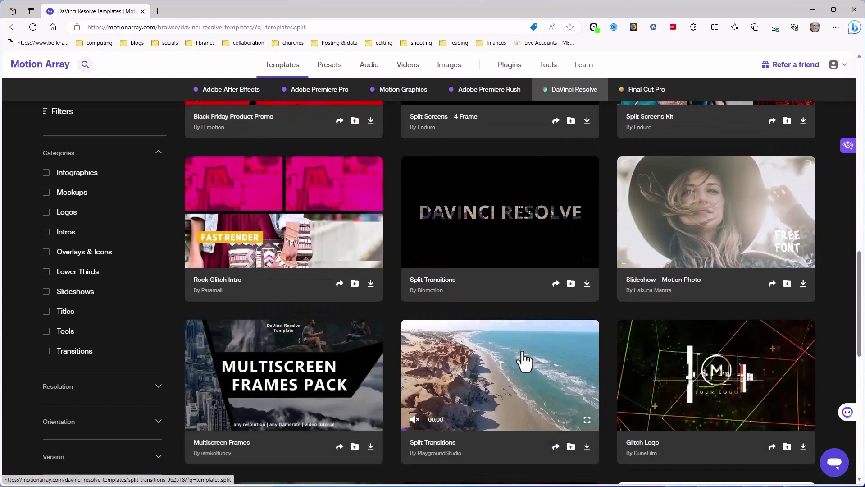
{"action": "scroll", "coordinate": [524, 360], "scroll_direction": "down", "scroll_amount": 4}
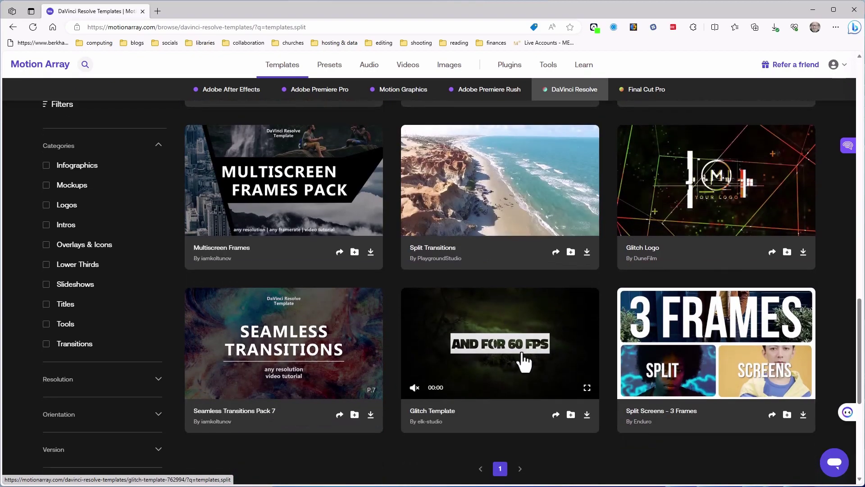
{"action": "mouse_move", "coordinate": [276, 179]}
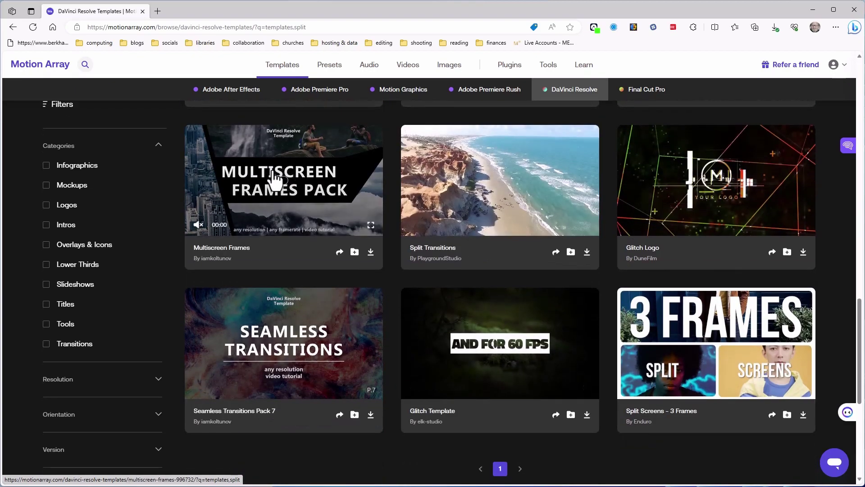
{"action": "mouse_move", "coordinate": [569, 373]}
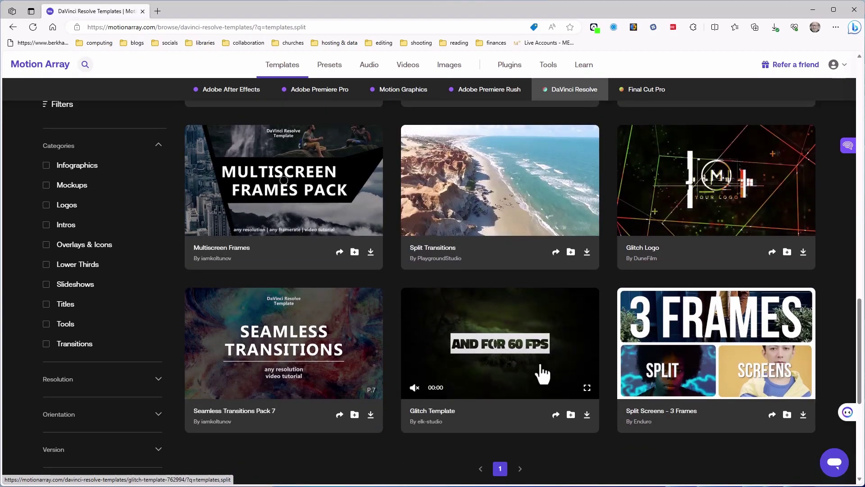
{"action": "scroll", "coordinate": [543, 373], "scroll_direction": "up", "scroll_amount": 5}
{"action": "scroll", "coordinate": [542, 373], "scroll_direction": "up", "scroll_amount": 3}
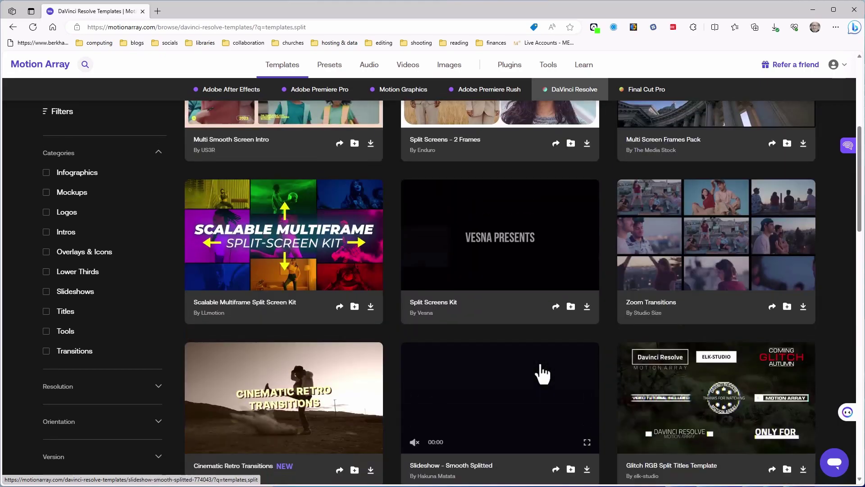
{"action": "scroll", "coordinate": [540, 371], "scroll_direction": "down", "scroll_amount": 12}
{"action": "mouse_move", "coordinate": [217, 320]}
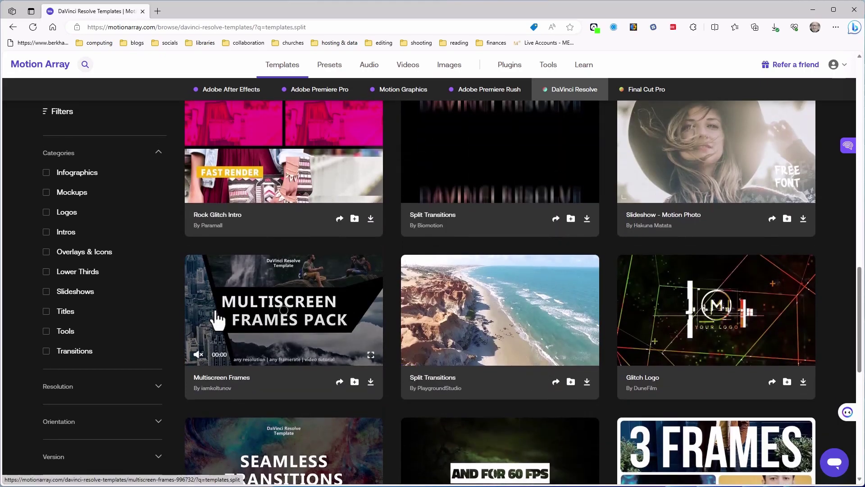
{"action": "left_click", "coordinate": [371, 382]}
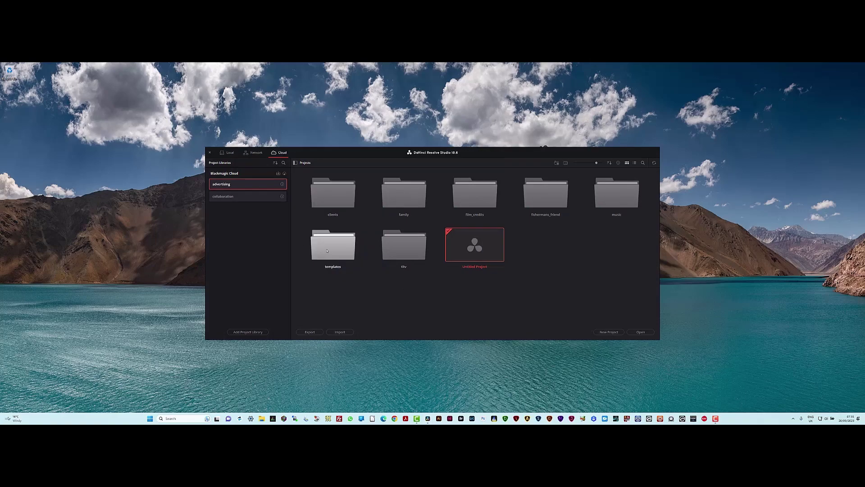
Switch to DaVinci Resolve, view the import dialog for project files, and close it without importing.
{"action": "left_click", "coordinate": [346, 333]}
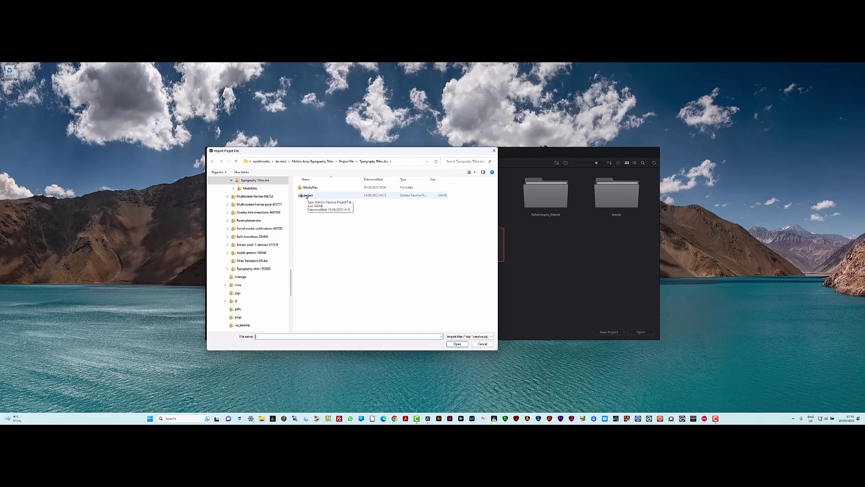
{"action": "left_click", "coordinate": [483, 344]}
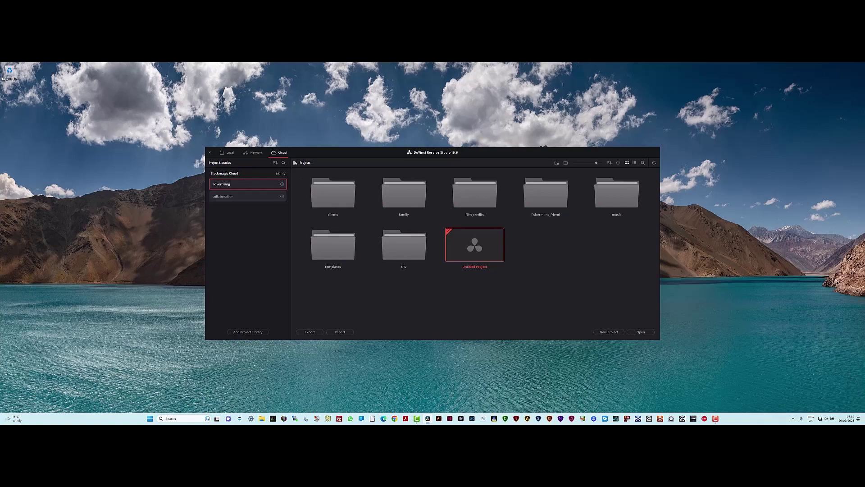
Open the Multiscreen Frames Pack project from the templates folder in the advertising cloud library.
{"action": "left_click", "coordinate": [334, 247]}
{"action": "double_click", "coordinate": [333, 247]}
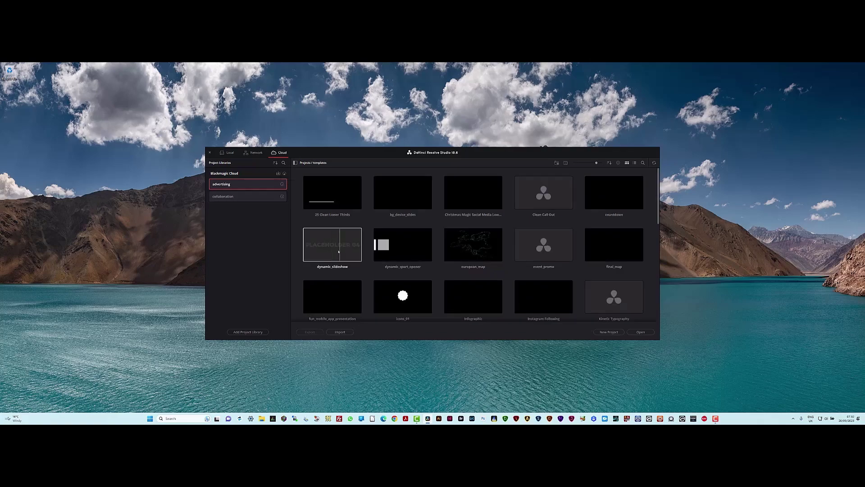
{"action": "scroll", "coordinate": [344, 222], "scroll_direction": "down", "scroll_amount": 2}
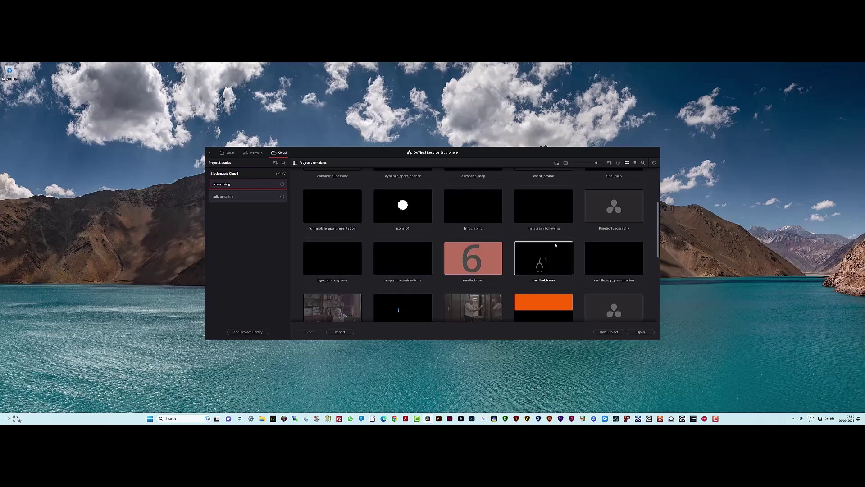
{"action": "scroll", "coordinate": [338, 252], "scroll_direction": "down", "scroll_amount": 2}
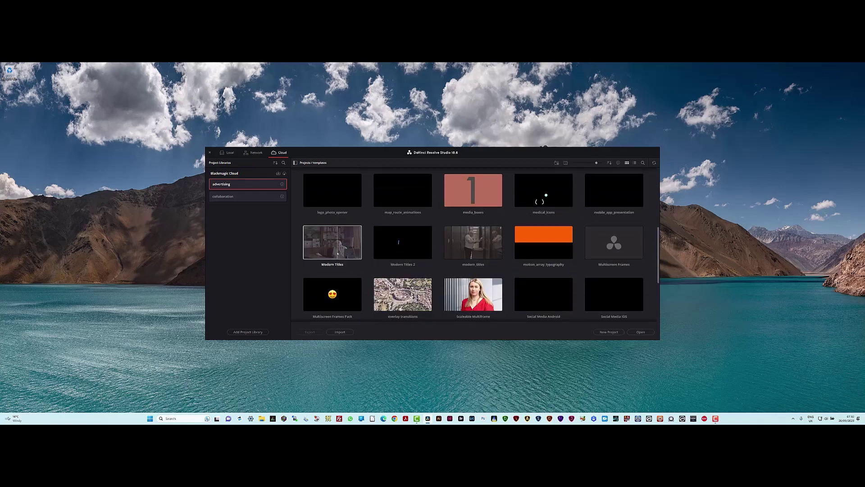
{"action": "scroll", "coordinate": [337, 253], "scroll_direction": "down", "scroll_amount": 3}
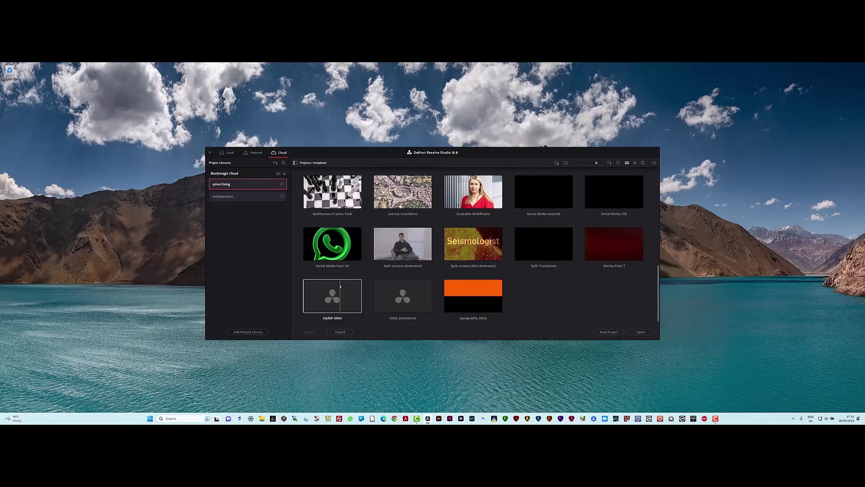
{"action": "double_click", "coordinate": [332, 198]}
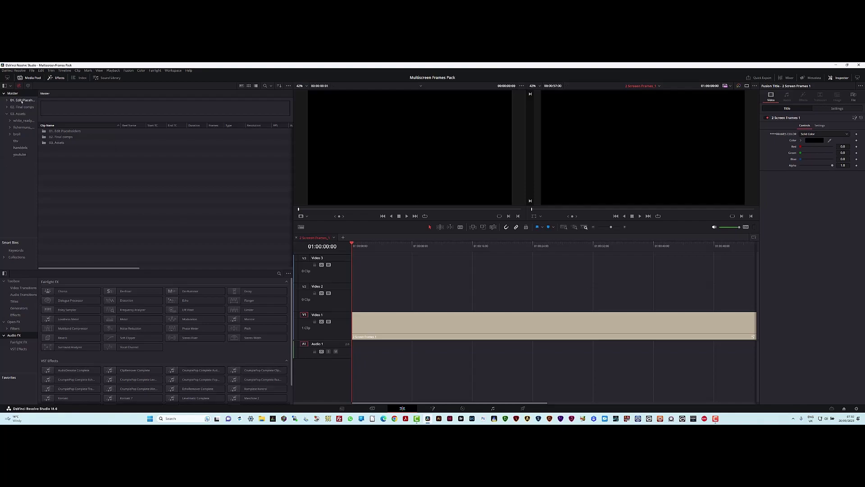
Open the 2 Screen Frame 1 placeholder bin and view its Image 1 and Image 2 timelines.
{"action": "left_click", "coordinate": [7, 103]}
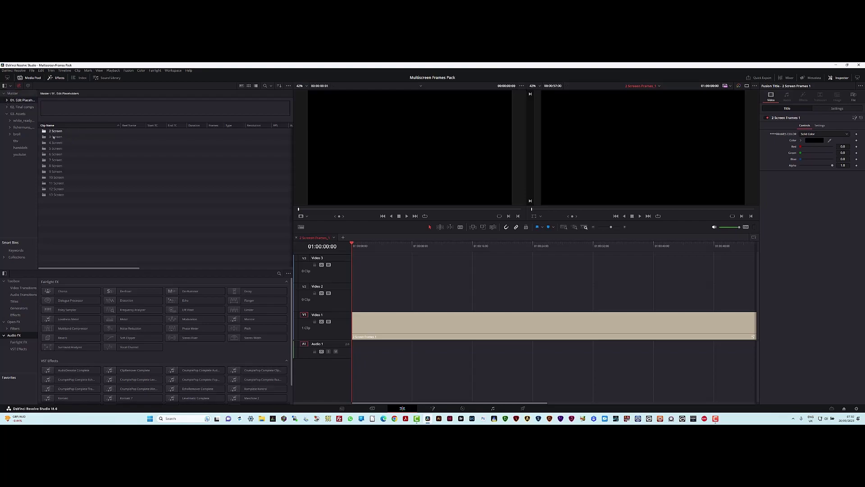
{"action": "double_click", "coordinate": [51, 131]}
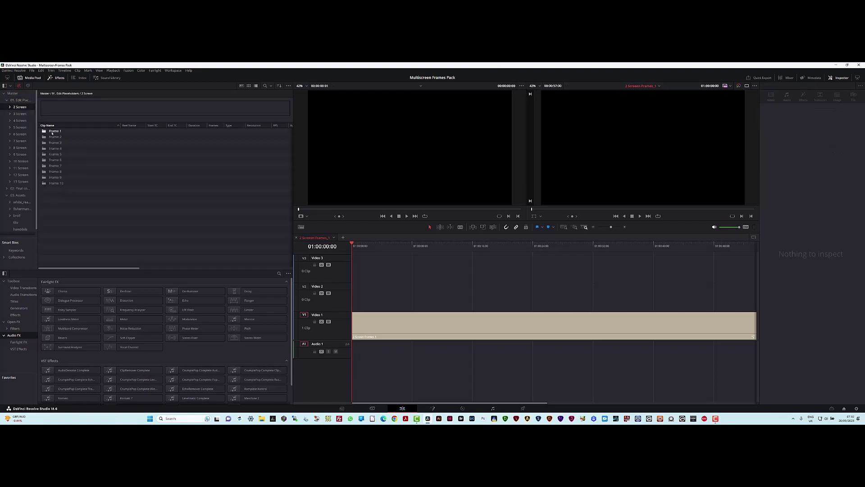
{"action": "double_click", "coordinate": [52, 132]}
{"action": "double_click", "coordinate": [53, 132]}
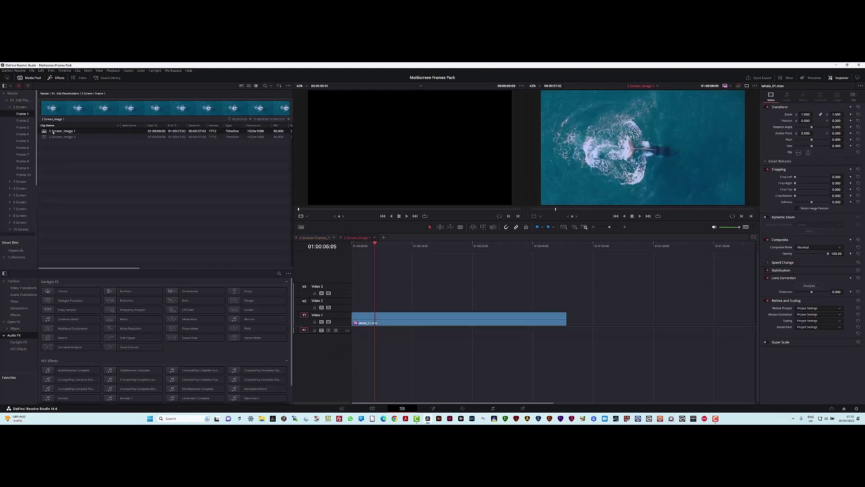
{"action": "double_click", "coordinate": [54, 137]}
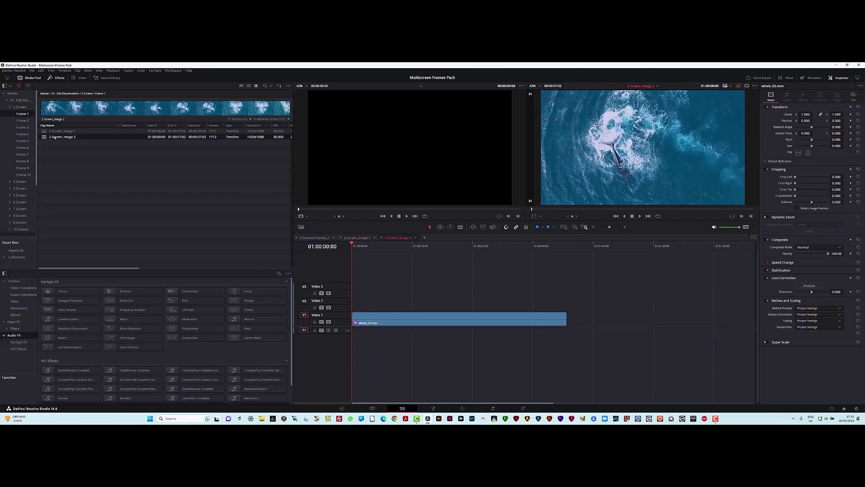
Collapse the Edit Placeholders bins and view the 2 Screen Frames_1 timeline from the 02. Final comps bin.
{"action": "left_click", "coordinate": [10, 109]}
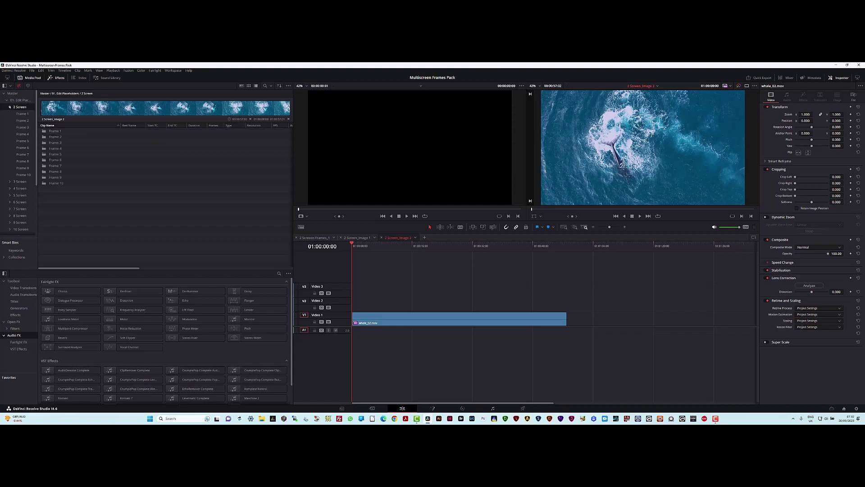
{"action": "left_click", "coordinate": [10, 108]}
{"action": "left_click", "coordinate": [7, 102]}
{"action": "left_click", "coordinate": [6, 101]}
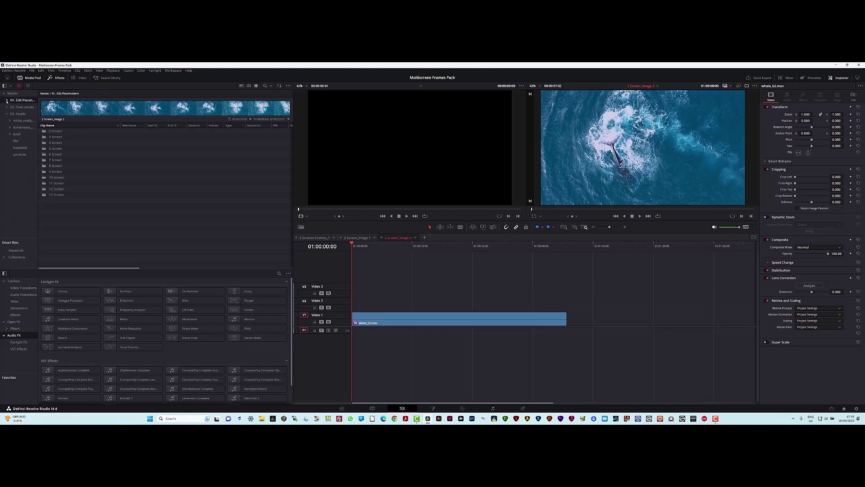
{"action": "left_click", "coordinate": [14, 107]}
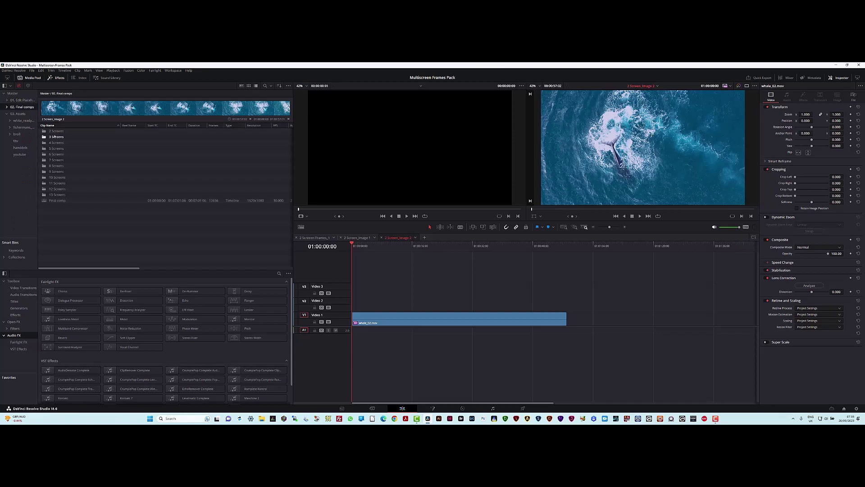
{"action": "double_click", "coordinate": [54, 131]}
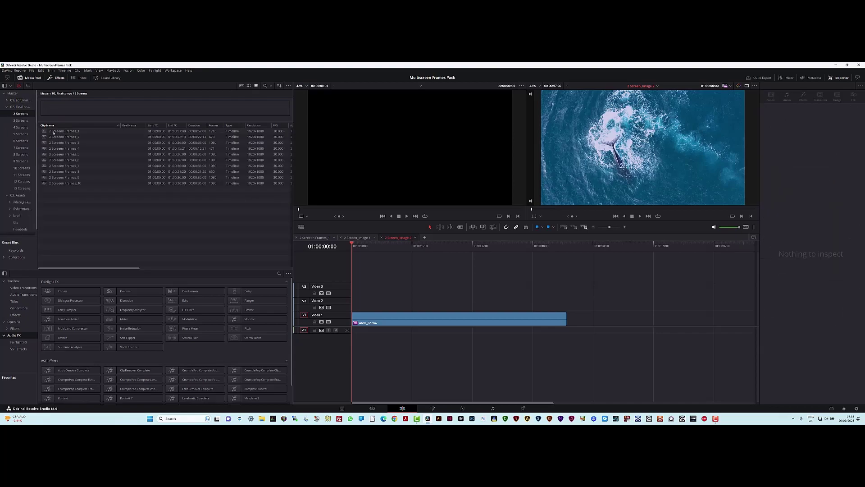
{"action": "double_click", "coordinate": [59, 131]}
{"action": "left_click_drag", "start_coordinate": [392, 246], "coordinate": [483, 266]}
{"action": "left_click", "coordinate": [356, 237]}
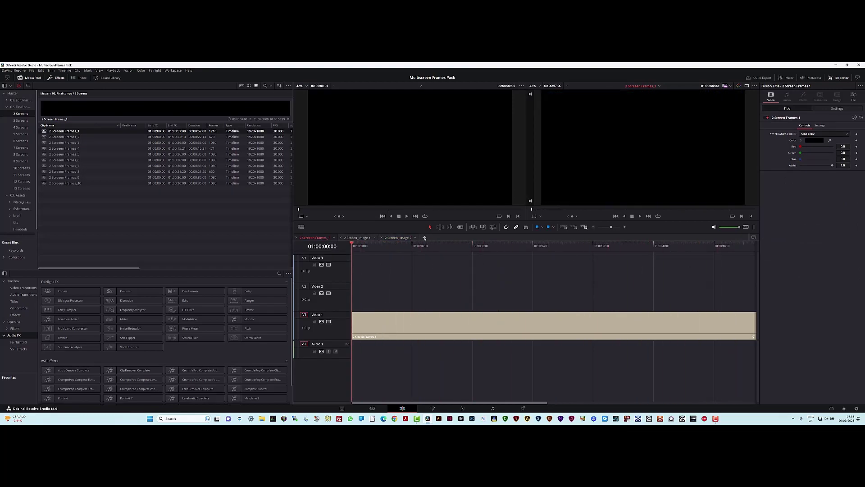
Close all three open 2 Screen timelines.
{"action": "left_click", "coordinate": [297, 238]}
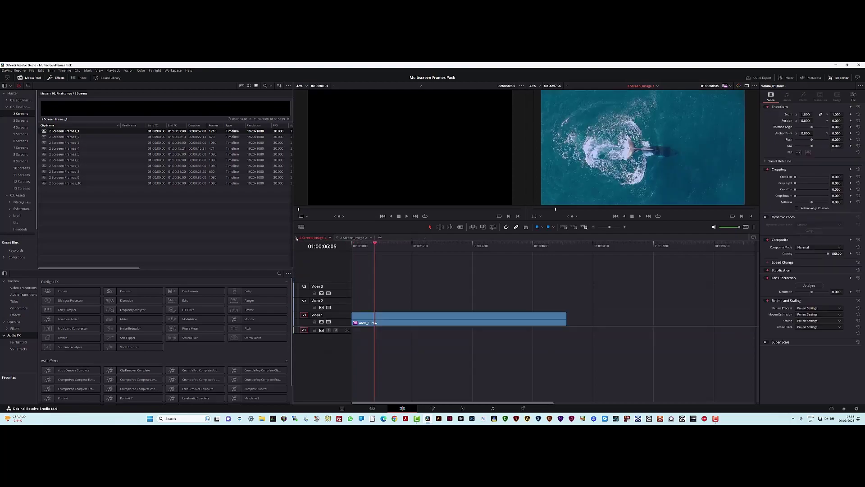
{"action": "left_click", "coordinate": [296, 238]}
{"action": "left_click", "coordinate": [297, 239]}
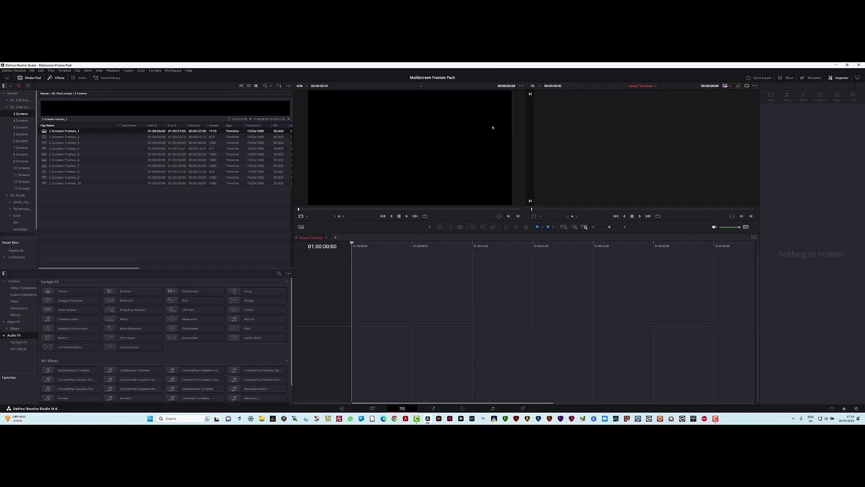
{"action": "left_click", "coordinate": [747, 86]}
Preview the three video clips in the youtube bin under 03. Assets.
{"action": "left_click", "coordinate": [7, 108]}
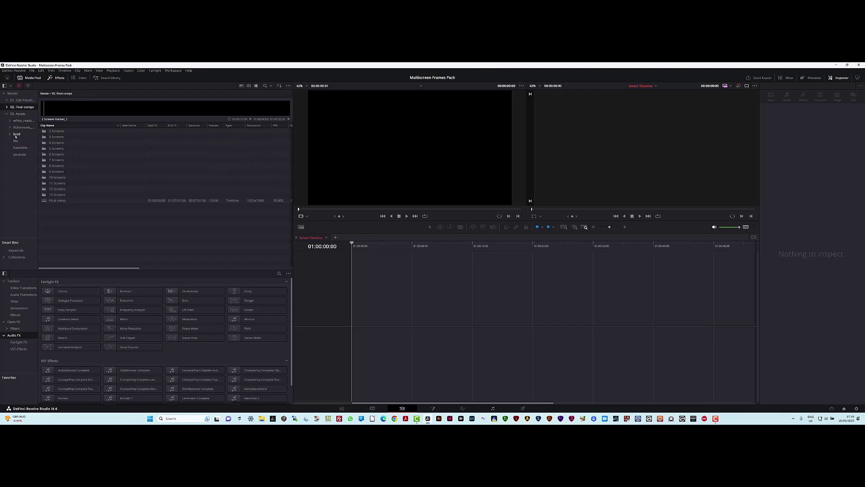
{"action": "left_click", "coordinate": [19, 154]}
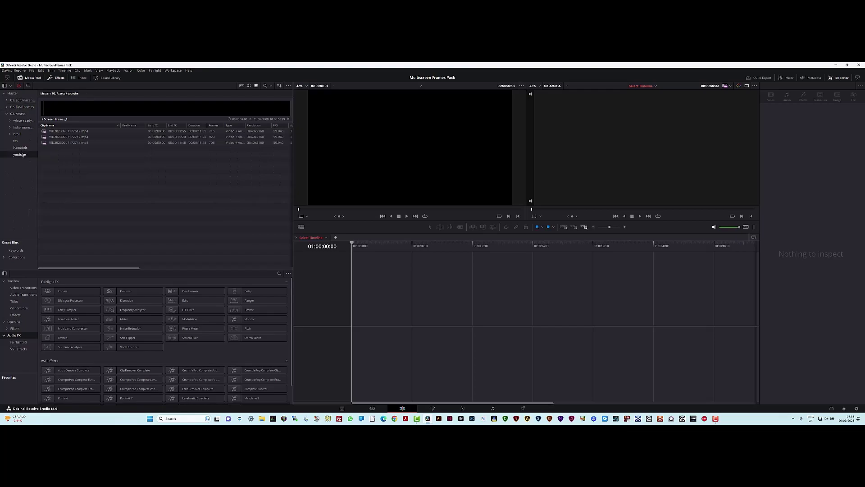
{"action": "left_click", "coordinate": [69, 130]}
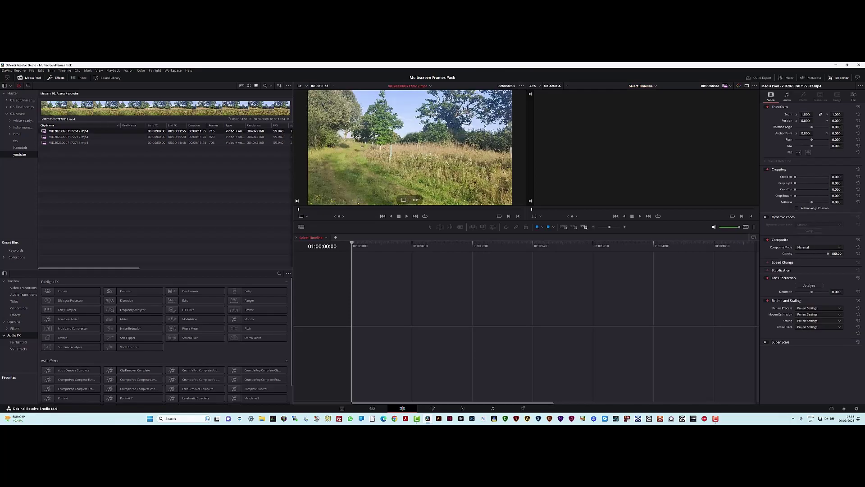
{"action": "left_click_drag", "start_coordinate": [300, 210], "coordinate": [241, 210]}
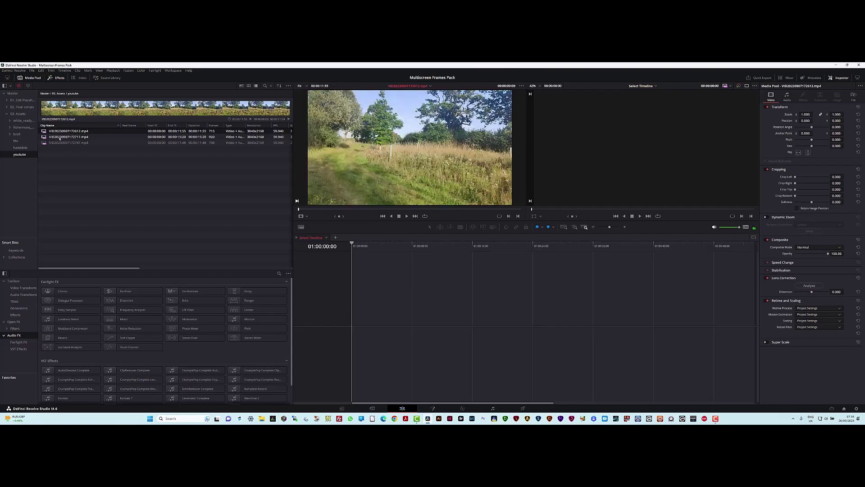
{"action": "left_click", "coordinate": [59, 137]}
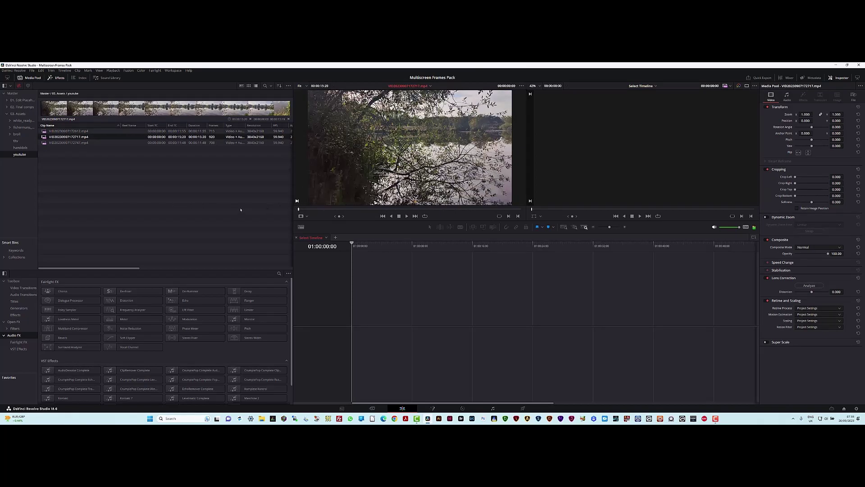
{"action": "left_click", "coordinate": [68, 142]}
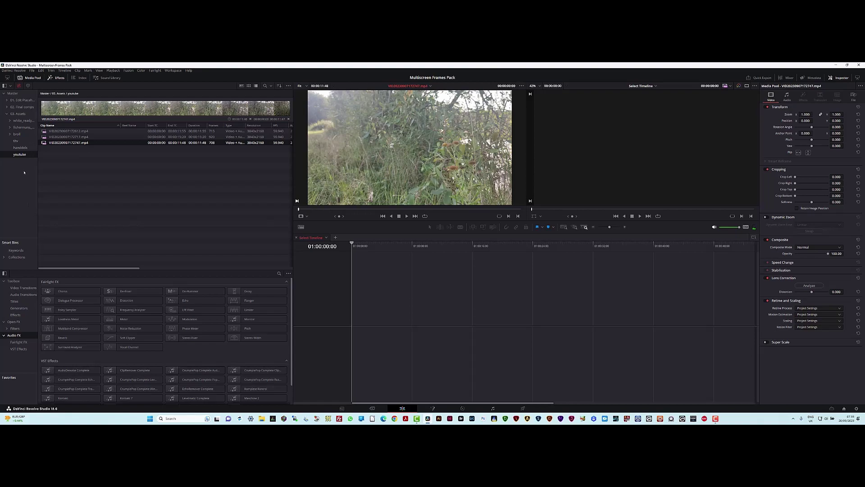
Open the 3 Screen Frames_1 timeline from the 3 Screens bin in Final comps and scrub through its layout.
{"action": "left_click", "coordinate": [22, 106]}
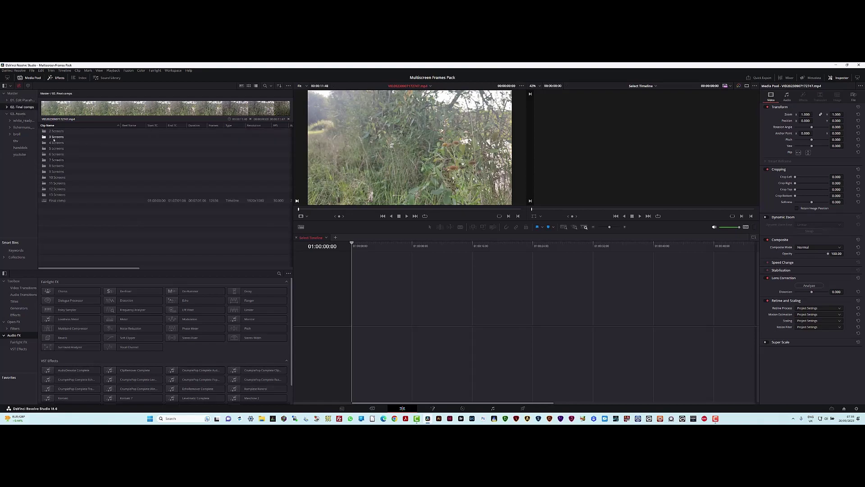
{"action": "double_click", "coordinate": [54, 138]}
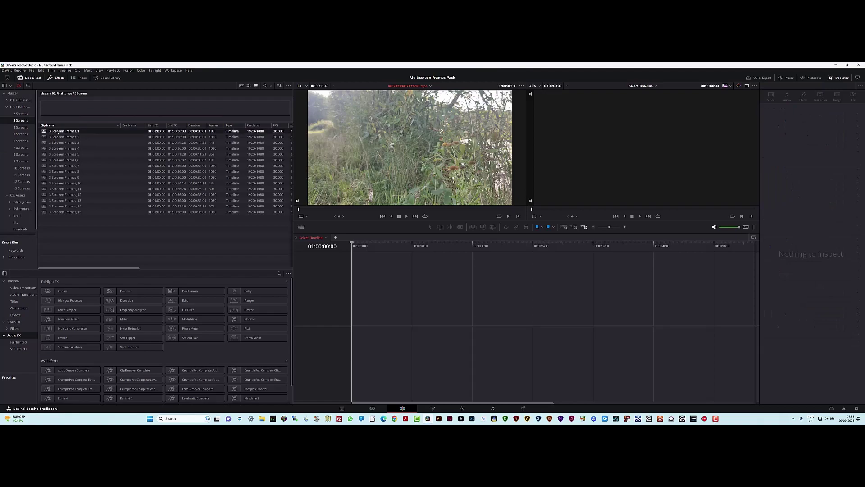
{"action": "left_click", "coordinate": [49, 132]}
{"action": "double_click", "coordinate": [45, 132]}
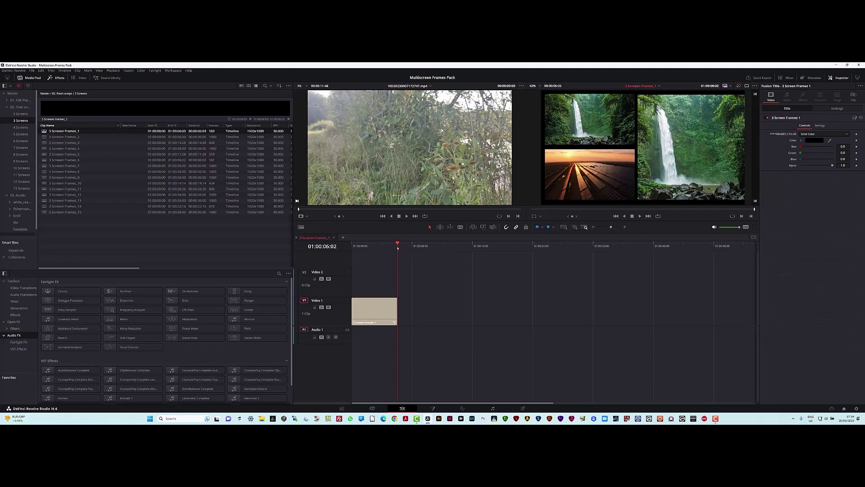
{"action": "left_click_drag", "start_coordinate": [398, 243], "coordinate": [377, 248]}
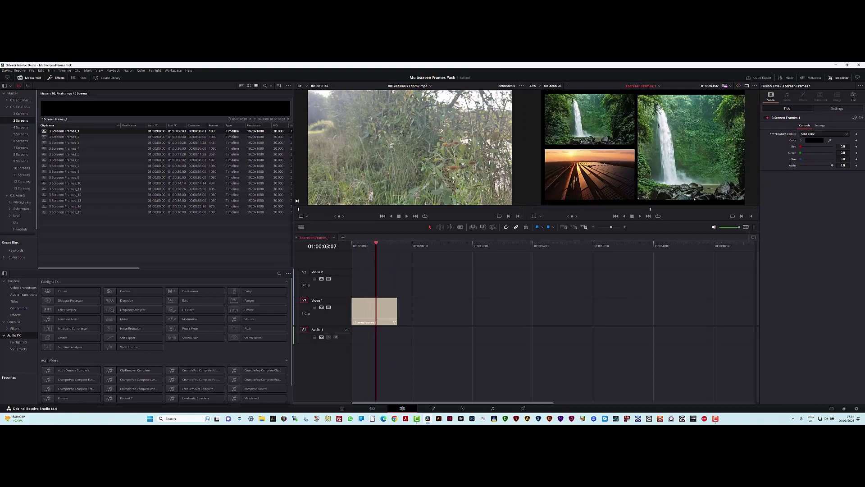
Open the 3 Screen Frames_2, Frames_3 and Frames_4 timelines to compare their frame layouts.
{"action": "left_click", "coordinate": [51, 137]}
{"action": "left_click", "coordinate": [51, 138]}
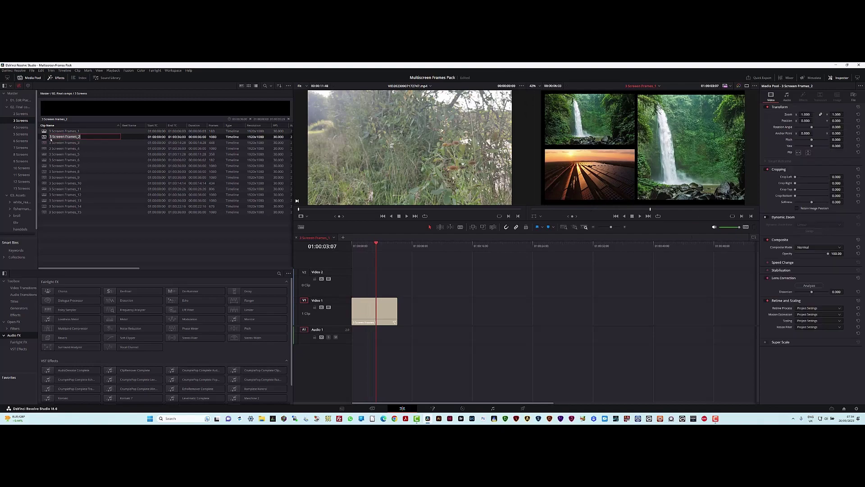
{"action": "double_click", "coordinate": [44, 137]}
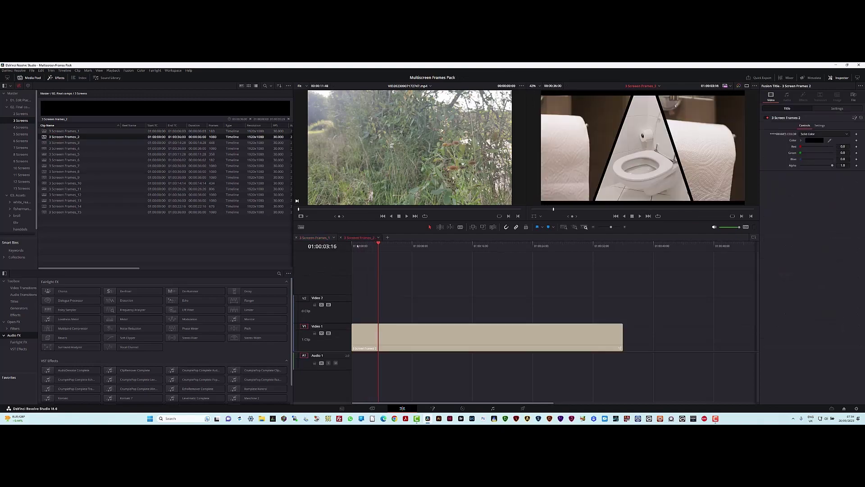
{"action": "left_click", "coordinate": [67, 143]}
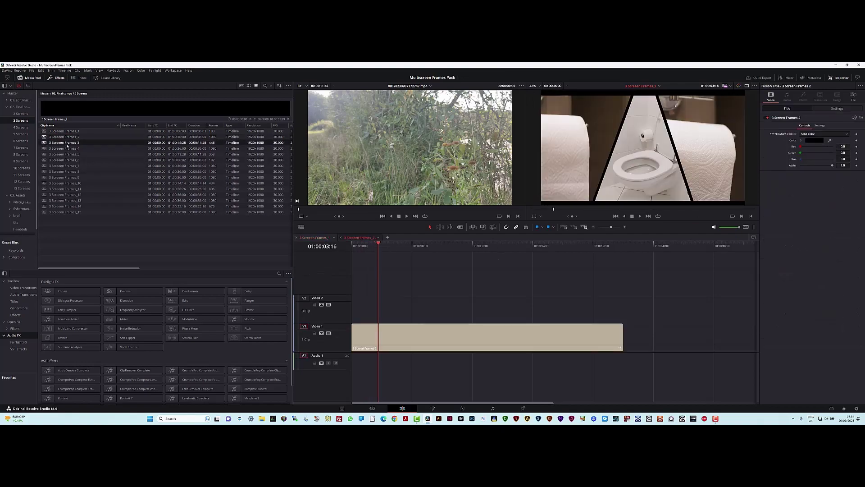
{"action": "left_click", "coordinate": [67, 143]}
{"action": "double_click", "coordinate": [44, 143]}
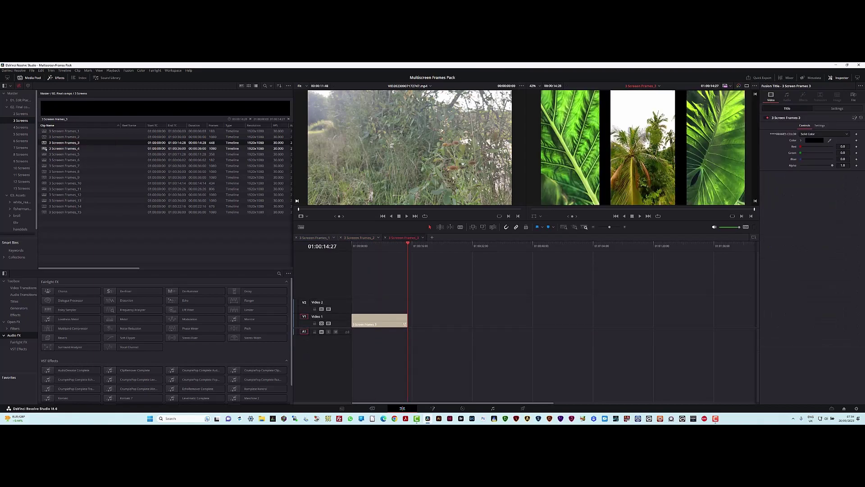
{"action": "left_click", "coordinate": [44, 149]}
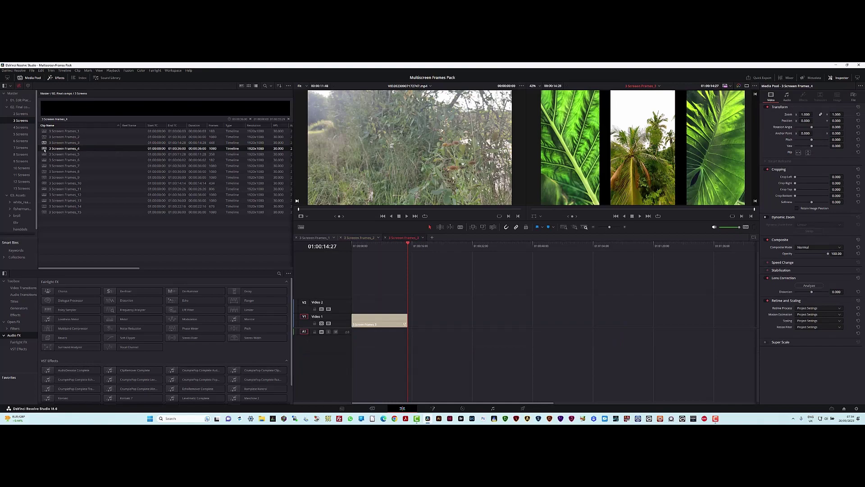
{"action": "double_click", "coordinate": [44, 148]}
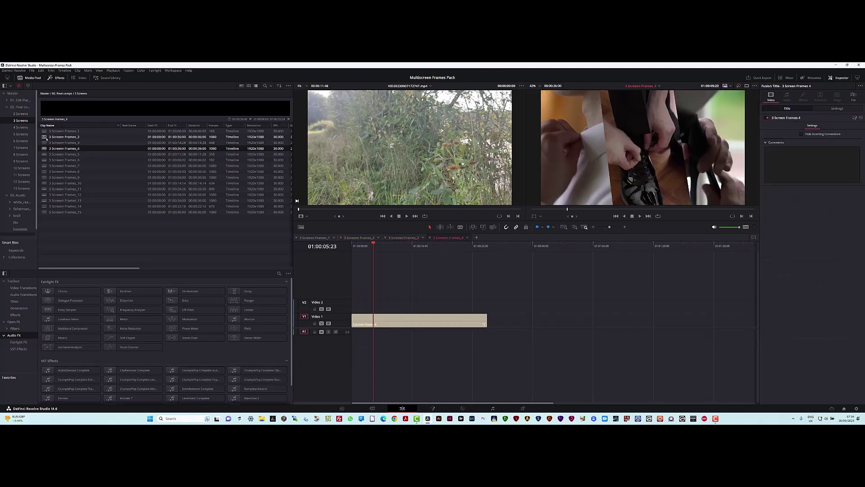
Return to the 3 Screen Frames_1 timeline and open the matching 3 Screen Frame 1 bin in 01. Edit Placeholders.
{"action": "left_click", "coordinate": [45, 132]}
{"action": "double_click", "coordinate": [45, 132]}
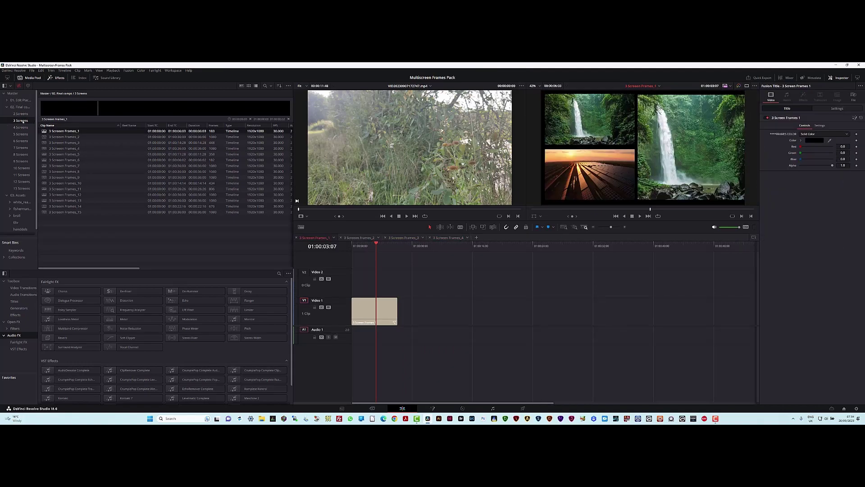
{"action": "left_click", "coordinate": [6, 101]}
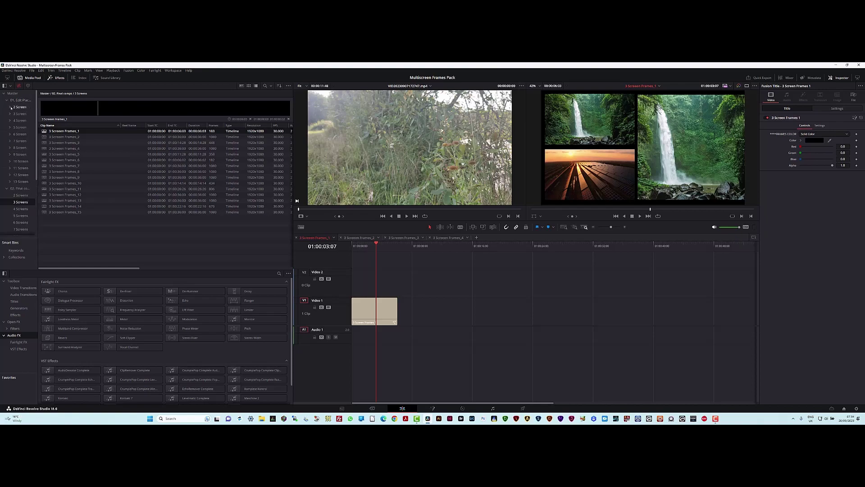
{"action": "left_click", "coordinate": [10, 114]}
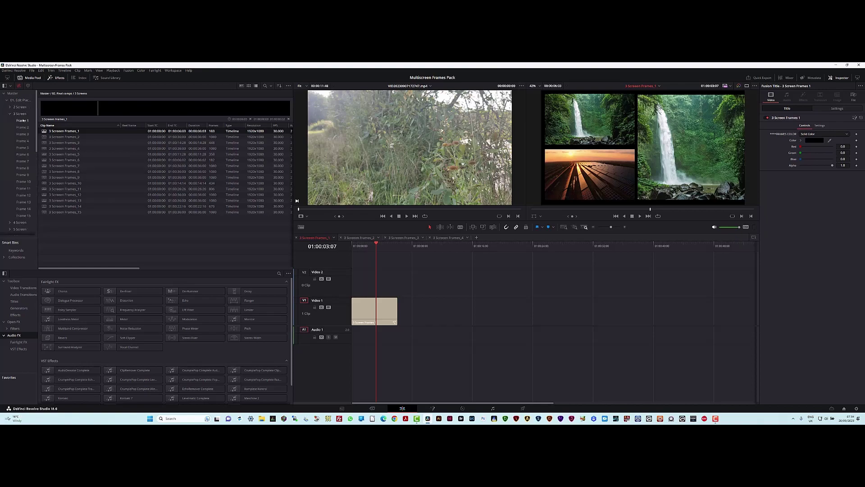
{"action": "left_click", "coordinate": [23, 121]}
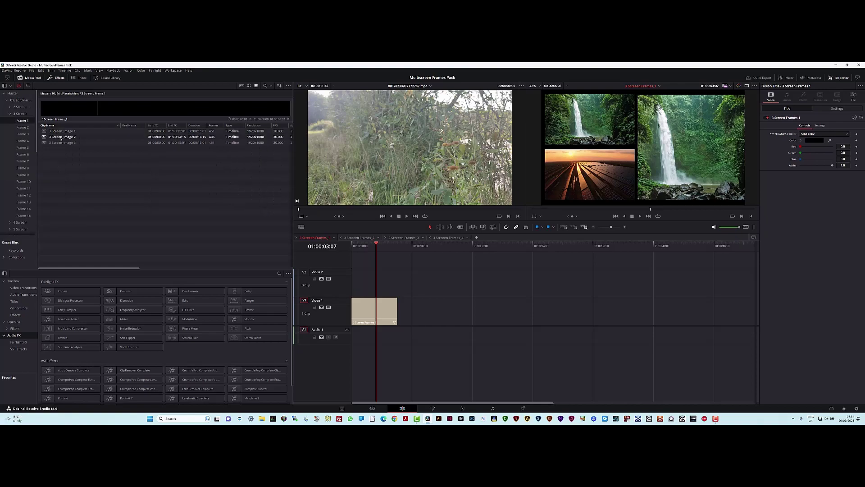
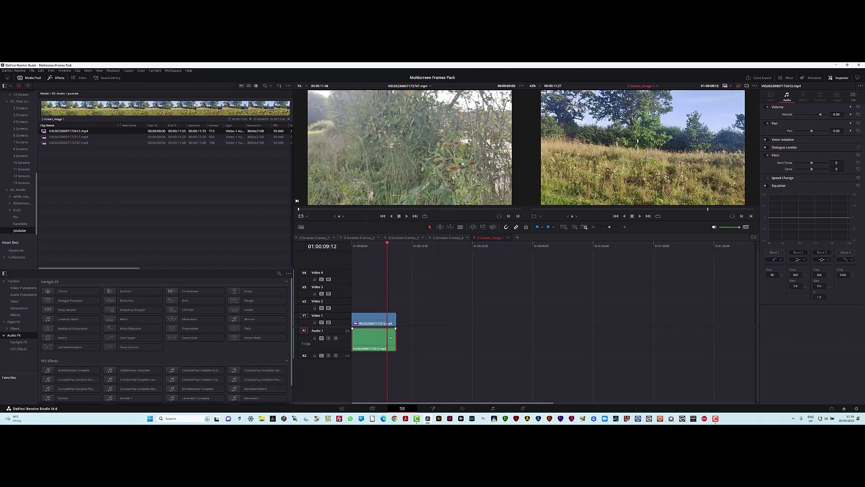
Delete the meadow clip's audio from the 3 Screen_Image 1 timeline and select the second clip in the youtube bin.
{"action": "key", "text": "Delete"}
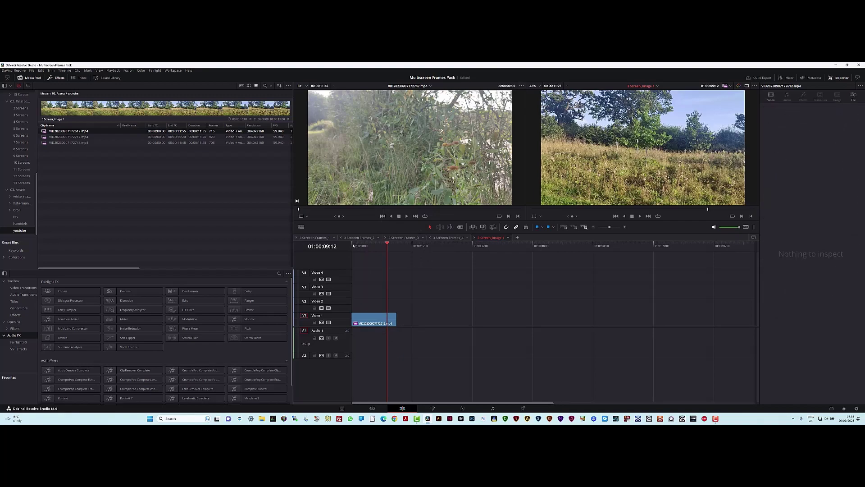
{"action": "mouse_move", "coordinate": [354, 245]}
{"action": "left_mouse_down"}
{"action": "mouse_move", "coordinate": [401, 246]}
{"action": "mouse_move", "coordinate": [347, 250]}
{"action": "left_mouse_up"}
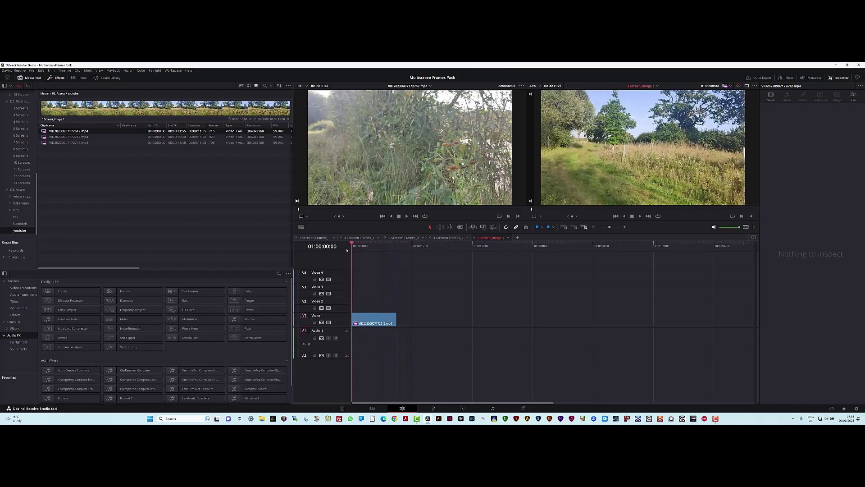
{"action": "left_click", "coordinate": [44, 137]}
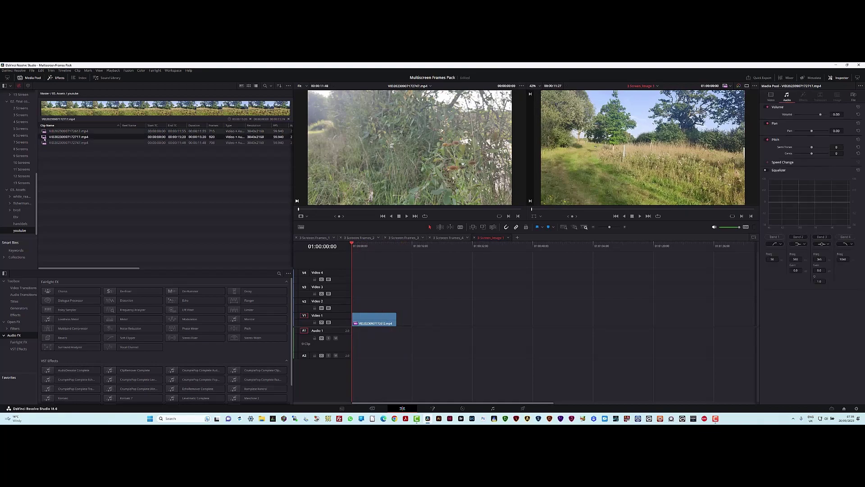
Add the lake clip on Video 2, trimmed to the meadow clip's length, and the hedgerow clip on Video 3 of 3 Screen_Image 1.
{"action": "double_click", "coordinate": [44, 136]}
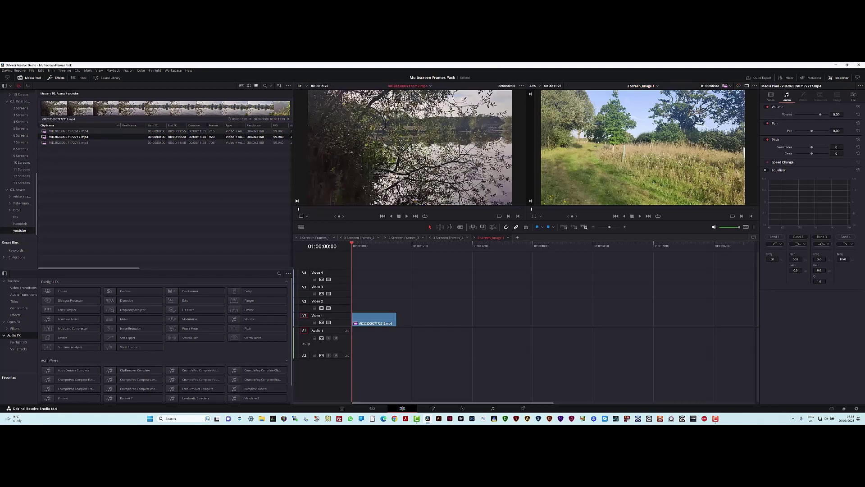
{"action": "left_click_drag", "start_coordinate": [404, 200], "coordinate": [356, 306]}
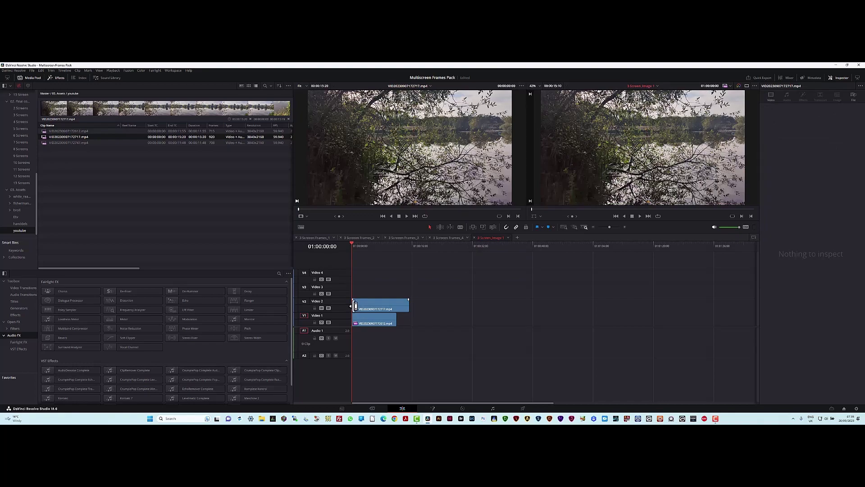
{"action": "mouse_move", "coordinate": [355, 307]}
{"action": "left_mouse_down"}
{"action": "mouse_move", "coordinate": [379, 307]}
{"action": "mouse_move", "coordinate": [355, 303]}
{"action": "left_mouse_up"}
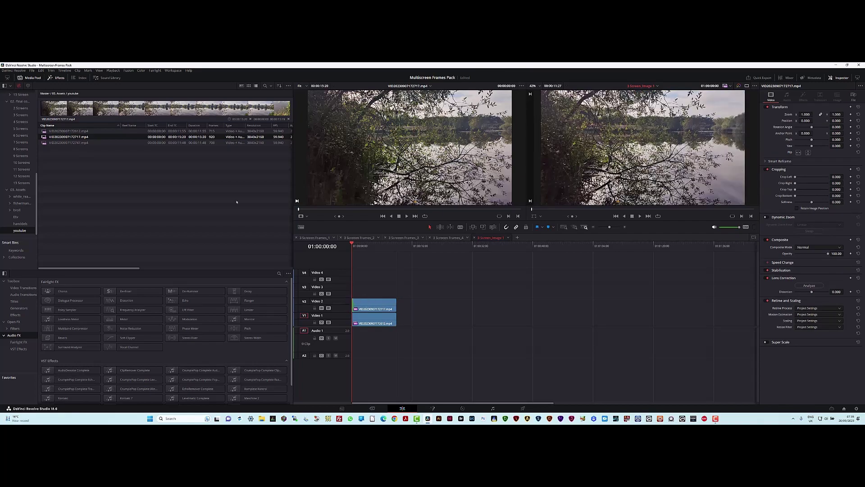
{"action": "left_click", "coordinate": [45, 143]}
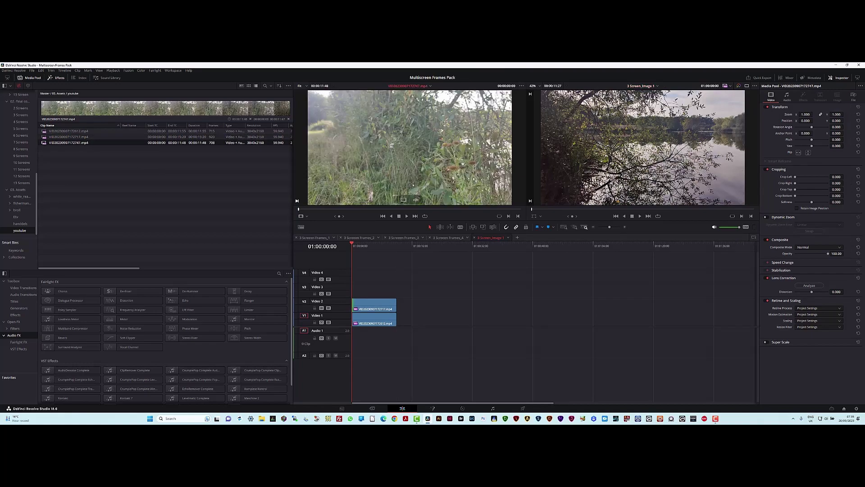
{"action": "left_click_drag", "start_coordinate": [404, 200], "coordinate": [356, 295]}
Transfer the lake clip from 3 Screen_Image 1 to Video 1 of the 3 Screen_Image 2 timeline, replacing the solar_06.mov placeholder.
{"action": "left_click", "coordinate": [374, 302]}
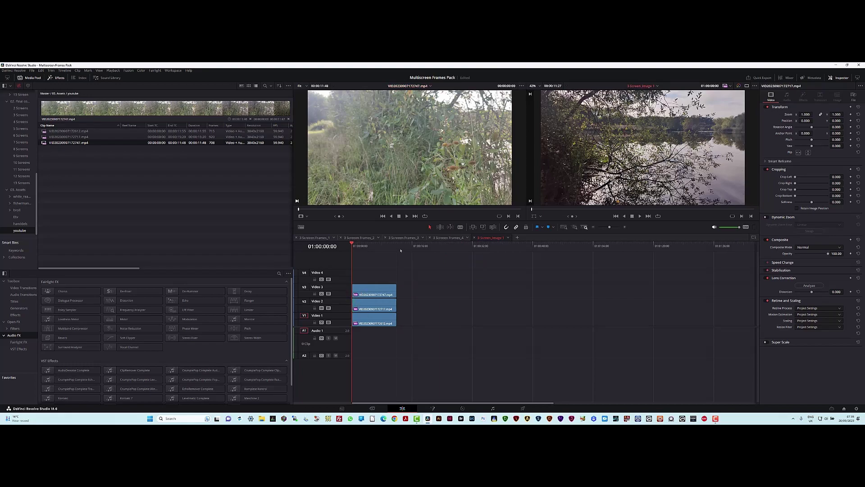
{"action": "key", "text": "Delete"}
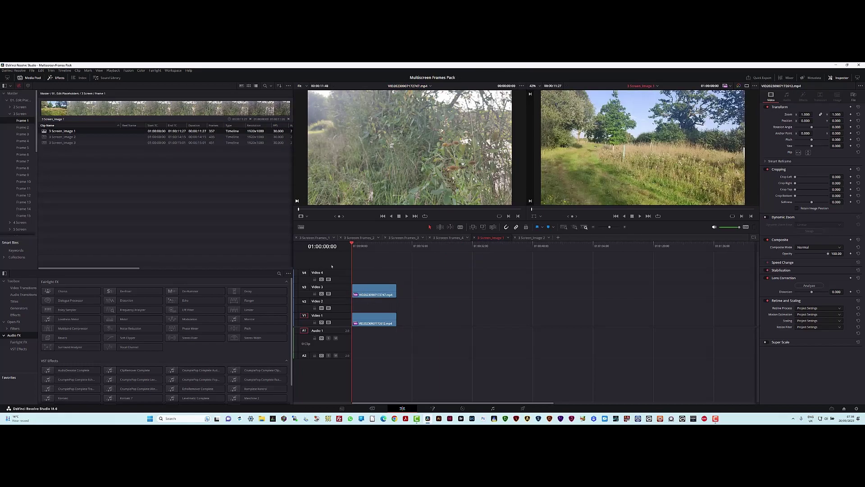
{"action": "double_click", "coordinate": [44, 137]}
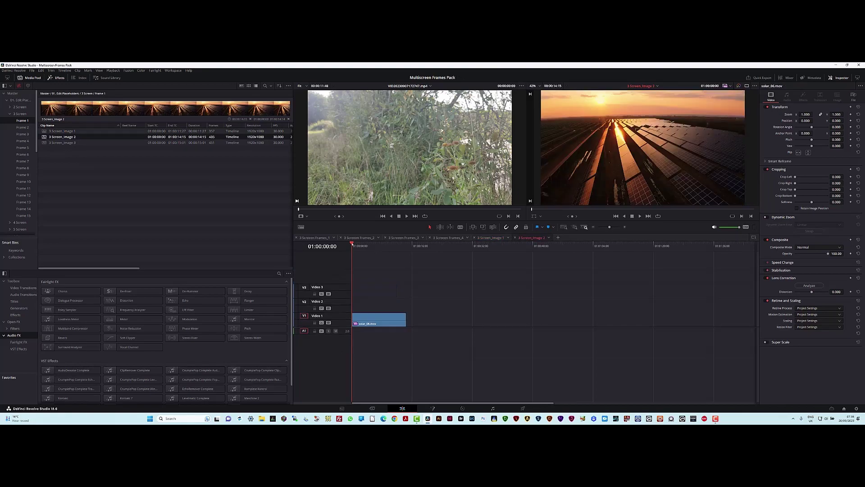
{"action": "key", "text": "F12"}
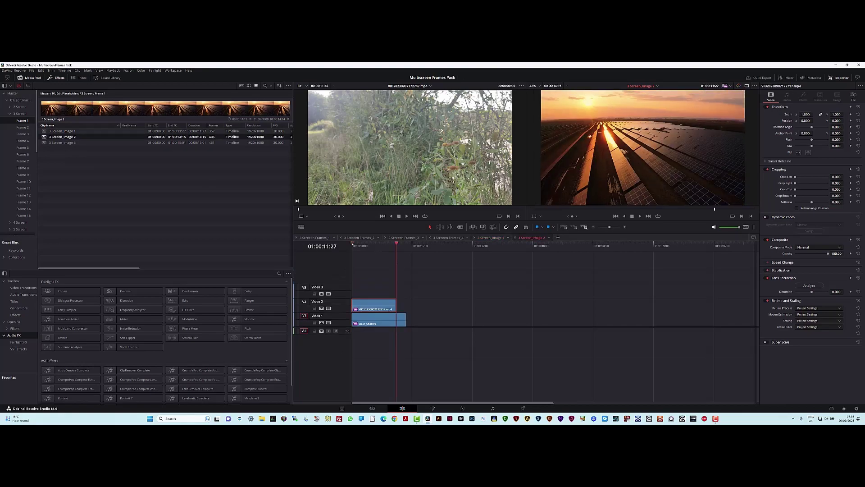
{"action": "left_click", "coordinate": [386, 321]}
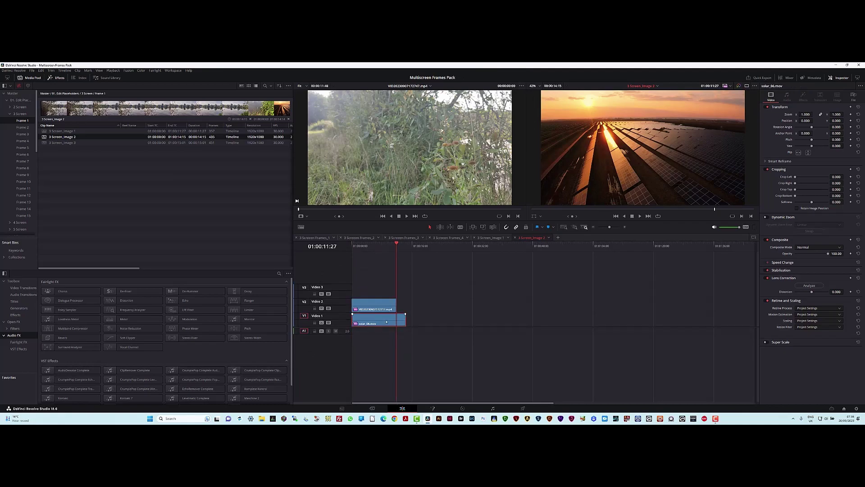
{"action": "key", "text": "Delete"}
{"action": "left_click_drag", "start_coordinate": [378, 309], "coordinate": [377, 323]}
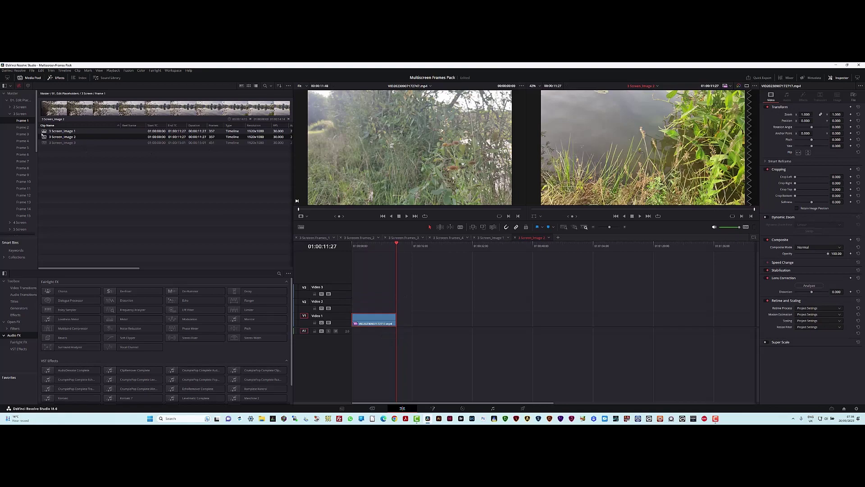
Transfer the hedgerow clip from 3 Screen_Image 1 to Video 1 of the 3 Screen_Image 3 timeline, replacing the waterfall placeholder.
{"action": "double_click", "coordinate": [63, 130]}
{"action": "left_click", "coordinate": [374, 296]}
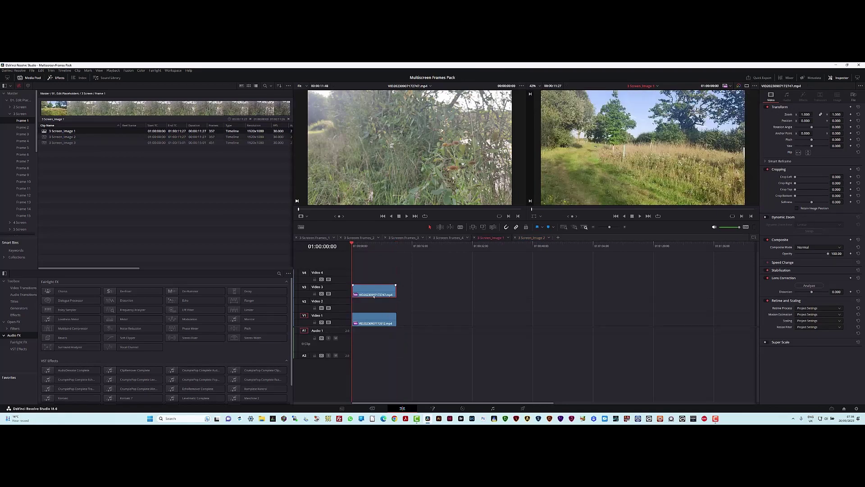
{"action": "key", "text": "Delete"}
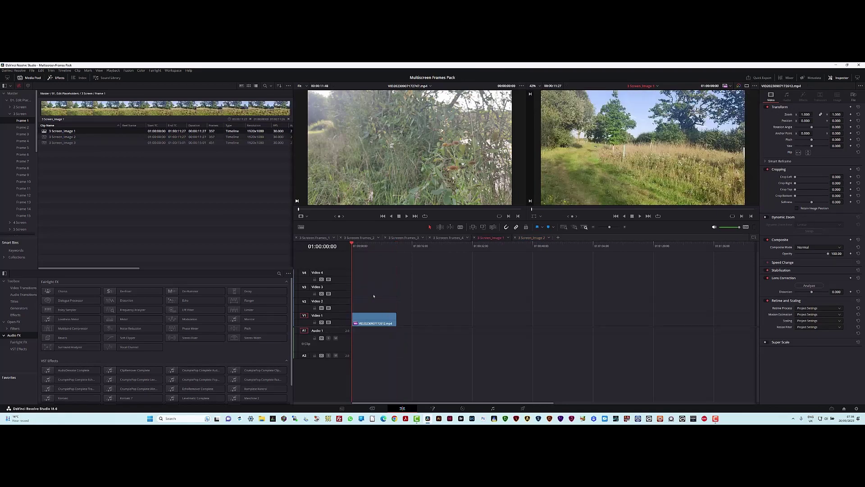
{"action": "double_click", "coordinate": [62, 143]}
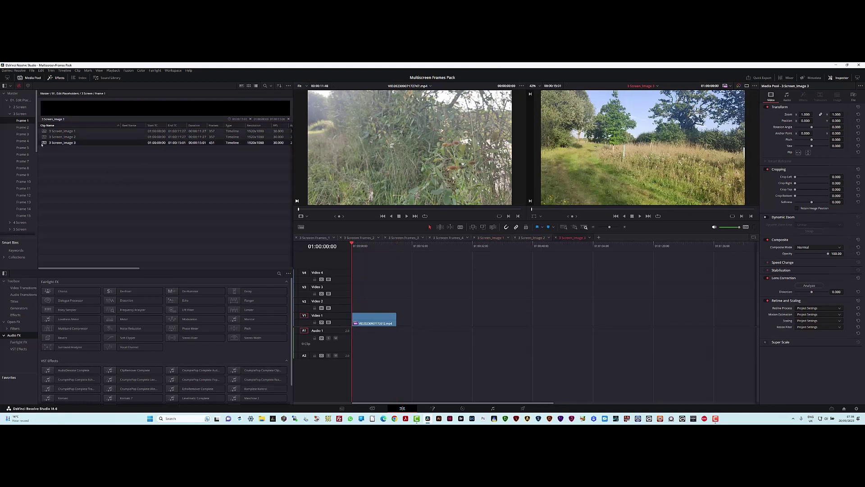
{"action": "left_click", "coordinate": [354, 245]}
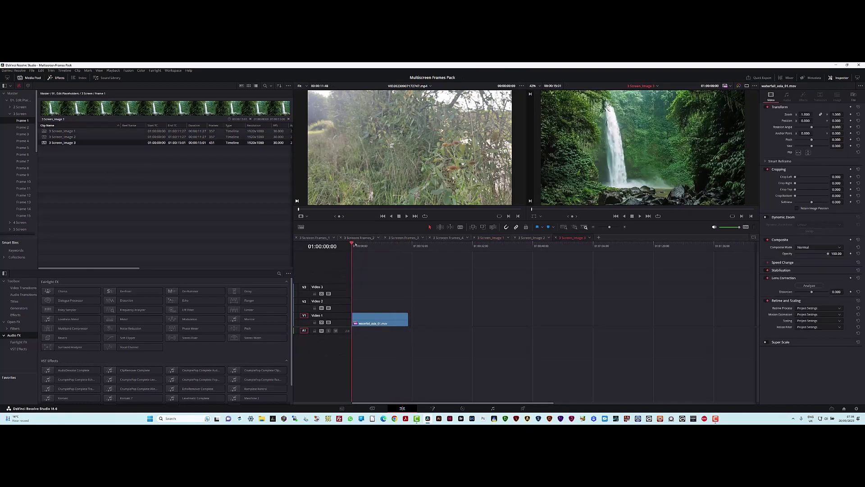
{"action": "key", "text": "F12"}
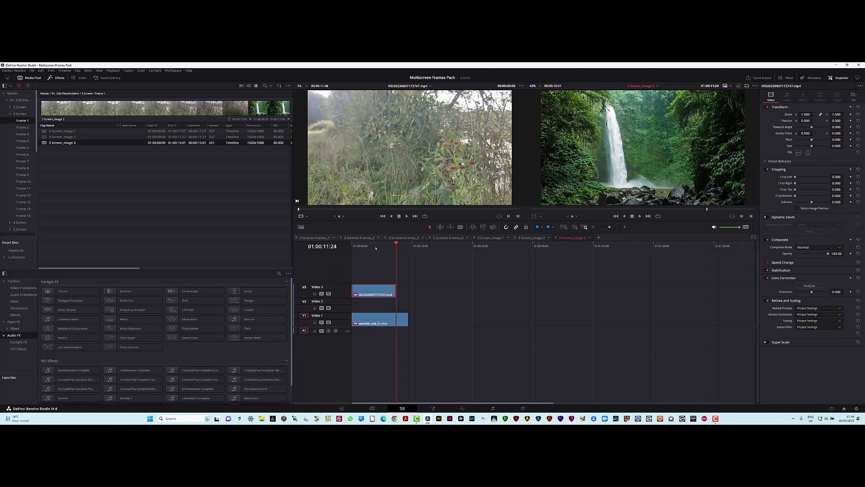
{"action": "left_click", "coordinate": [373, 317]}
{"action": "key", "text": "Delete"}
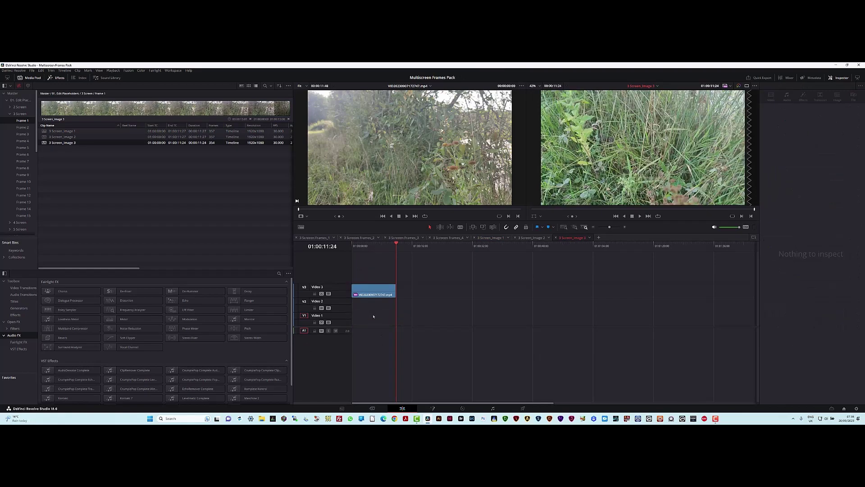
{"action": "left_click_drag", "start_coordinate": [383, 292], "coordinate": [383, 321]}
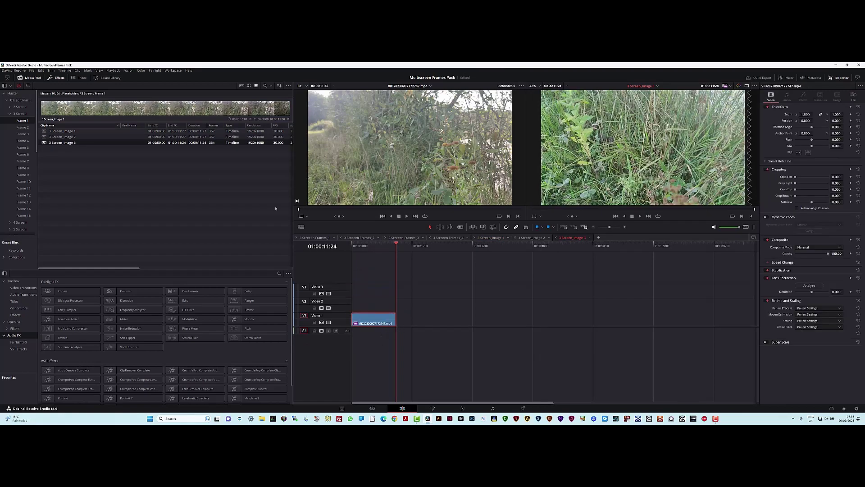
Open the 3 Screen Frames_1 timeline from the 3 Screens bin in Final comps and scrub through the combined split screen.
{"action": "scroll", "coordinate": [22, 138], "scroll_direction": "down", "scroll_amount": 8}
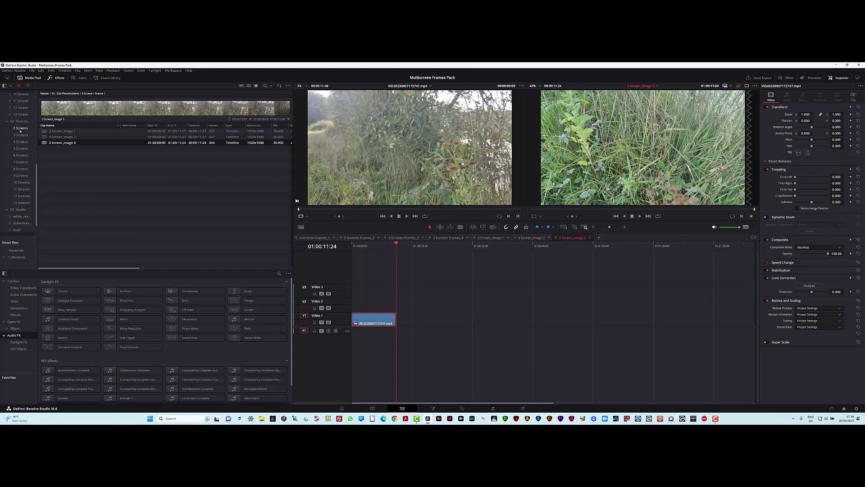
{"action": "left_click", "coordinate": [20, 135]}
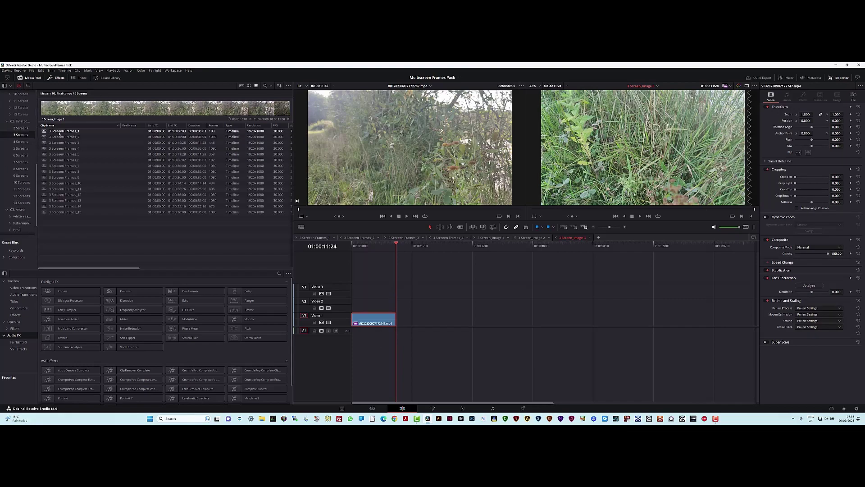
{"action": "double_click", "coordinate": [63, 132]}
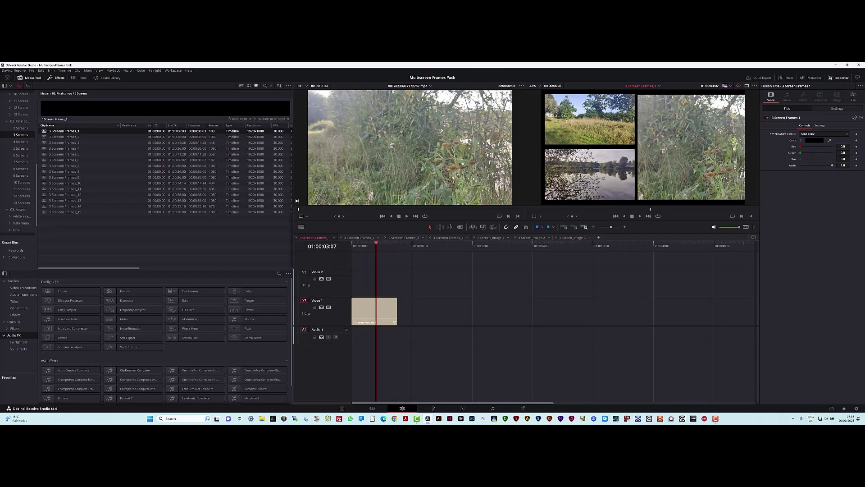
{"action": "left_click_drag", "start_coordinate": [377, 244], "coordinate": [297, 265]}
{"action": "left_click", "coordinate": [372, 246]}
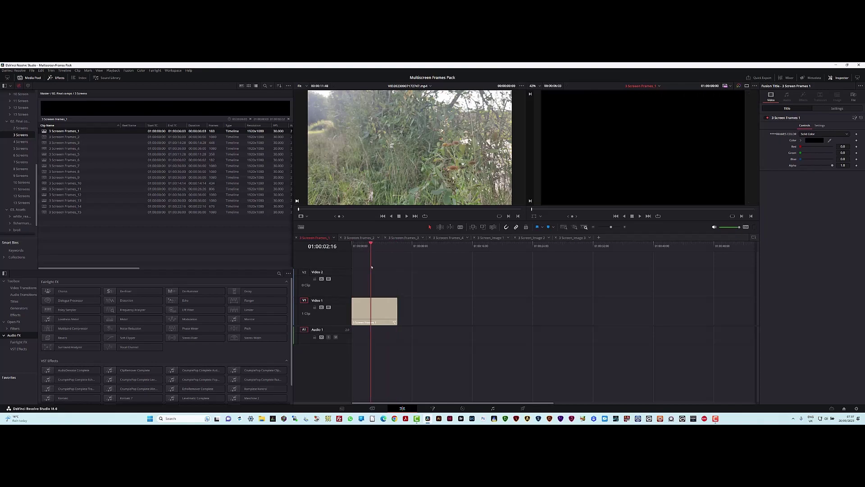
Open the 3 Screen_Image 1 timeline from the Frame 1 placeholder bin and play part of the meadow clip to judge its shake.
{"action": "scroll", "coordinate": [17, 118], "scroll_direction": "up", "scroll_amount": 5}
{"action": "scroll", "coordinate": [17, 118], "scroll_direction": "up", "scroll_amount": 3}
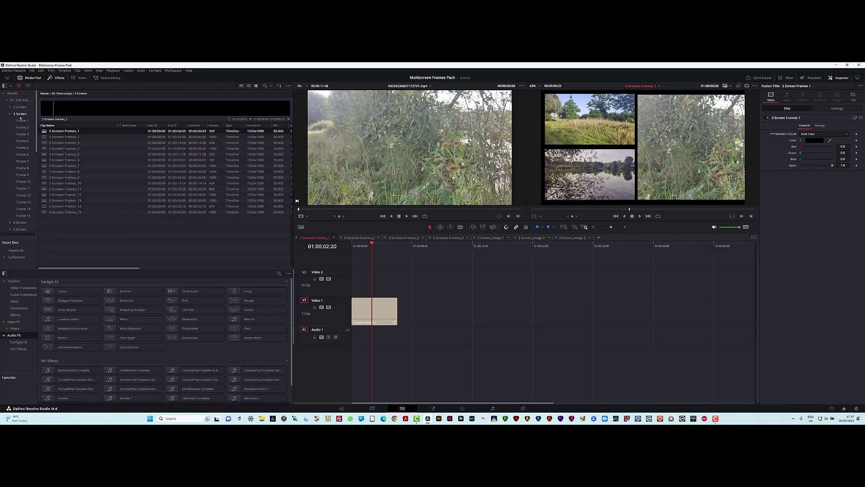
{"action": "scroll", "coordinate": [18, 107], "scroll_direction": "down", "scroll_amount": 1}
{"action": "left_click", "coordinate": [22, 100]}
{"action": "double_click", "coordinate": [62, 130]}
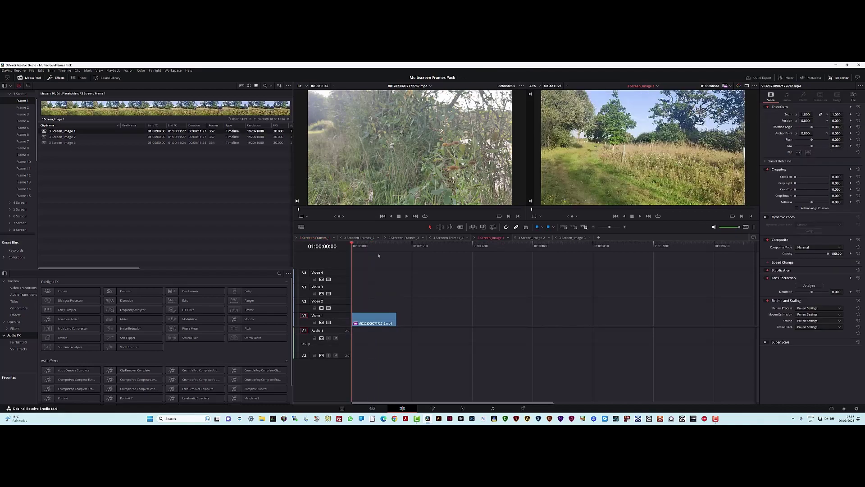
{"action": "key", "text": "space"}
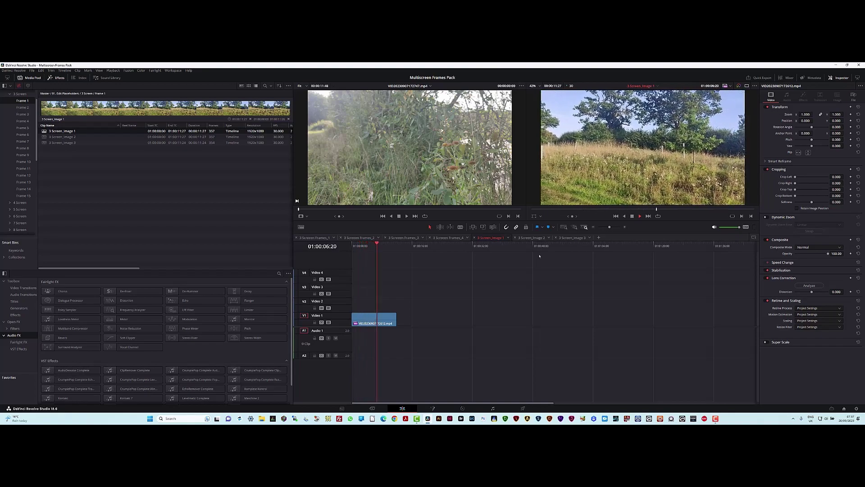
{"action": "key", "text": "space"}
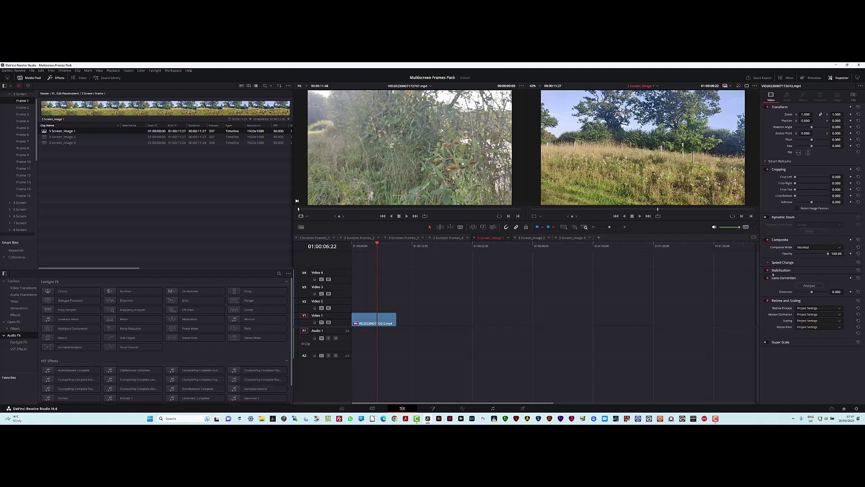
Stabilize the meadow clip in Similarity mode with Smooth about 0.86 and Strength about 0.92, and play it back.
{"action": "left_click", "coordinate": [779, 271]}
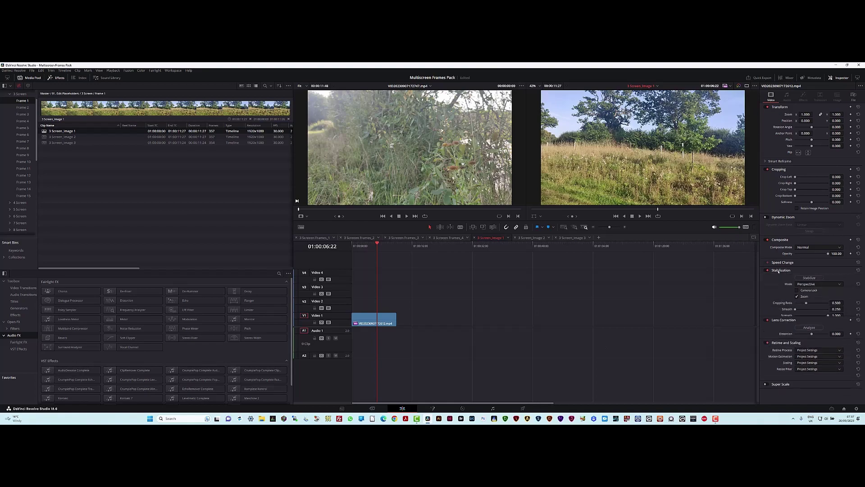
{"action": "left_click", "coordinate": [814, 284]}
{"action": "left_click", "coordinate": [817, 298]}
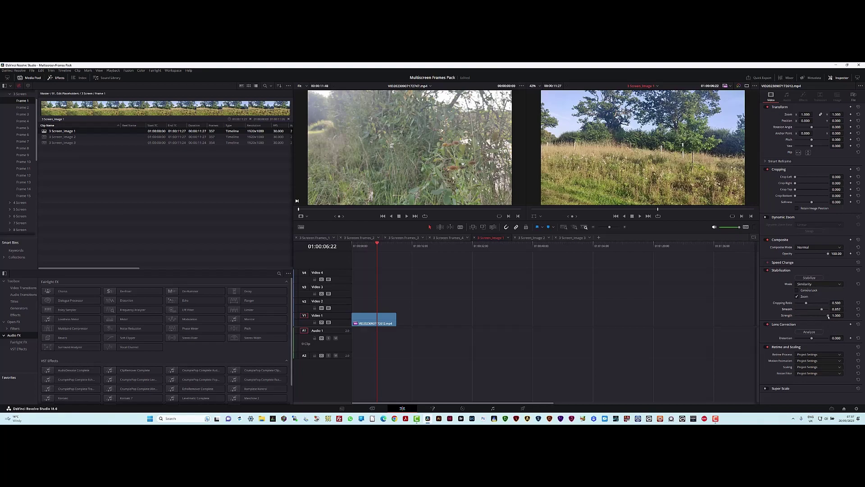
{"action": "left_click_drag", "start_coordinate": [828, 316], "coordinate": [826, 316]}
{"action": "left_click_drag", "start_coordinate": [378, 246], "coordinate": [345, 249]}
{"action": "key", "text": "space"}
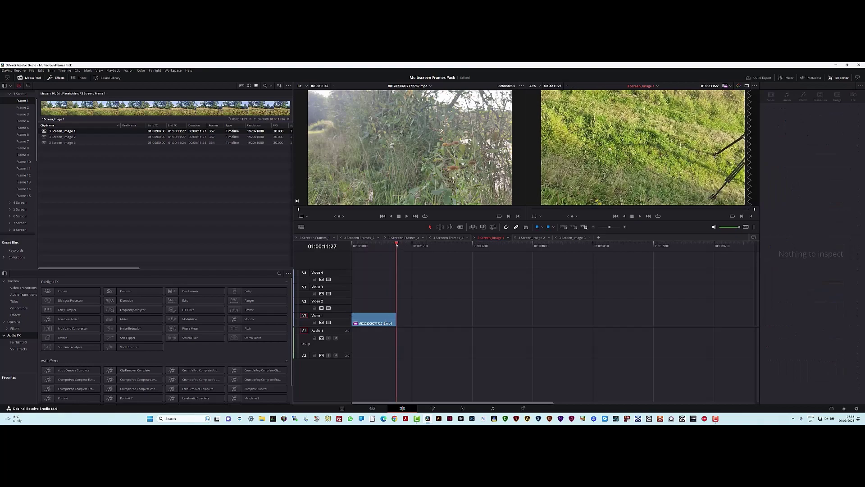
{"action": "key", "text": "Home"}
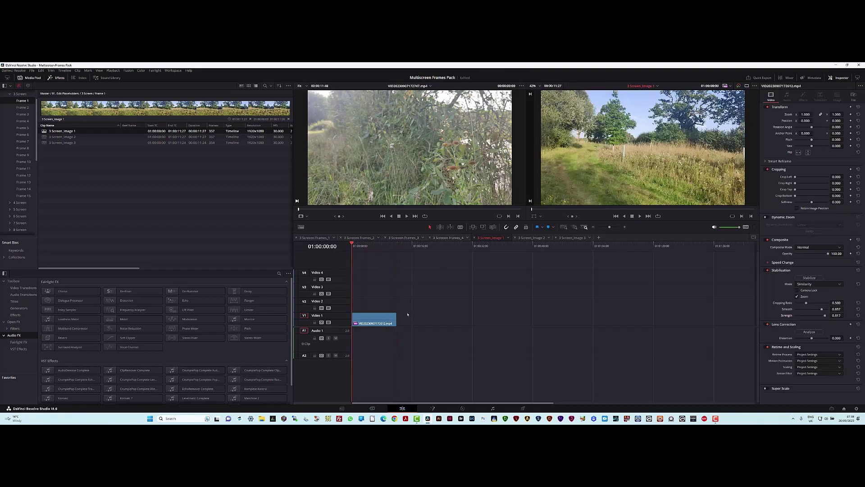
Review the lake clip in 3 Screen_Image 2 and stabilize it in Similarity mode with Smooth about 0.87 and Strength about 0.93.
{"action": "double_click", "coordinate": [44, 137]}
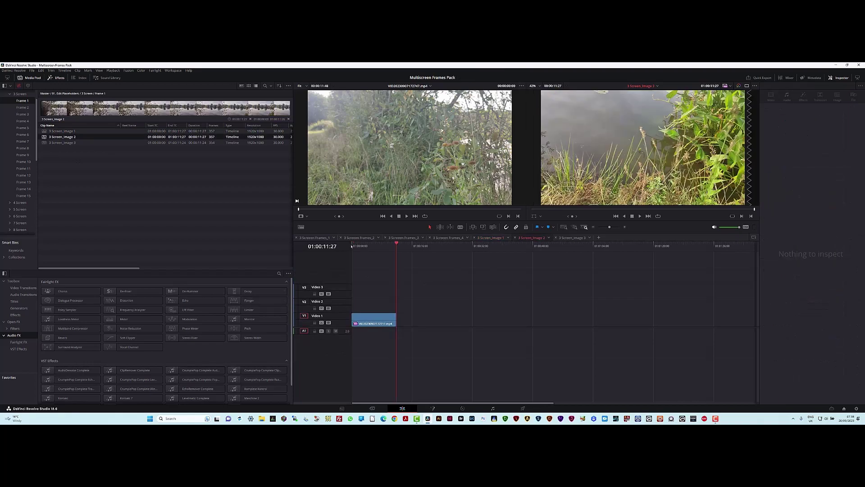
{"action": "key", "text": "Home"}
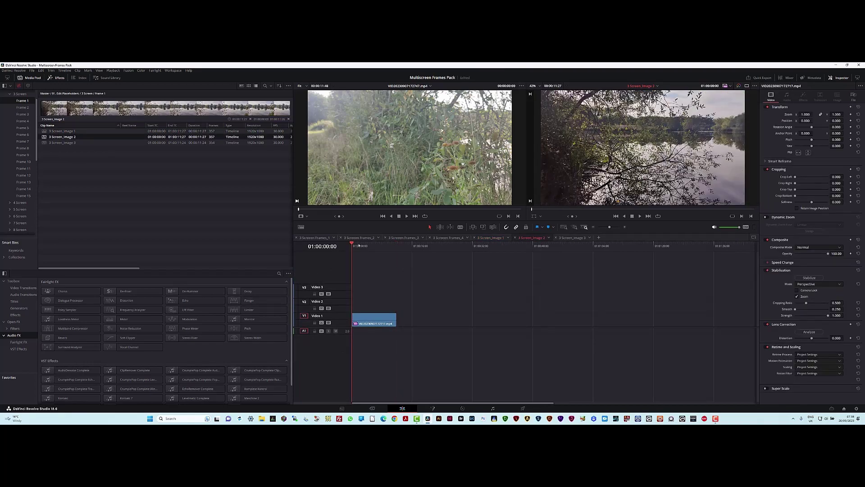
{"action": "key", "text": "space"}
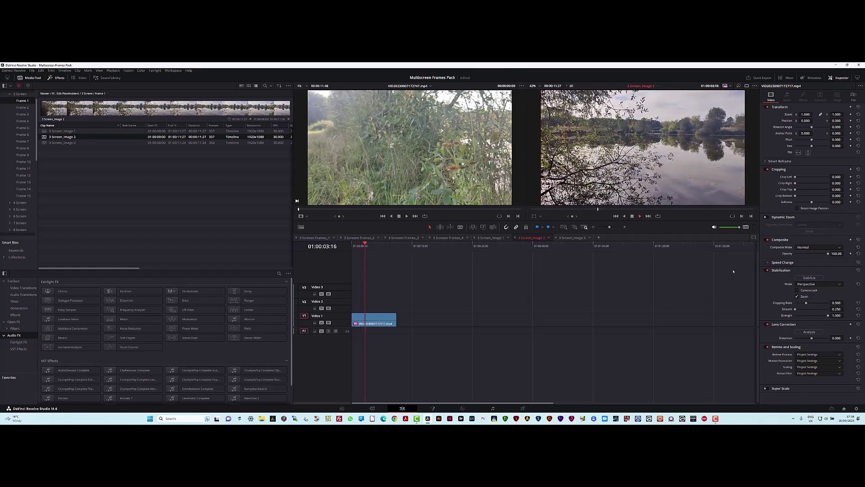
{"action": "key", "text": "space"}
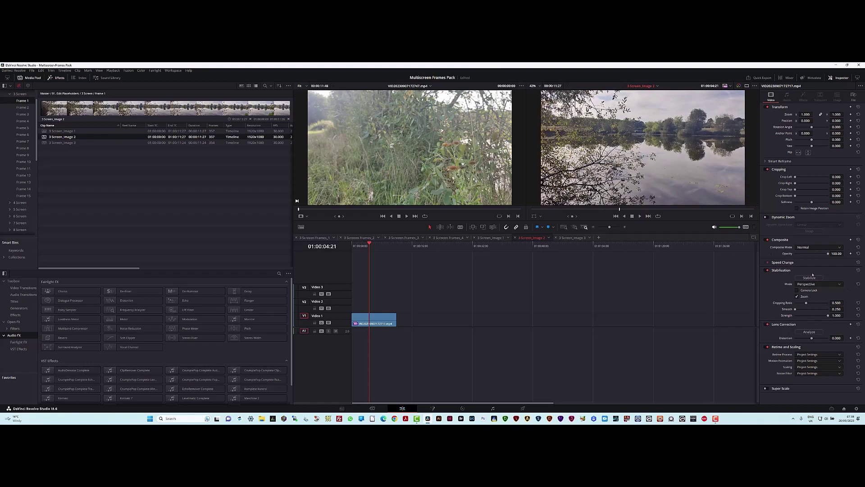
{"action": "left_click", "coordinate": [813, 287]}
{"action": "left_click", "coordinate": [819, 301]}
{"action": "left_click", "coordinate": [814, 278]}
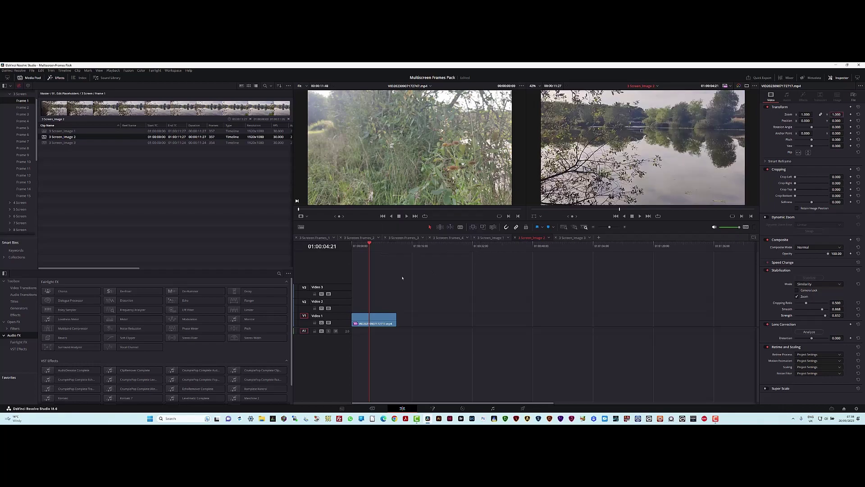
{"action": "left_click", "coordinate": [371, 244]}
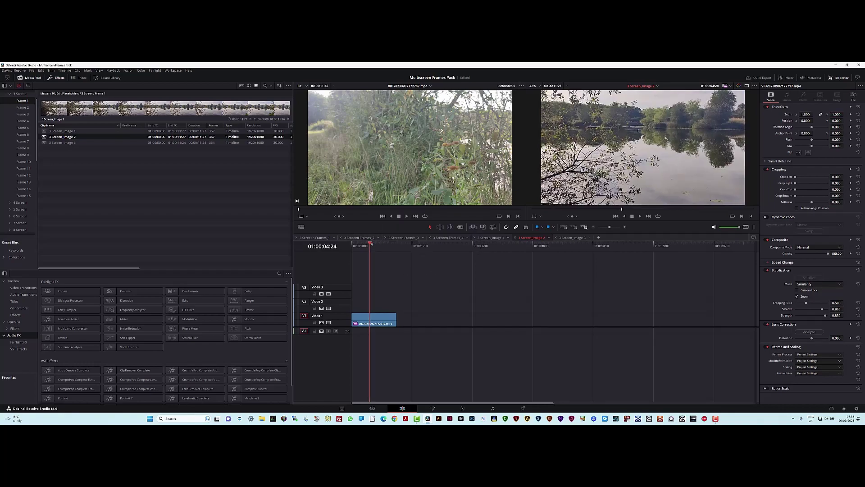
Play the lake clip in 3 Screen_Image 2 to its end and trim its end back to 01:00:08:02.
{"action": "key", "text": "space"}
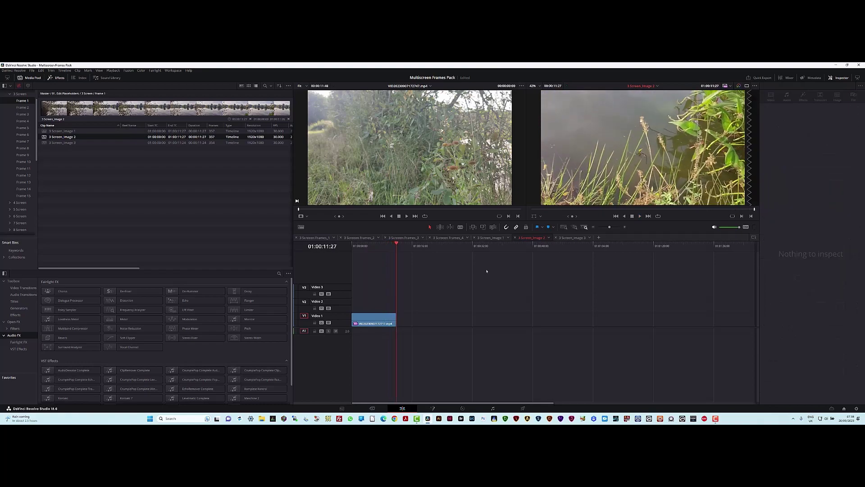
{"action": "left_click", "coordinate": [393, 319]}
{"action": "left_click", "coordinate": [382, 244]}
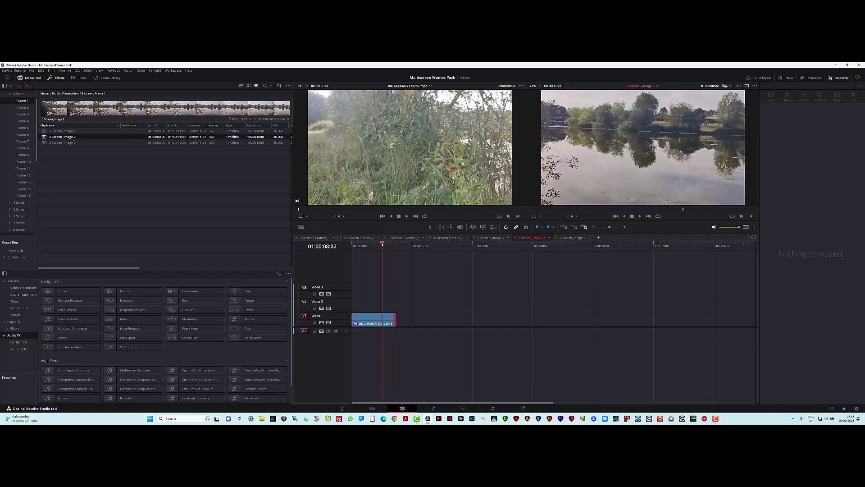
{"action": "left_click", "coordinate": [390, 319]}
{"action": "left_click_drag", "start_coordinate": [394, 319], "coordinate": [382, 319]}
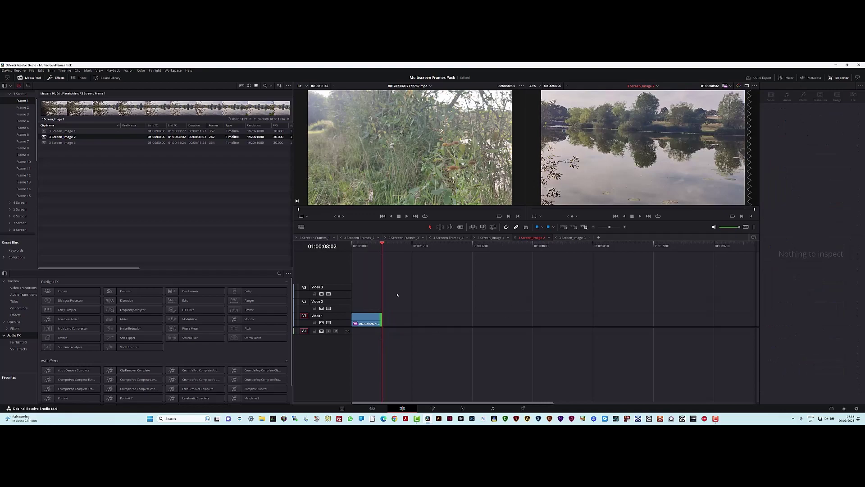
Trim the meadow clip in 3 Screen_Image 1 to about eight seconds so it matches the lake clip.
{"action": "left_click", "coordinate": [490, 238]}
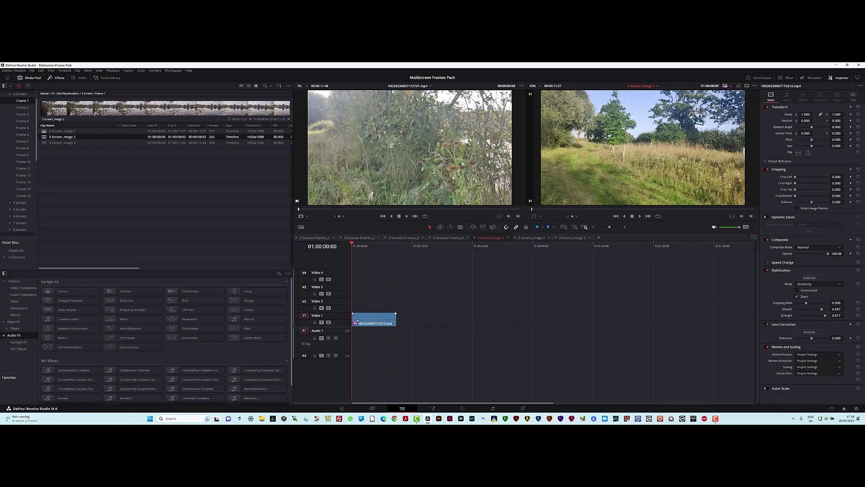
{"action": "left_click_drag", "start_coordinate": [353, 320], "coordinate": [383, 319]}
{"action": "left_click", "coordinate": [382, 246]}
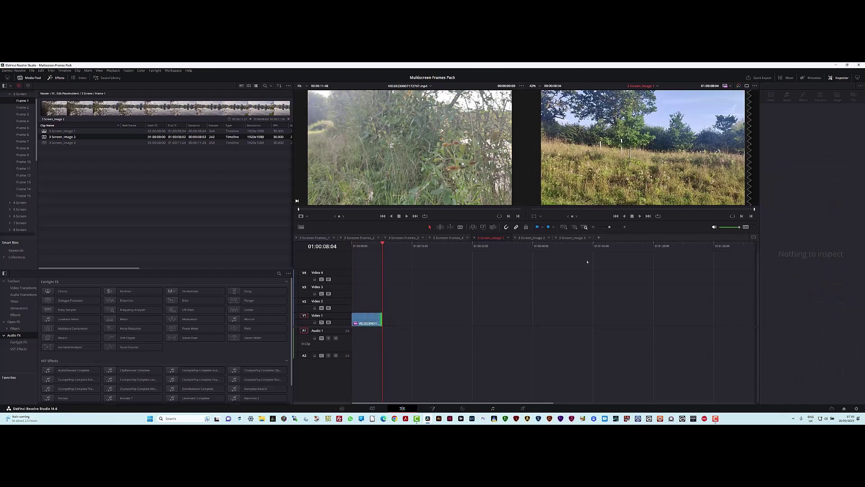
Play back the trimmed lake clip in 3 Screen_Image 2 and the trimmed meadow clip in 3 Screen_Image 1 from their starts.
{"action": "left_click", "coordinate": [542, 240]}
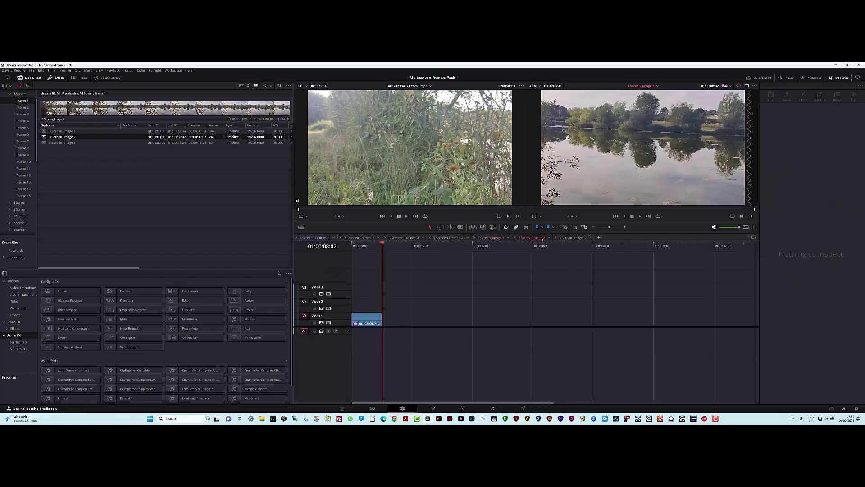
{"action": "left_click", "coordinate": [355, 246]}
{"action": "key", "text": "space"}
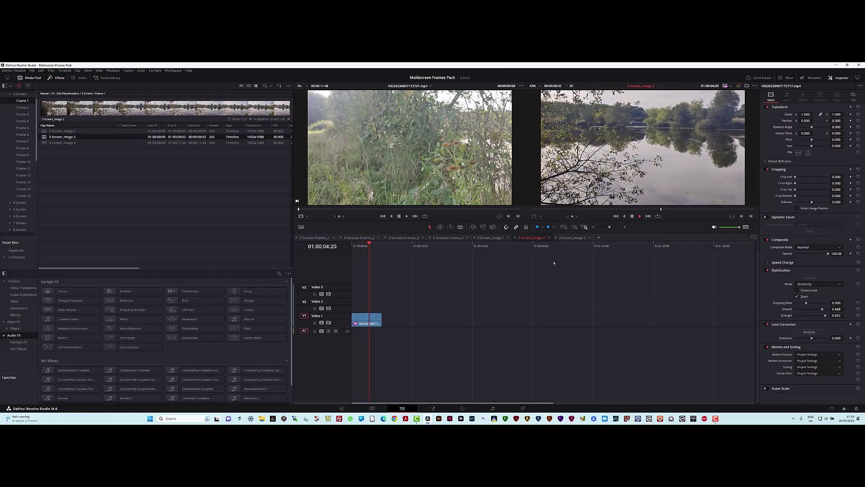
{"action": "left_click", "coordinate": [491, 237]}
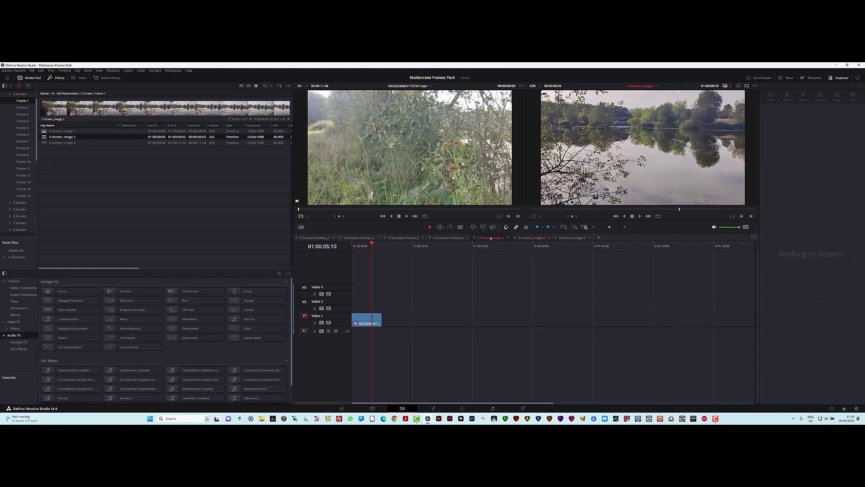
{"action": "left_click", "coordinate": [355, 246]}
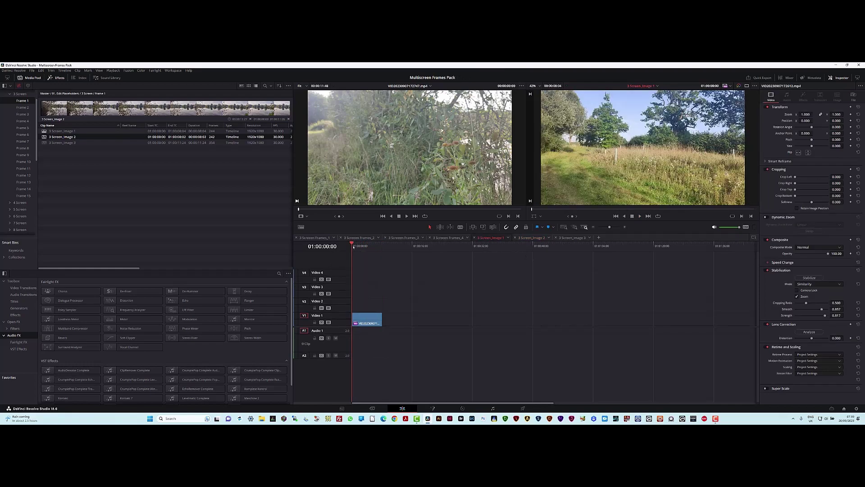
{"action": "key", "text": "space"}
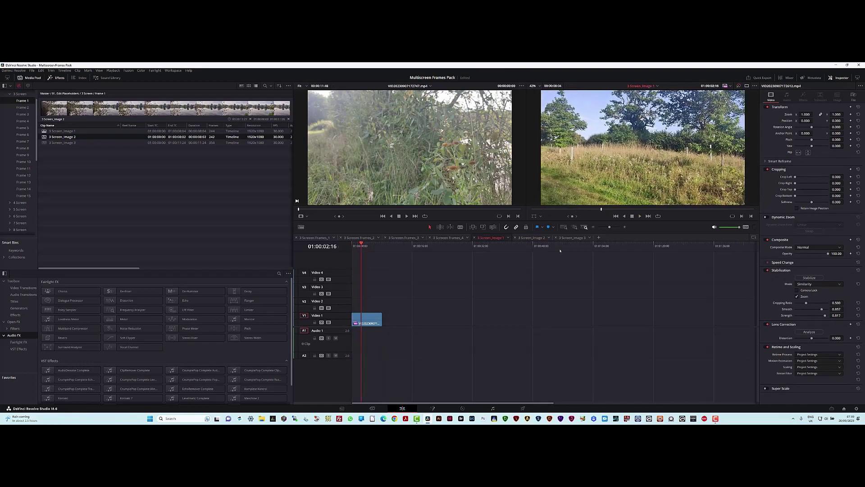
Trim both ends of the grass clip in 3 Screen_Image 3 so that it ends at 01:00:08:02.
{"action": "left_click", "coordinate": [572, 237]}
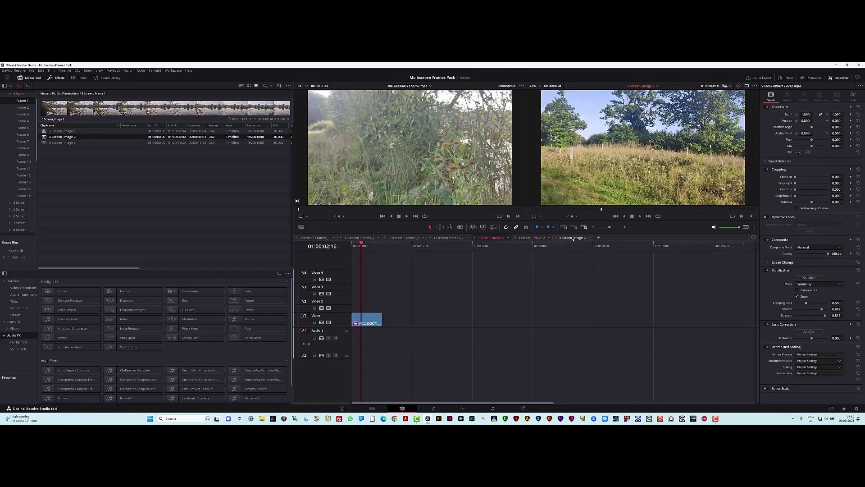
{"action": "left_click", "coordinate": [372, 321]}
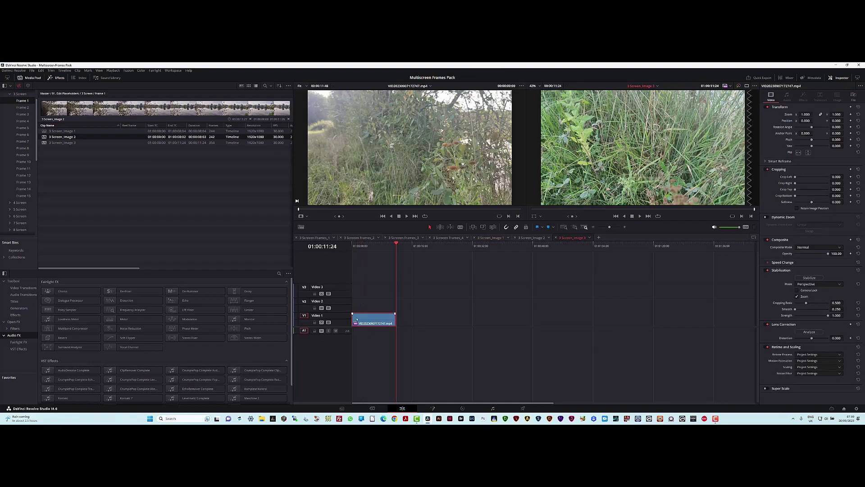
{"action": "left_click_drag", "start_coordinate": [393, 317], "coordinate": [386, 318]}
{"action": "left_click", "coordinate": [374, 266]}
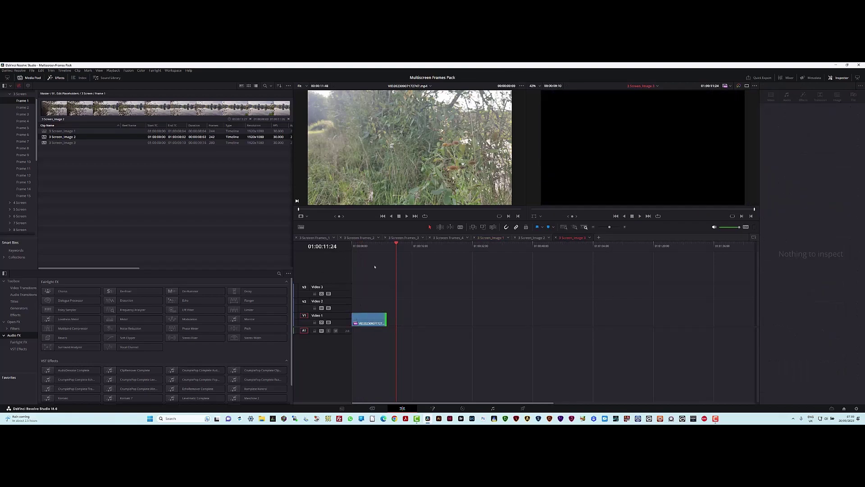
{"action": "left_click", "coordinate": [357, 246]}
{"action": "left_click", "coordinate": [356, 317]}
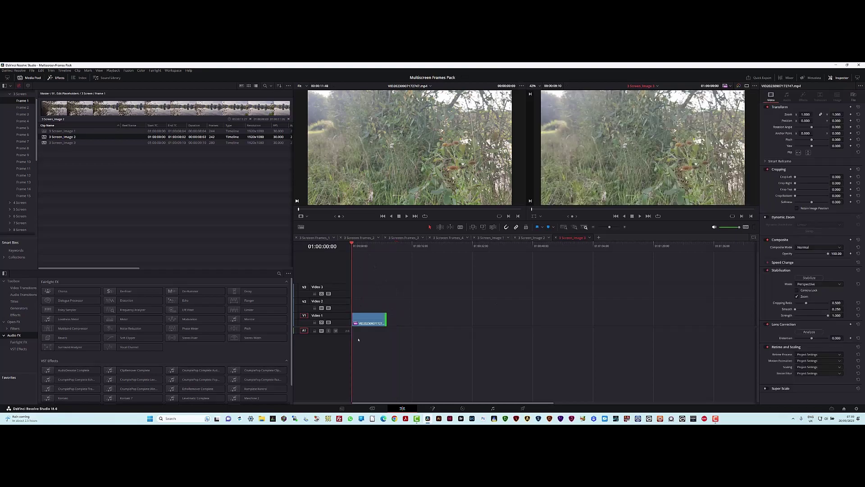
{"action": "left_click_drag", "start_coordinate": [356, 317], "coordinate": [367, 321]}
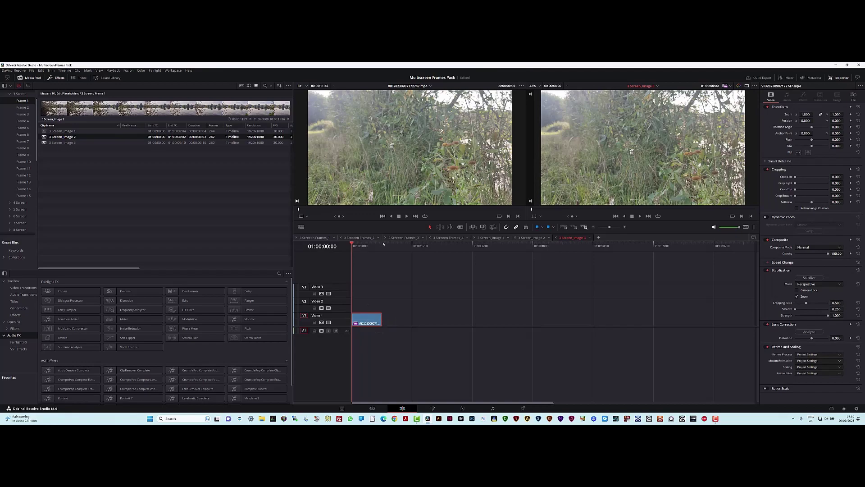
{"action": "left_click", "coordinate": [383, 244]}
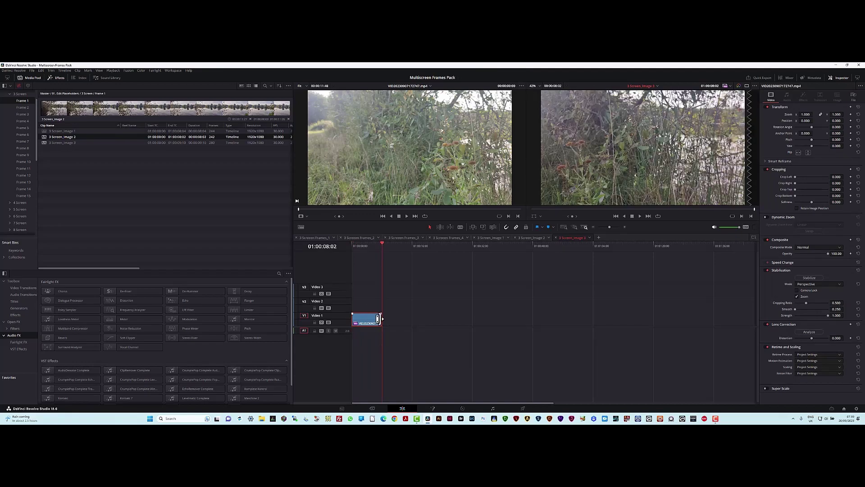
Stabilize the grass clip in 3 Screen_Image 3 in Similarity mode with Camera Lock and Zoom enabled.
{"action": "left_click", "coordinate": [354, 244]}
{"action": "key", "text": "space"}
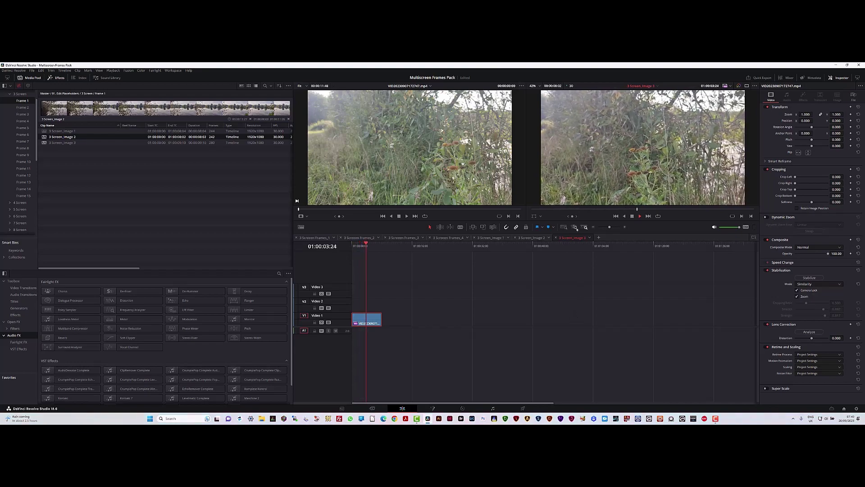
{"action": "key", "text": "space"}
{"action": "left_click", "coordinate": [823, 280]}
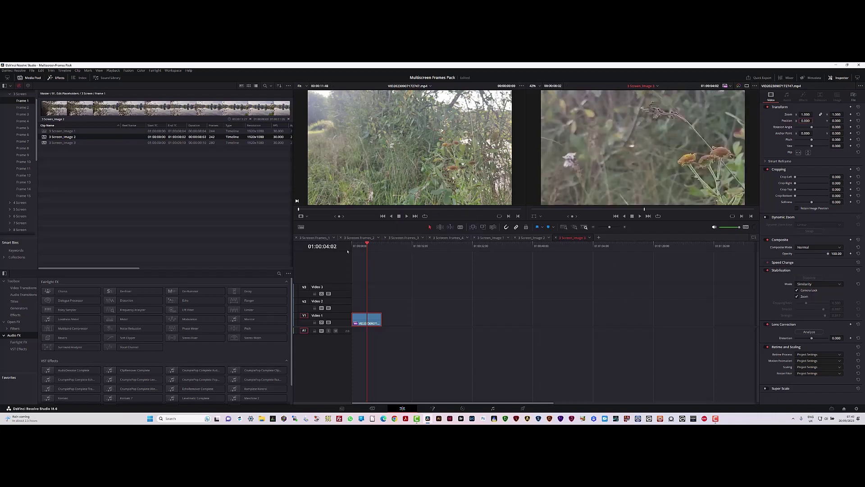
Play back the stabilized grass clip and the combined split screen in the 3 Screen Frames_1 timeline.
{"action": "key", "text": "Home"}
{"action": "key", "text": "space"}
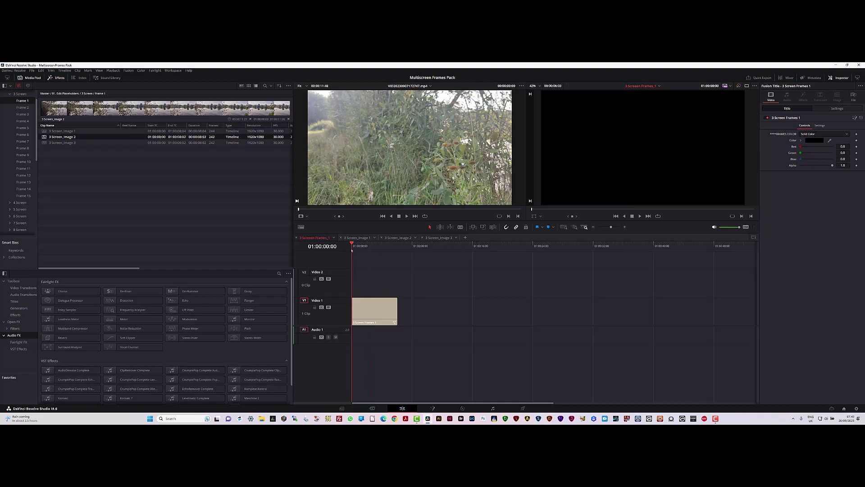
{"action": "key", "text": "space"}
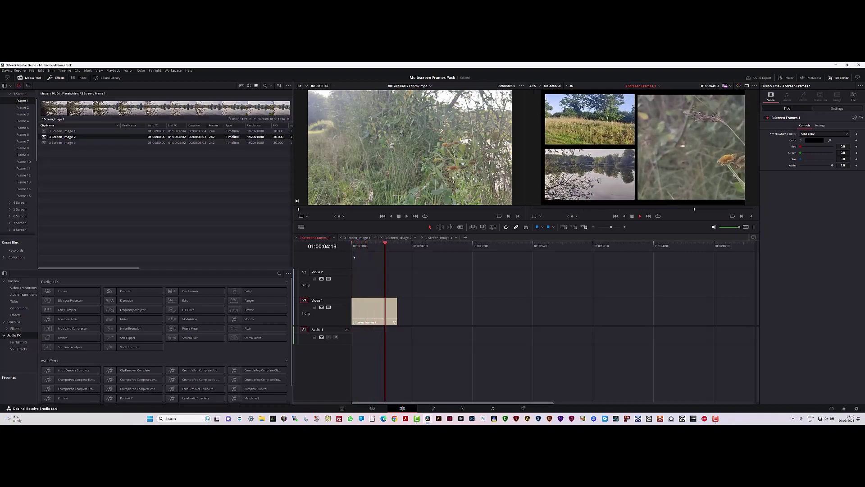
{"action": "left_click", "coordinate": [354, 257]}
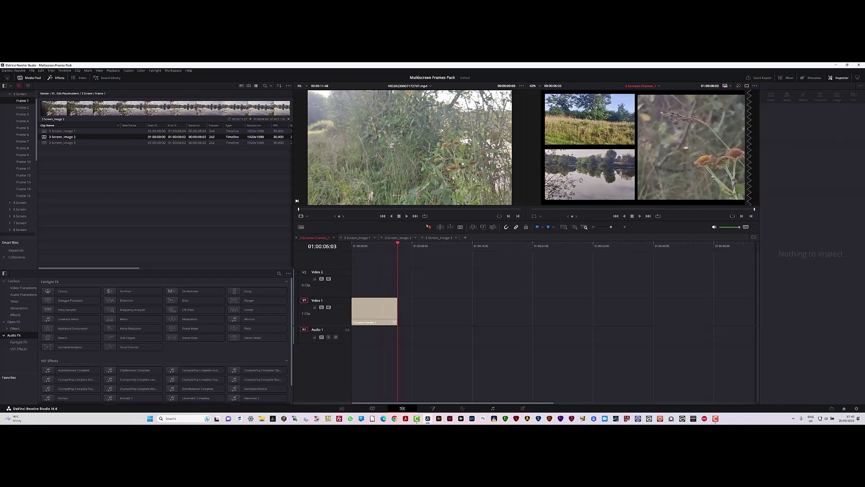
Grade the 3 Screen_Image 1 meadow clip with sharpening radius 0.48, saturation 41.40 and lowered highlights and shadows, and return to editing.
{"action": "left_click", "coordinate": [357, 238]}
{"action": "left_click", "coordinate": [462, 409]}
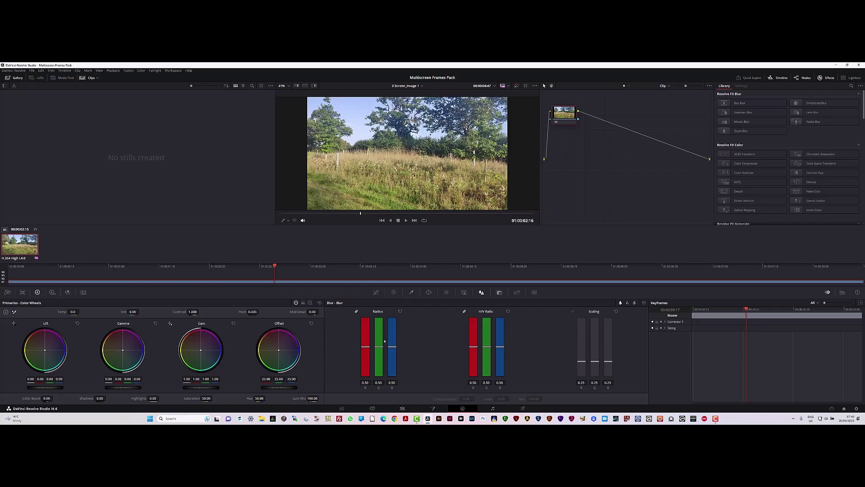
{"action": "left_click_drag", "start_coordinate": [366, 348], "coordinate": [366, 350]}
{"action": "left_click_drag", "start_coordinate": [209, 398], "coordinate": [205, 399]}
{"action": "left_click_drag", "start_coordinate": [153, 398], "coordinate": [91, 399]}
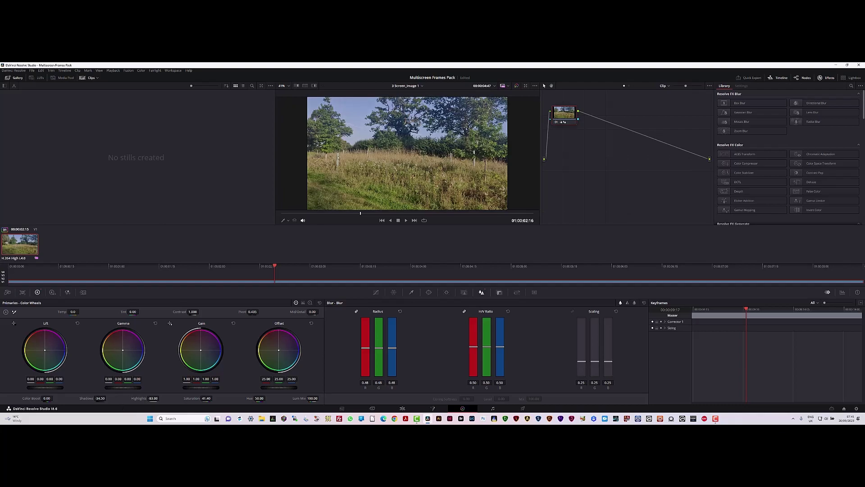
{"action": "left_click", "coordinate": [403, 409]}
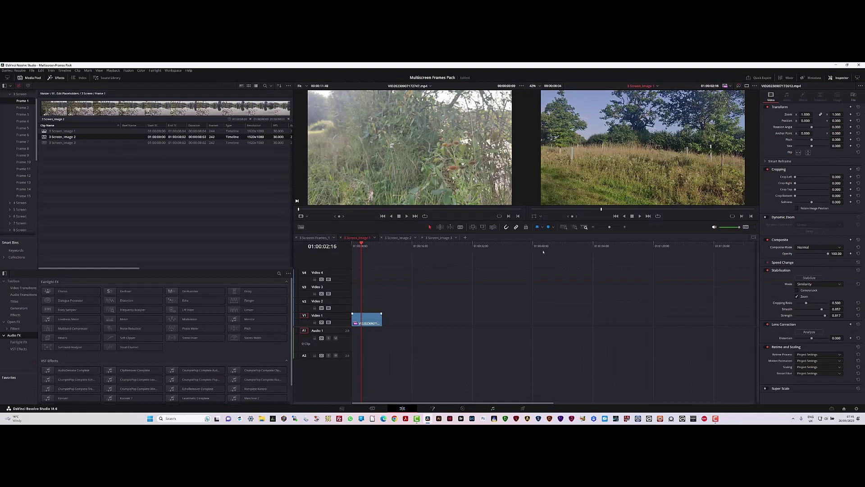
Grade the 3 Screen_Image 2 lake clip with sharpening radius 0.47, saturation 71.80 and adjusted highlights and shadows, and return to editing.
{"action": "left_click", "coordinate": [396, 238]}
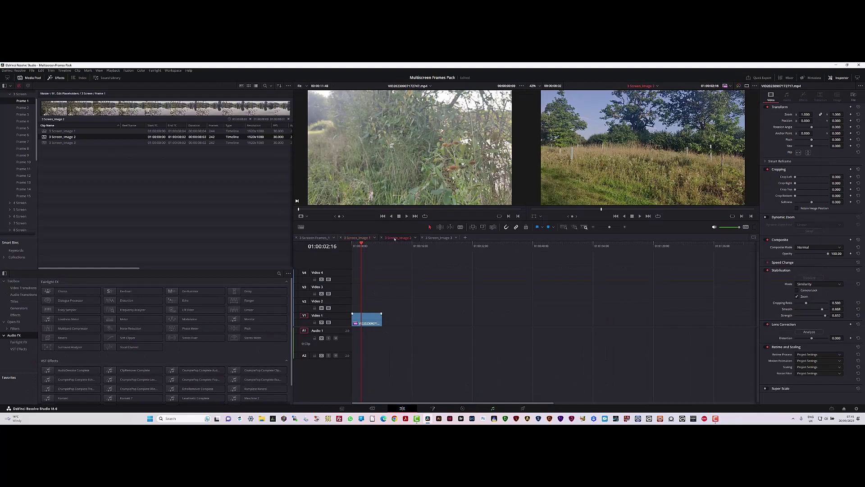
{"action": "left_click", "coordinate": [371, 324]}
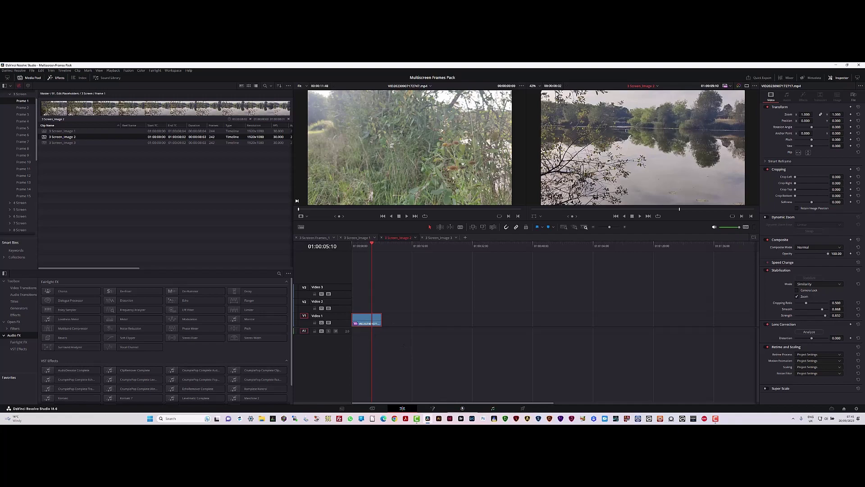
{"action": "left_click", "coordinate": [463, 408]}
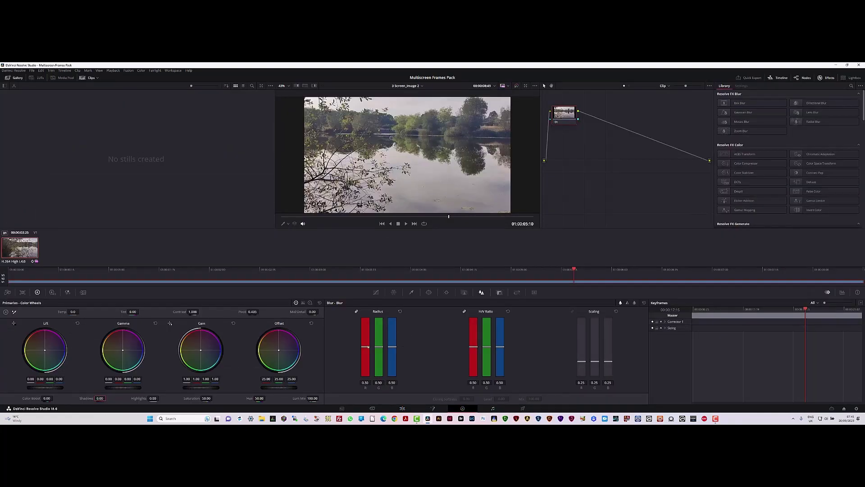
{"action": "left_click_drag", "start_coordinate": [367, 347], "coordinate": [367, 350]}
{"action": "left_click_drag", "start_coordinate": [34, 273], "coordinate": [330, 298]}
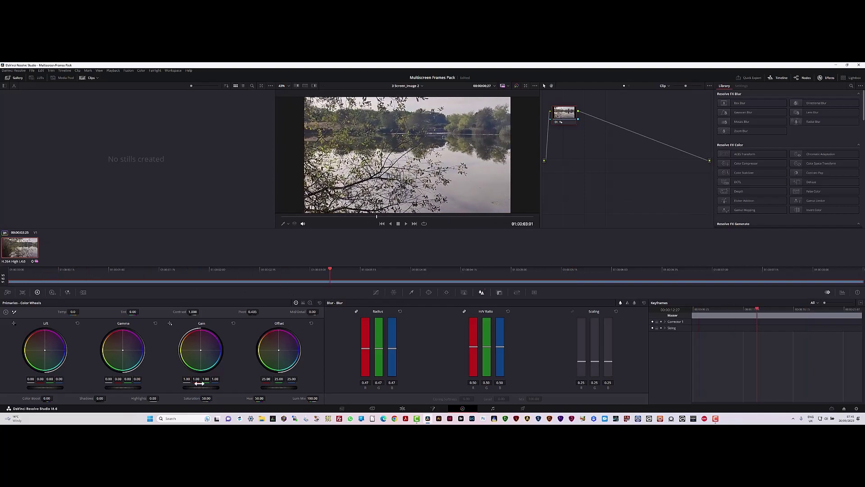
{"action": "left_click_drag", "start_coordinate": [206, 398], "coordinate": [214, 398]}
{"action": "left_click_drag", "start_coordinate": [156, 397], "coordinate": [161, 398]}
{"action": "left_click_drag", "start_coordinate": [100, 398], "coordinate": [107, 398]}
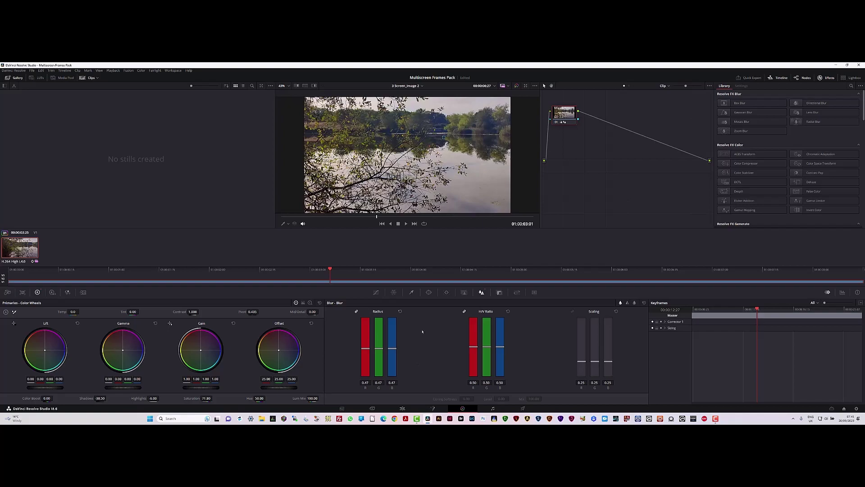
{"action": "left_click", "coordinate": [402, 408]}
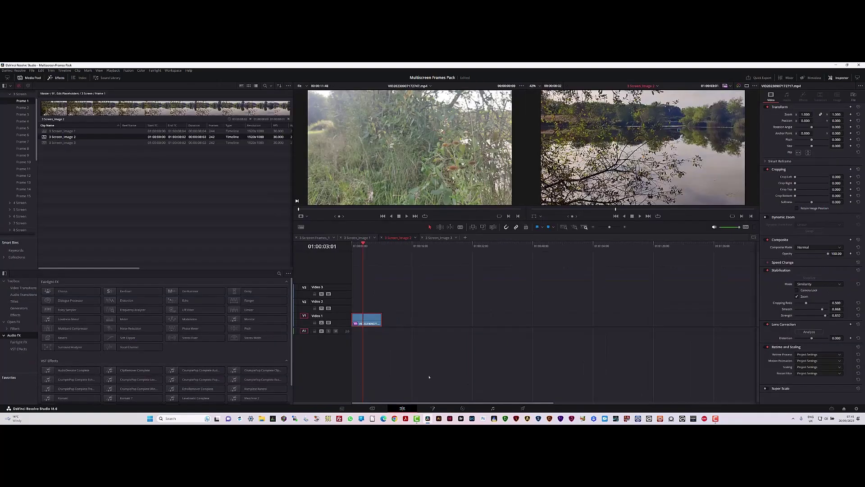
Grade the 3 Screen_Image 3 grass clip with sharpening radius 0.44, raised saturation and adjusted shadows and highlights, and return to editing.
{"action": "left_click", "coordinate": [440, 238]}
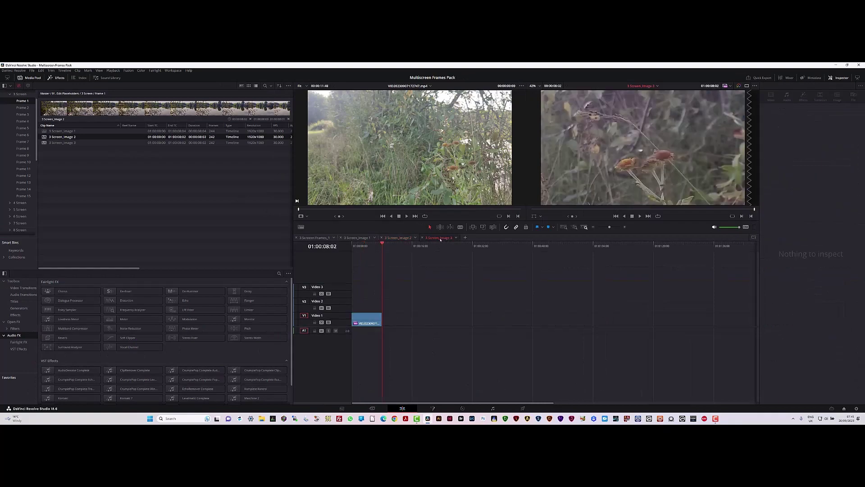
{"action": "left_click", "coordinate": [364, 260]}
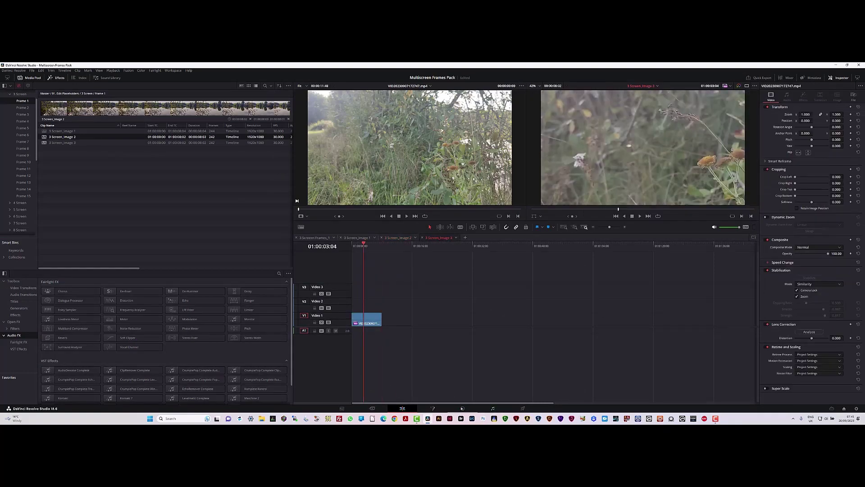
{"action": "left_click", "coordinate": [462, 408]}
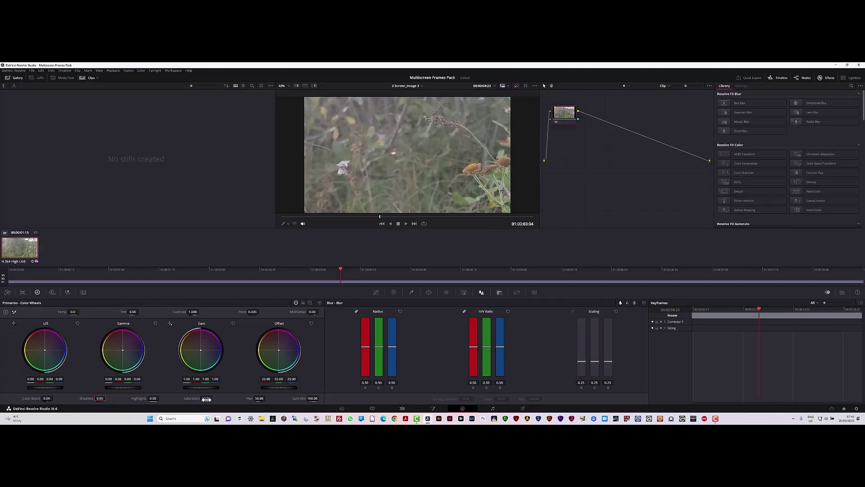
{"action": "left_click_drag", "start_coordinate": [206, 399], "coordinate": [214, 398]}
{"action": "left_click_drag", "start_coordinate": [341, 269], "coordinate": [517, 270]}
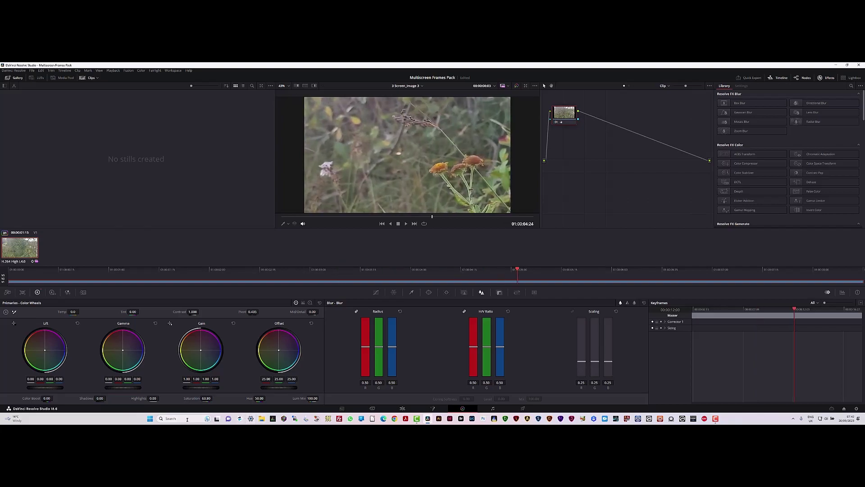
{"action": "left_click_drag", "start_coordinate": [366, 348], "coordinate": [366, 351]}
{"action": "left_click_drag", "start_coordinate": [101, 398], "coordinate": [95, 399]}
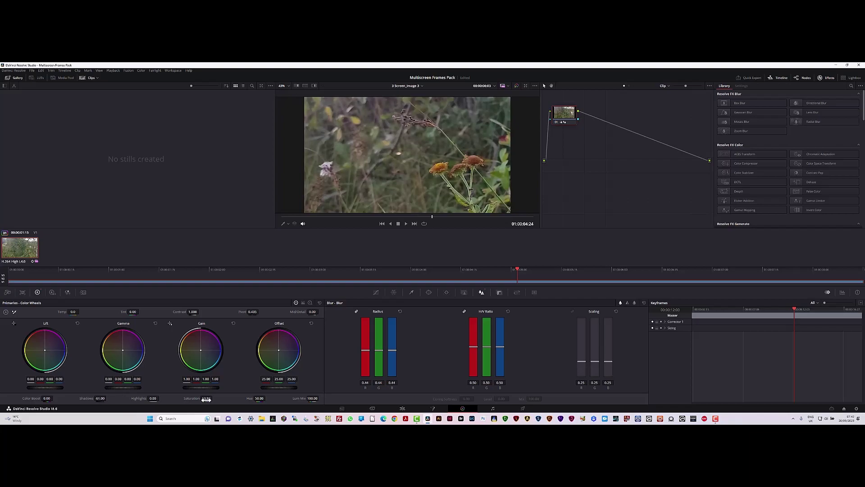
{"action": "left_click_drag", "start_coordinate": [153, 398], "coordinate": [157, 398]}
{"action": "left_click", "coordinate": [403, 407]}
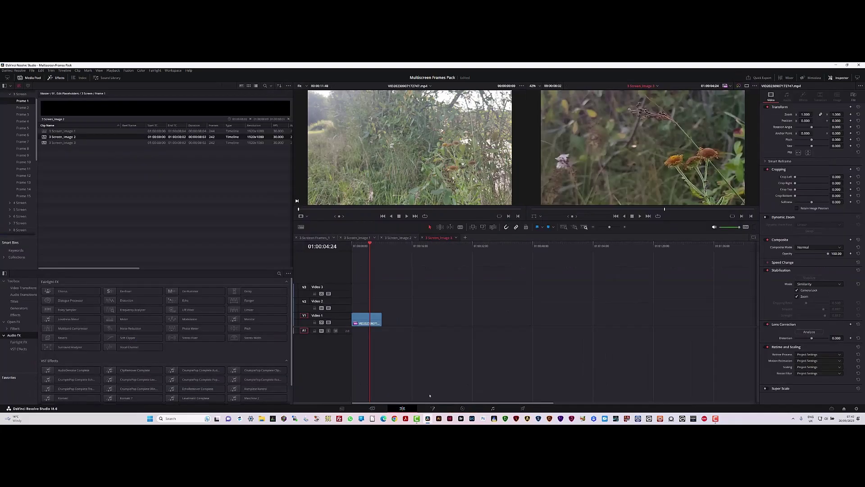
Play back the graded split screen from the start of the 3 Screen Frames_1 timeline.
{"action": "left_click", "coordinate": [330, 239]}
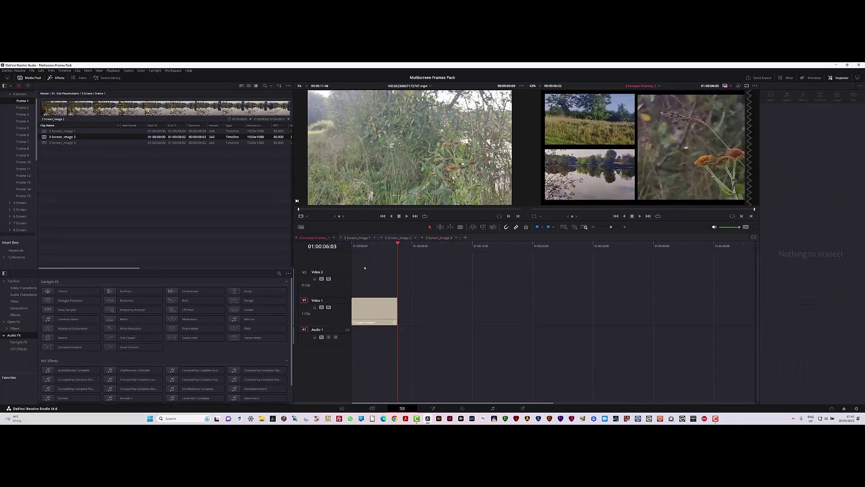
{"action": "left_click", "coordinate": [354, 246]}
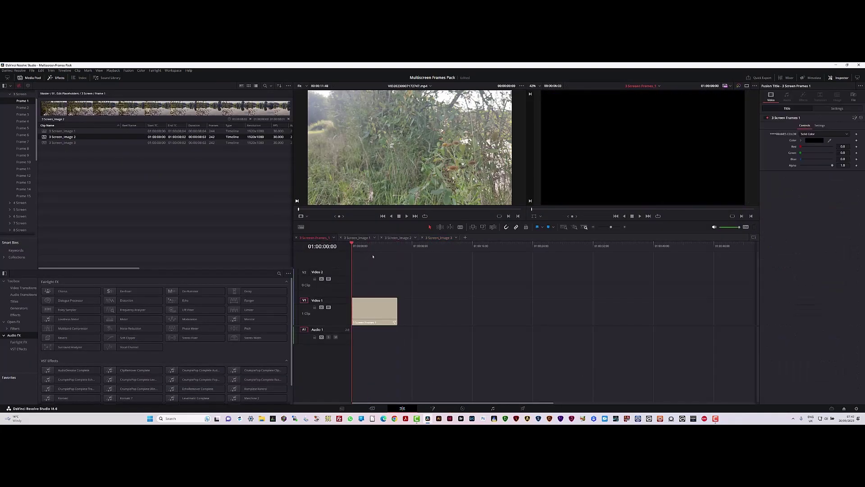
{"action": "key", "text": "space"}
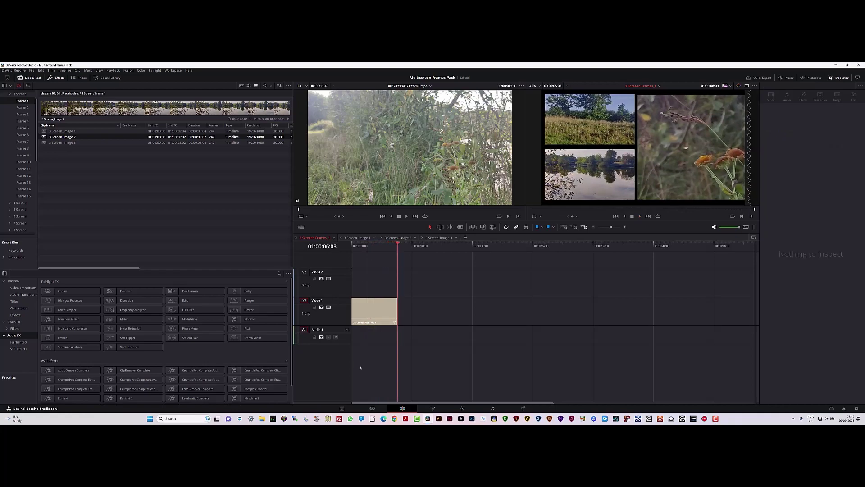
Set up the delivery of the 3 Screen Frames_1 timeline as youtube_01 in the sept_2023 compositions folder.
{"action": "left_click", "coordinate": [374, 315]}
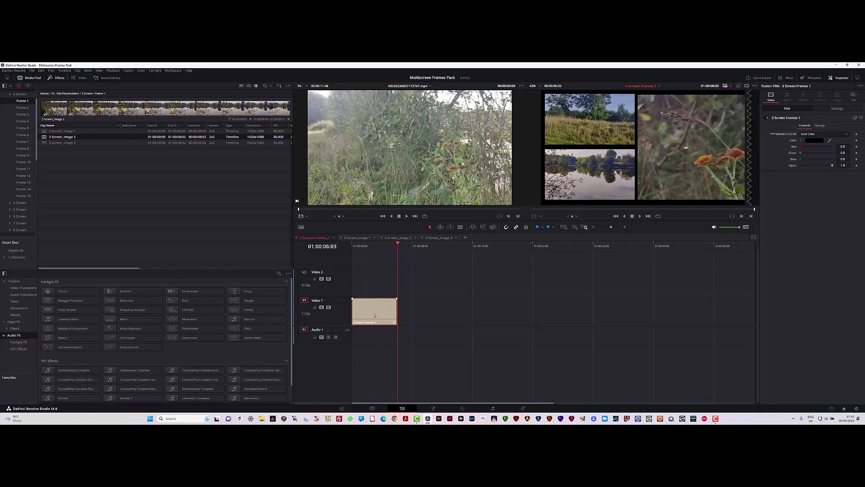
{"action": "left_click", "coordinate": [522, 408]}
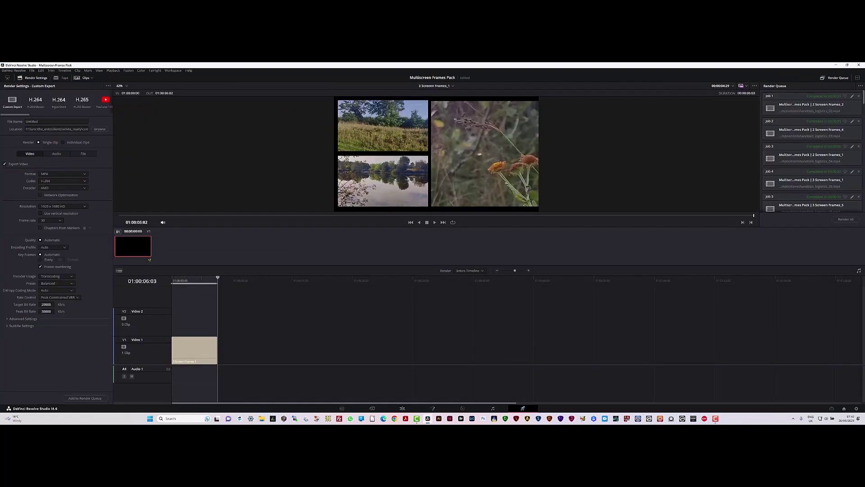
{"action": "left_click", "coordinate": [100, 129]}
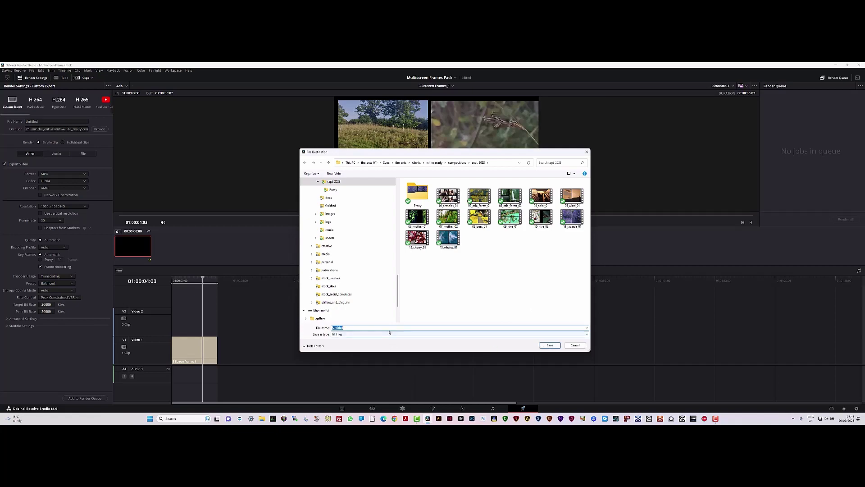
{"action": "type", "text": "youtube_01"}
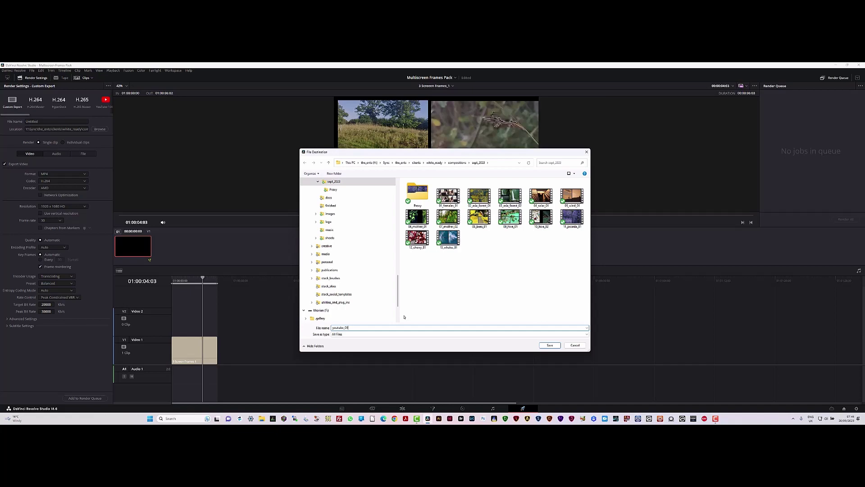
{"action": "left_click", "coordinate": [550, 345]}
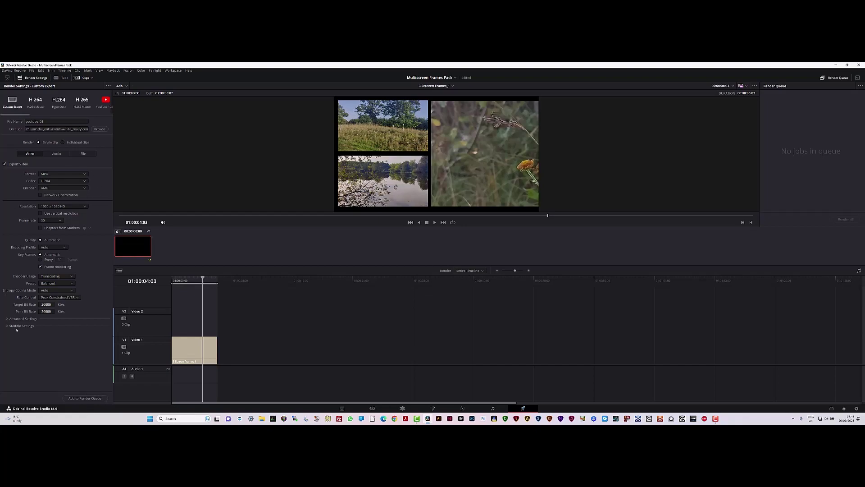
Review the frame rate and 1920 x 1080 HD resolution, then queue and render the youtube_01 export.
{"action": "left_click", "coordinate": [60, 220]}
{"action": "left_click", "coordinate": [77, 206]}
{"action": "left_click", "coordinate": [84, 207]}
{"action": "left_click", "coordinate": [101, 204]}
{"action": "left_click", "coordinate": [85, 398]}
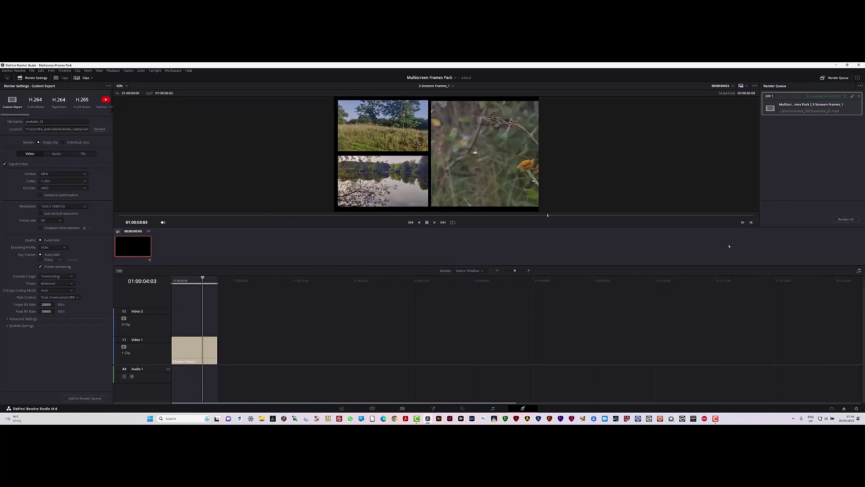
Switch to the typography_titles project for editing and open the compositions bin under white_ready, sept_2023.
{"action": "left_click", "coordinate": [456, 77]}
{"action": "left_click", "coordinate": [441, 87]}
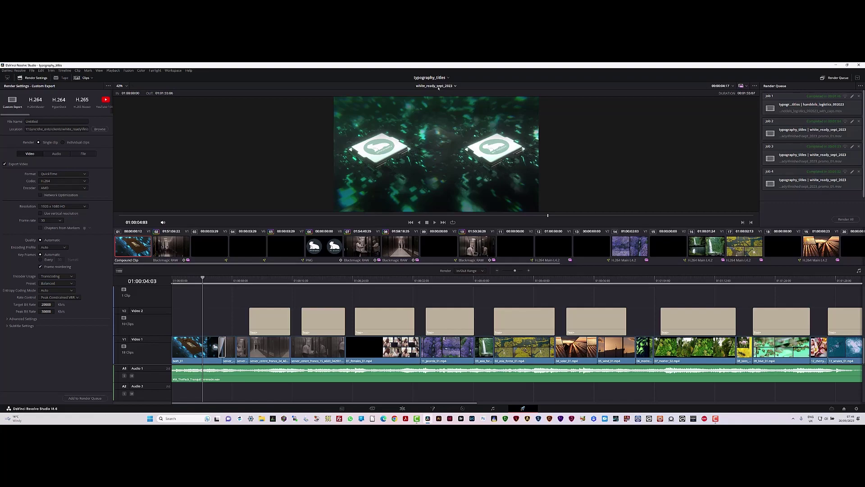
{"action": "left_click", "coordinate": [404, 409]}
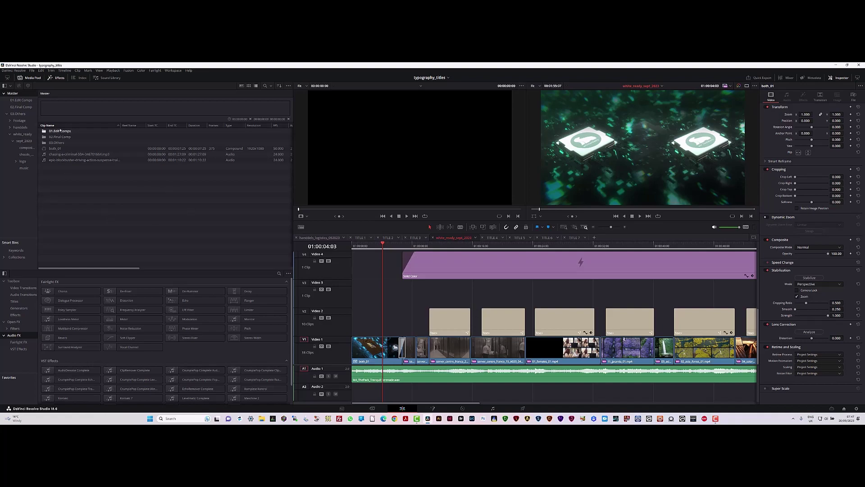
{"action": "left_click", "coordinate": [26, 147]}
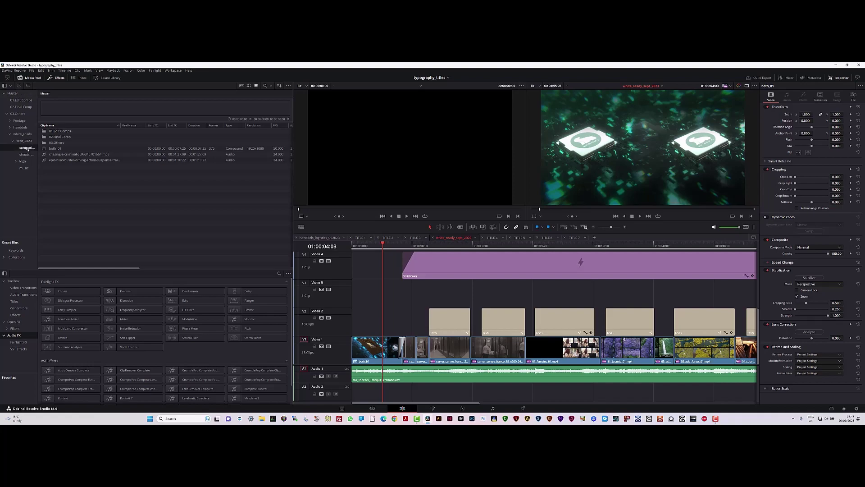
{"action": "right_click", "coordinate": [76, 234]}
{"action": "left_click", "coordinate": [51, 225]}
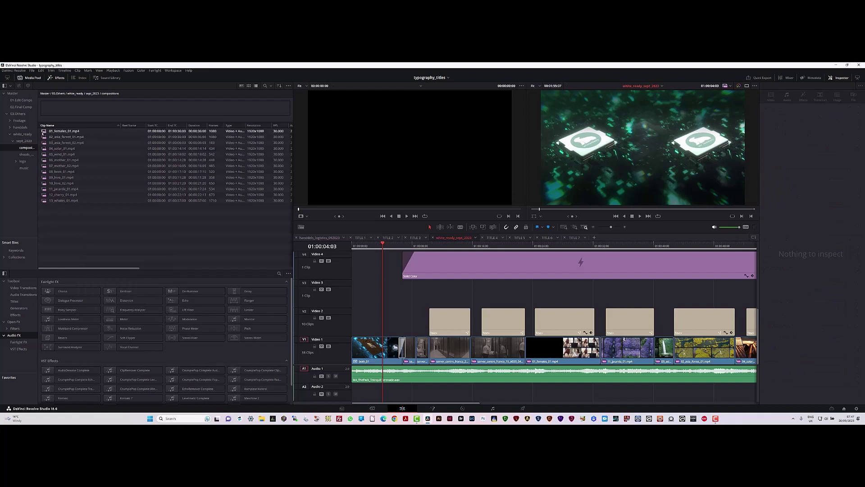
Preview the existing composition clips 01_females_01, 02_asia_forest_01, 07_mother_02 and 09_hive_01 in the source viewer.
{"action": "left_click", "coordinate": [44, 132]}
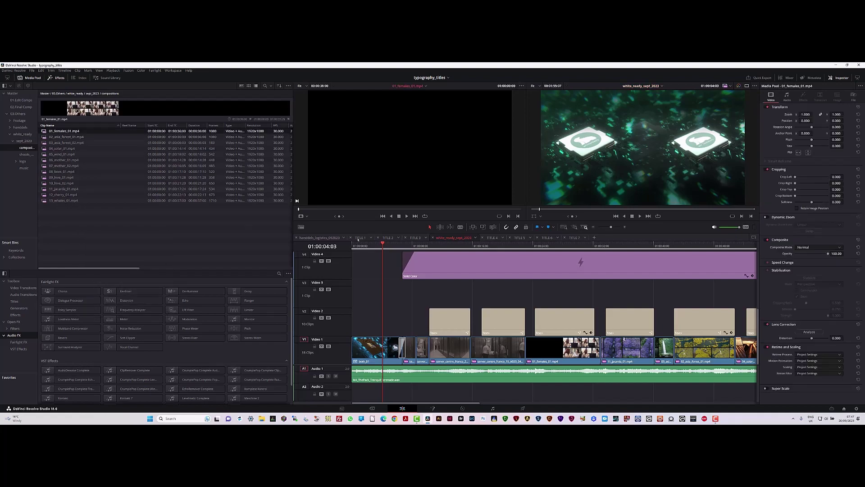
{"action": "mouse_move", "coordinate": [300, 209]}
{"action": "left_mouse_down"}
{"action": "mouse_move", "coordinate": [342, 209]}
{"action": "mouse_move", "coordinate": [299, 209]}
{"action": "left_mouse_up"}
{"action": "left_click", "coordinate": [47, 137]}
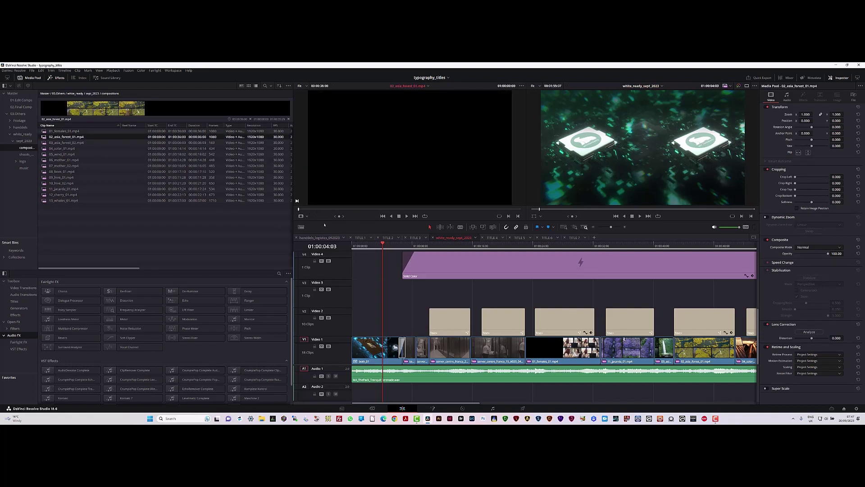
{"action": "mouse_move", "coordinate": [299, 209]}
{"action": "left_mouse_down"}
{"action": "mouse_move", "coordinate": [333, 209]}
{"action": "mouse_move", "coordinate": [298, 209]}
{"action": "left_mouse_up"}
{"action": "left_click", "coordinate": [63, 166]}
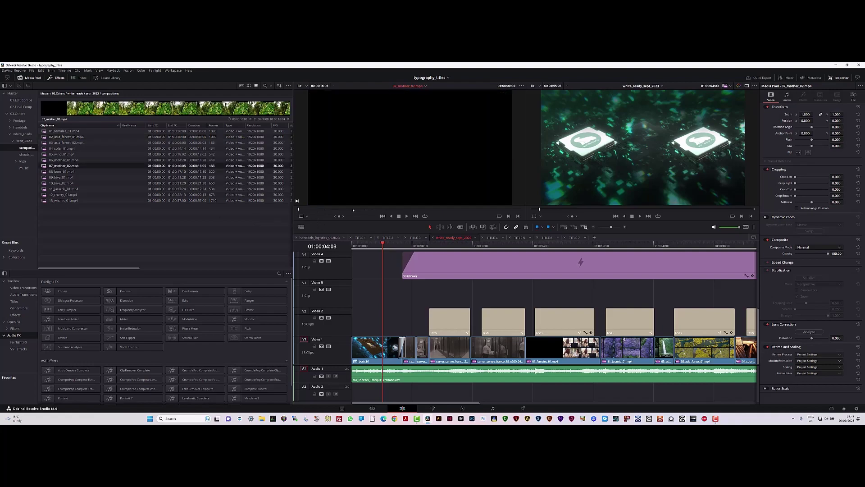
{"action": "mouse_move", "coordinate": [298, 210]}
{"action": "left_mouse_down"}
{"action": "mouse_move", "coordinate": [325, 209]}
{"action": "mouse_move", "coordinate": [299, 209]}
{"action": "left_mouse_up"}
{"action": "left_click", "coordinate": [49, 177]}
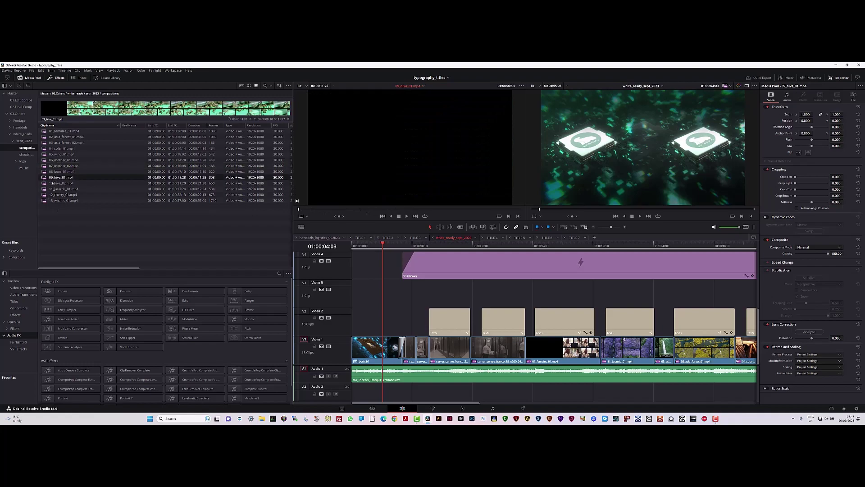
{"action": "mouse_move", "coordinate": [299, 211]}
{"action": "left_mouse_down"}
{"action": "mouse_move", "coordinate": [315, 209]}
{"action": "mouse_move", "coordinate": [298, 209]}
{"action": "left_mouse_up"}
Import the rendered youtube_01 video into the compositions bin and preview it in the source viewer.
{"action": "left_click", "coordinate": [88, 235]}
{"action": "right_click", "coordinate": [89, 235]}
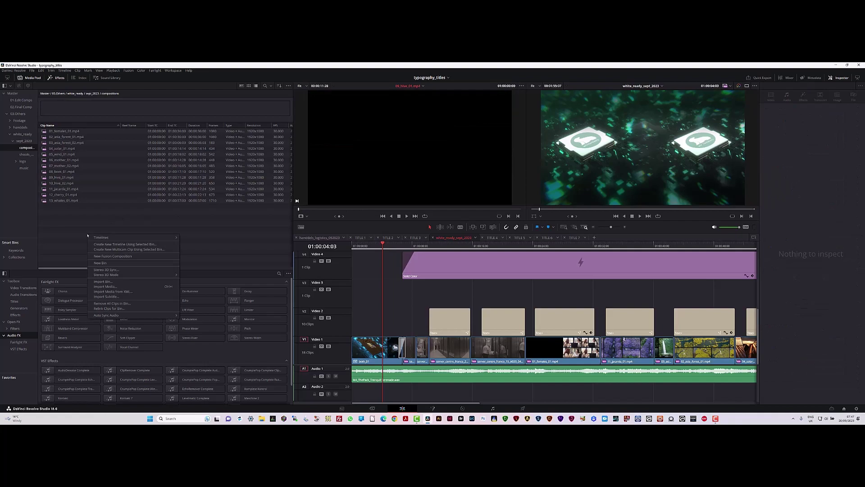
{"action": "left_click", "coordinate": [105, 286]}
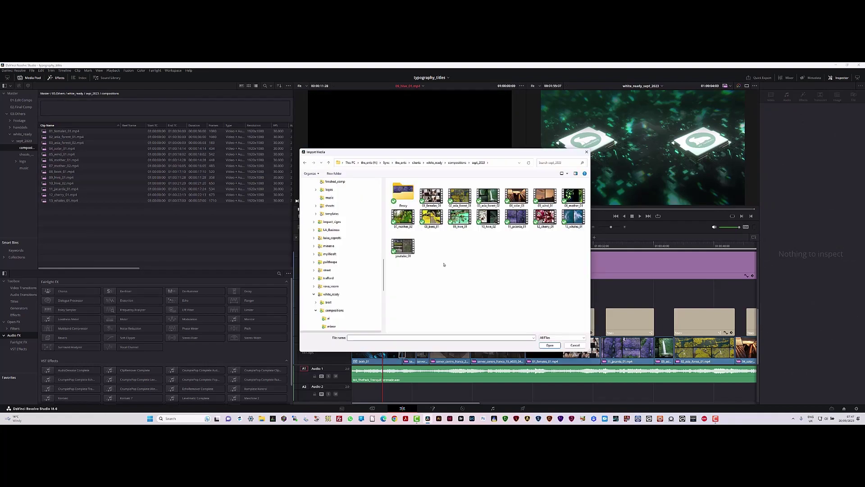
{"action": "left_click", "coordinate": [403, 247]}
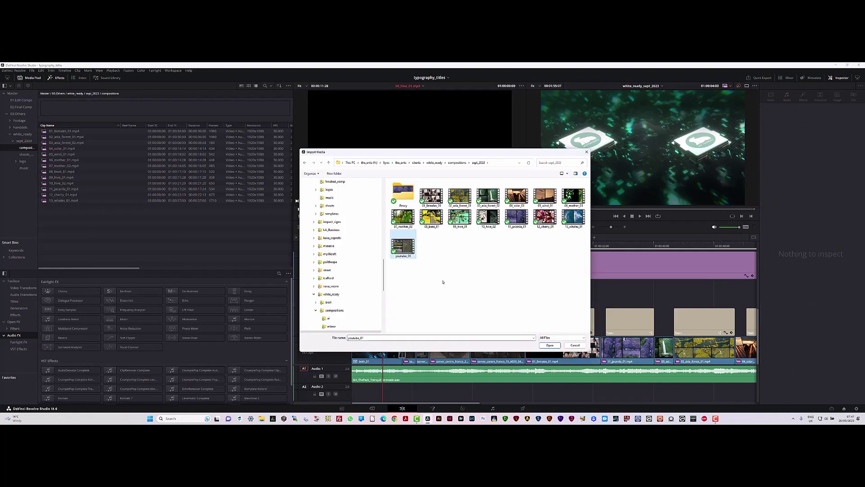
{"action": "left_click", "coordinate": [551, 345]}
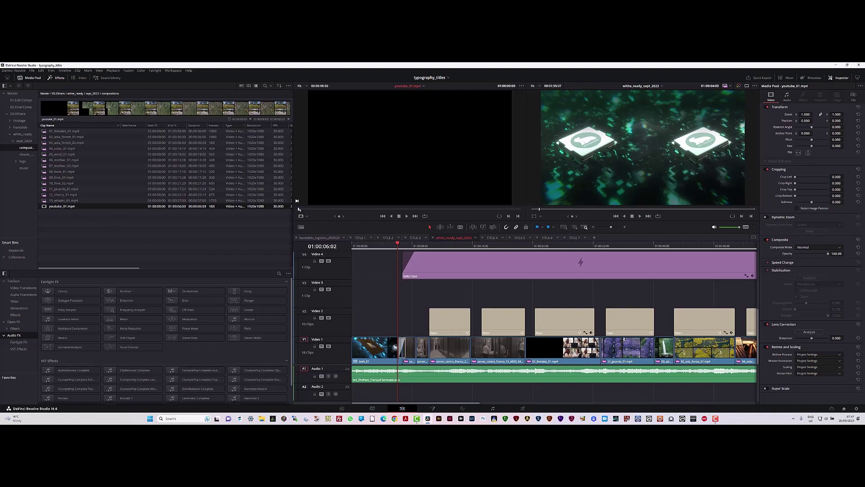
{"action": "left_click_drag", "start_coordinate": [300, 210], "coordinate": [202, 219]}
Create an empty timeline in the 01.Edit Comps bin with project settings disabled, checking its 1920 x 1080 HD, 30 fps format.
{"action": "left_click", "coordinate": [16, 100]}
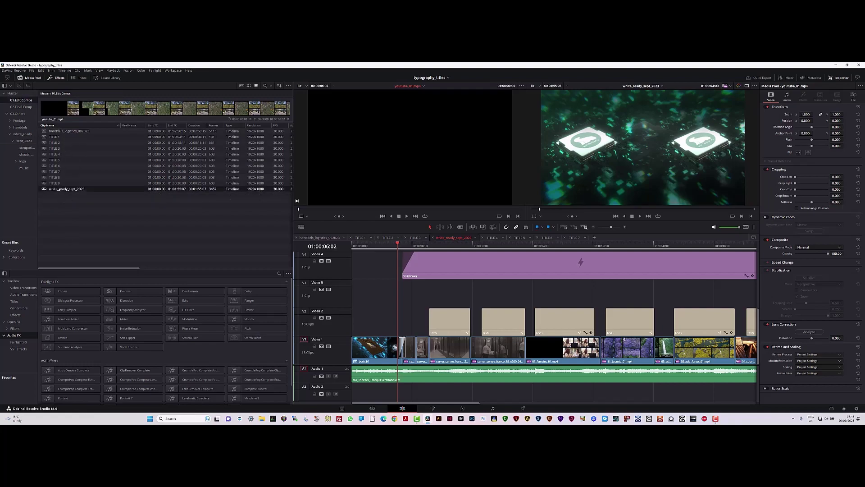
{"action": "right_click", "coordinate": [81, 224]}
{"action": "mouse_move", "coordinate": [90, 228]}
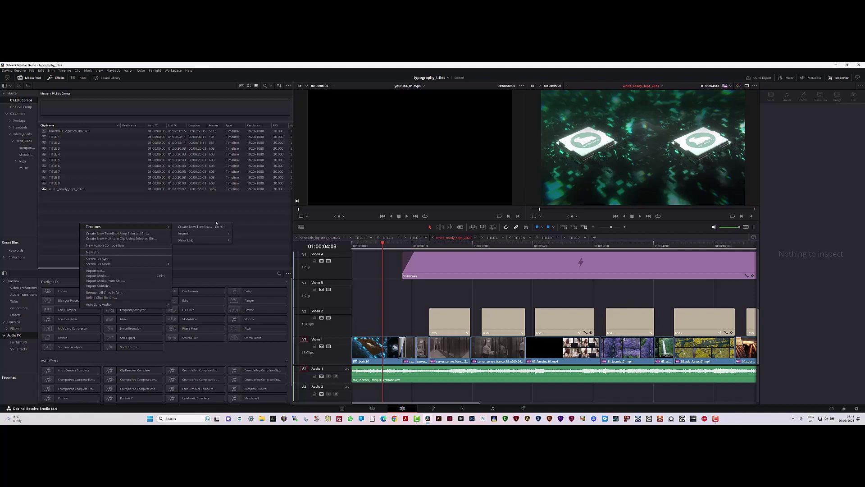
{"action": "left_click", "coordinate": [198, 226]}
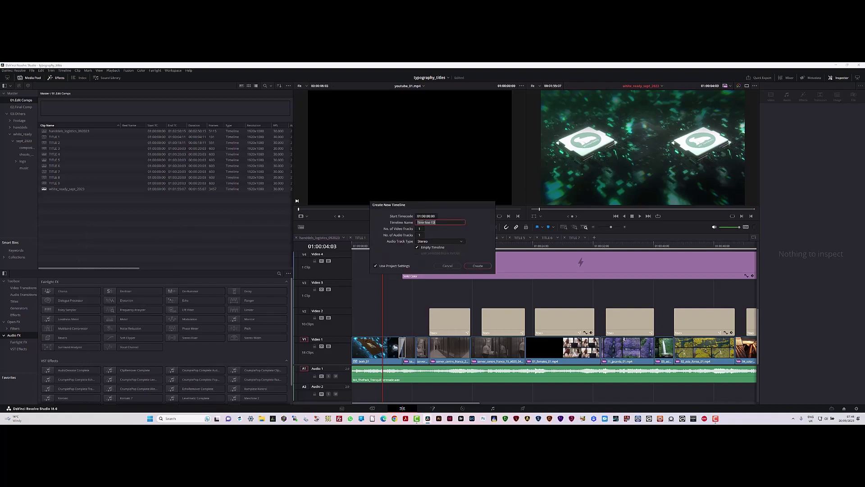
{"action": "left_click", "coordinate": [376, 266]}
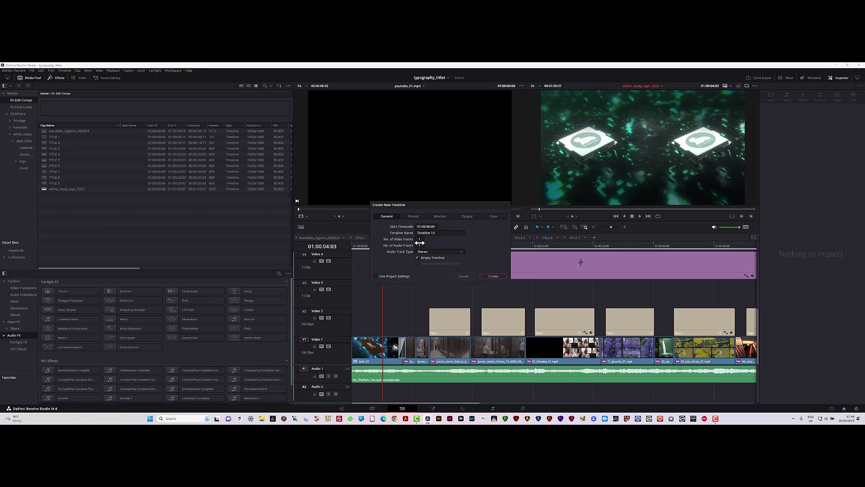
{"action": "left_click", "coordinate": [419, 218]}
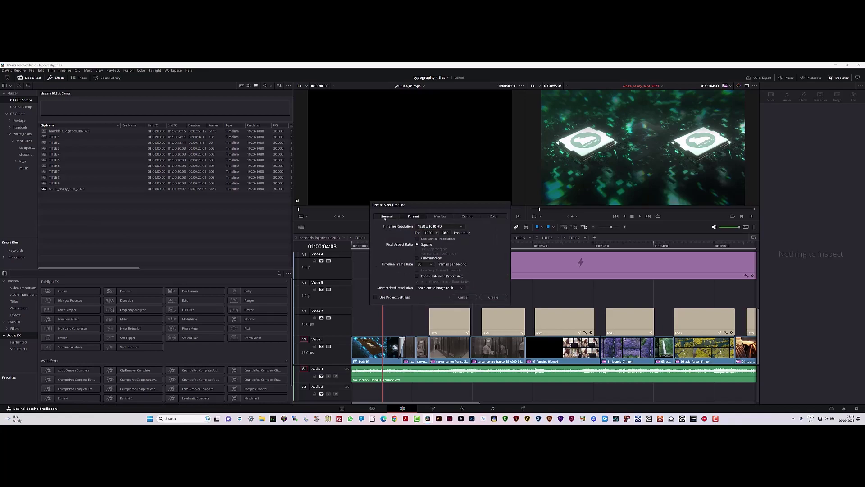
{"action": "left_click", "coordinate": [386, 217]}
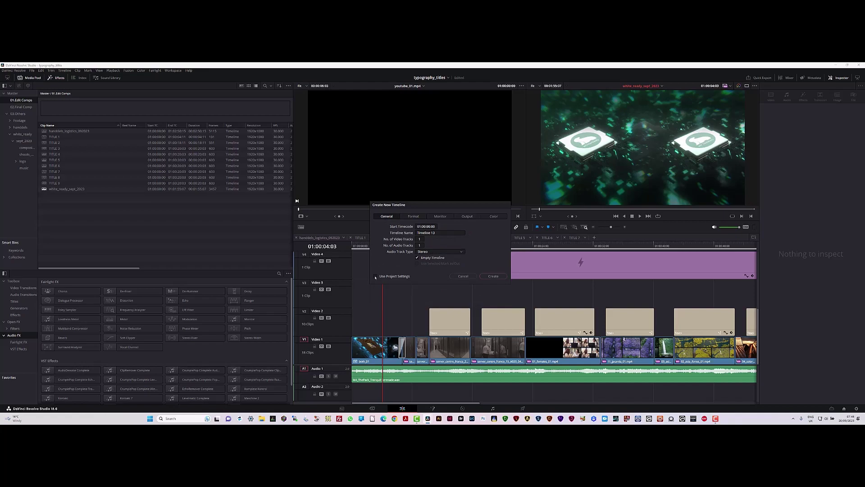
{"action": "left_click", "coordinate": [375, 276]}
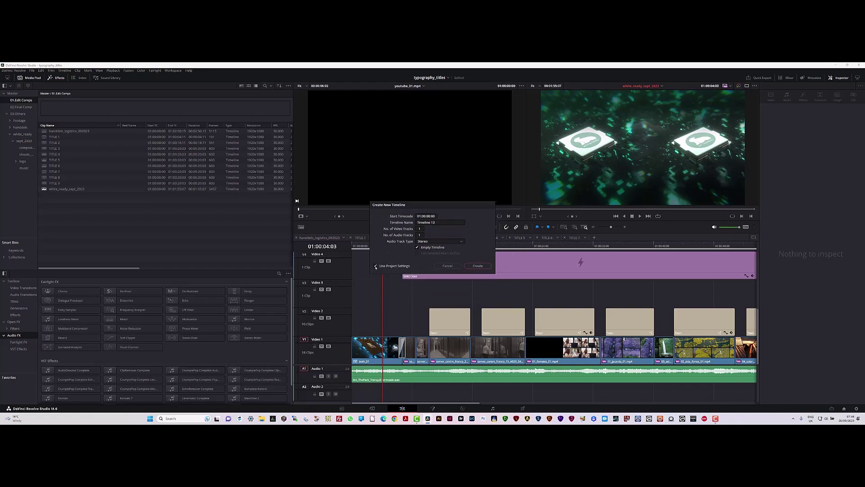
{"action": "left_click", "coordinate": [376, 266]}
{"action": "left_click", "coordinate": [412, 217]}
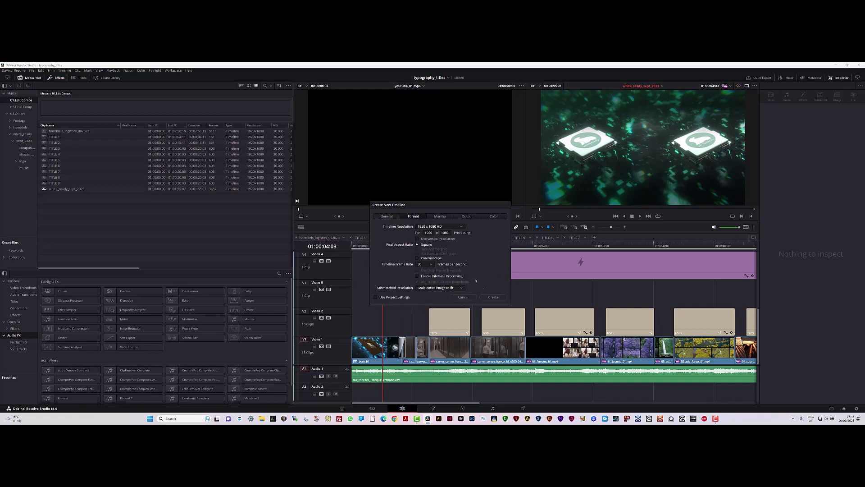
{"action": "left_click", "coordinate": [493, 297]}
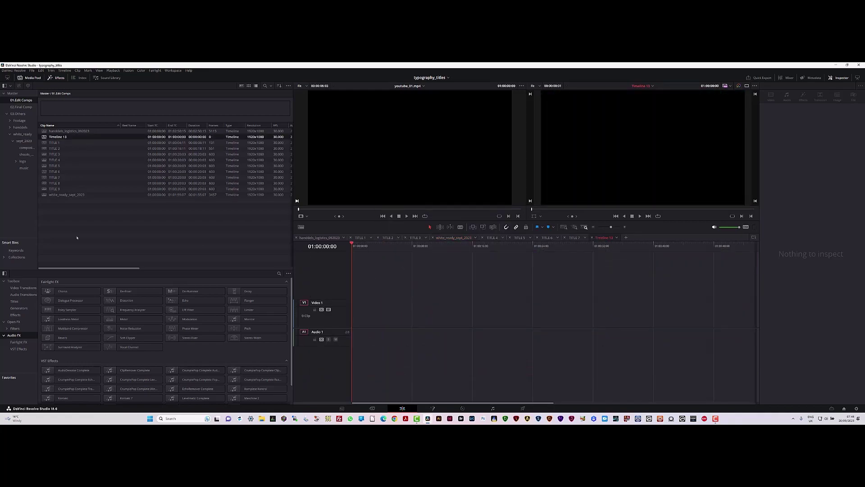
Rename the new timeline in the 01.Edit Comps bin as youtube_01.
{"action": "left_click", "coordinate": [66, 137]}
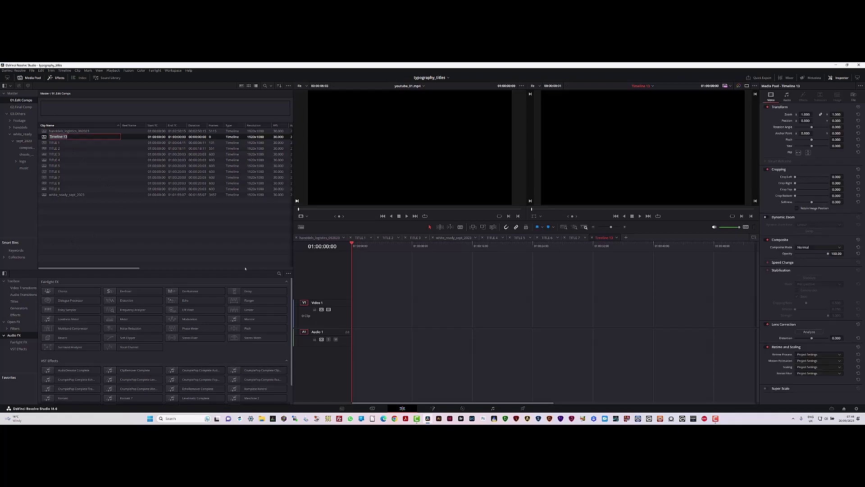
{"action": "type", "text": "youtube_01"}
{"action": "left_click", "coordinate": [170, 244]}
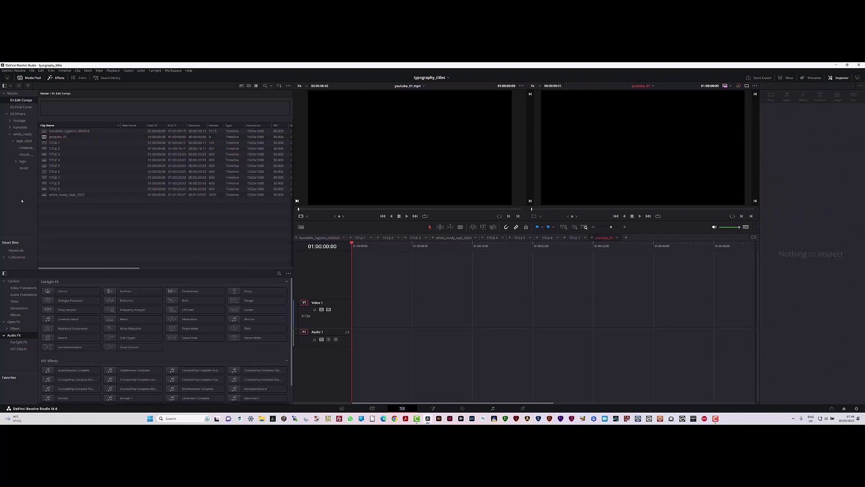
Copy the opening logo clip from the white_ready_sept_2023 timeline to the start of the youtube_01 timeline.
{"action": "double_click", "coordinate": [67, 194]}
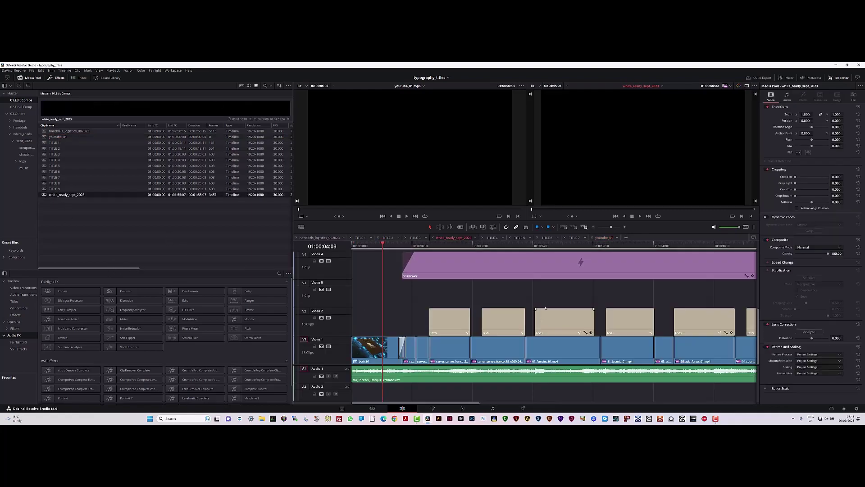
{"action": "left_click", "coordinate": [379, 349]}
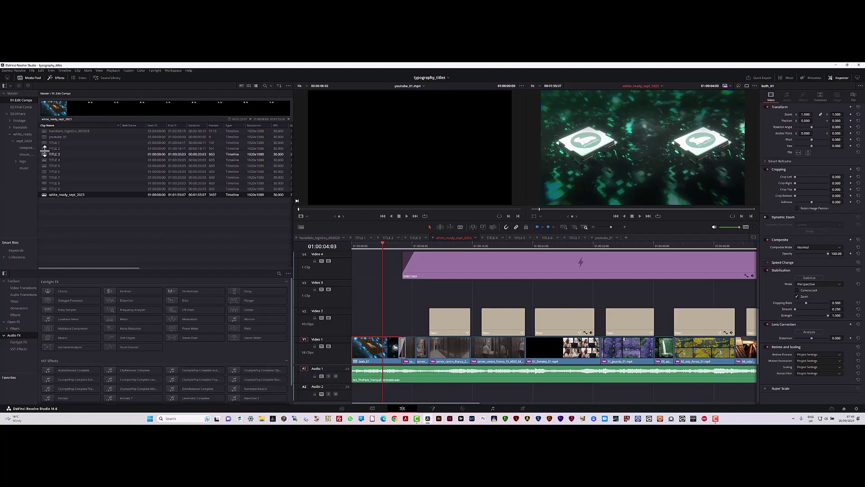
{"action": "double_click", "coordinate": [45, 137]}
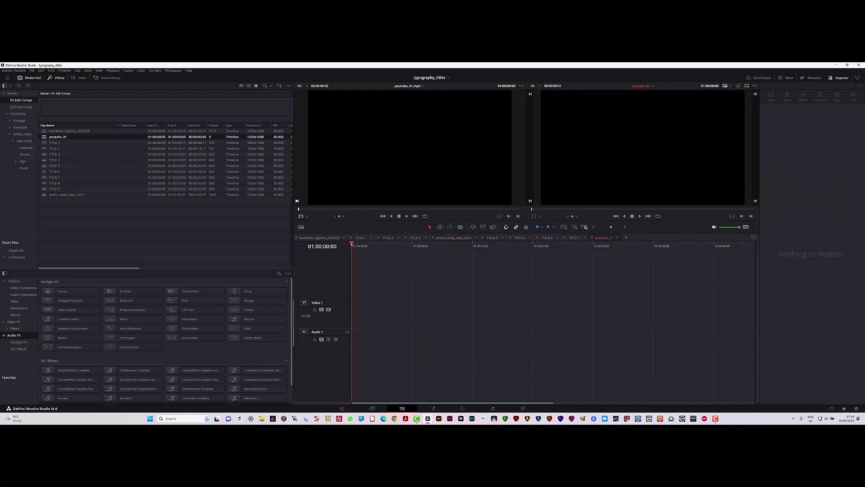
{"action": "key", "text": "F9"}
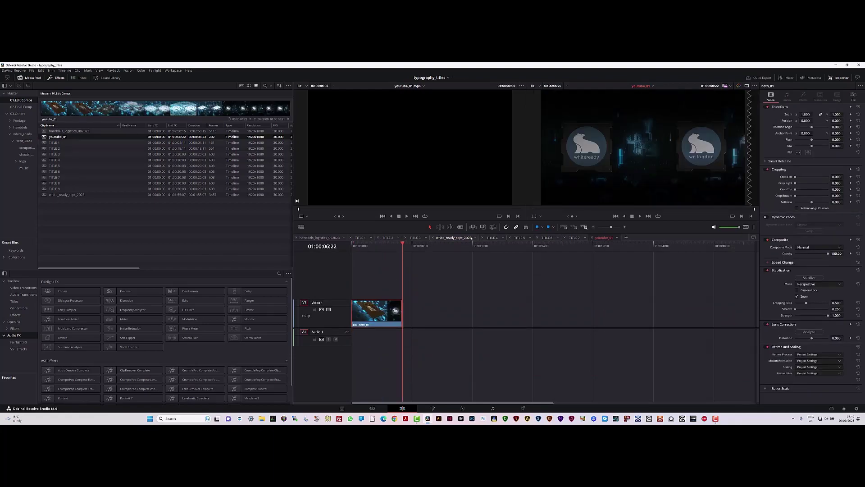
Close all the other open timelines so only youtube_01 stays open.
{"action": "left_click", "coordinate": [296, 238]}
{"action": "left_click", "coordinate": [297, 238]}
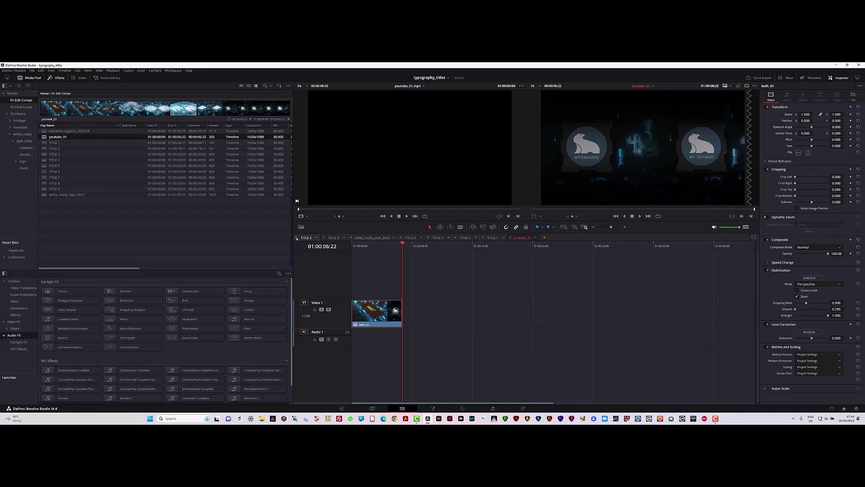
{"action": "left_click", "coordinate": [297, 238]}
{"action": "left_click", "coordinate": [297, 238]}
{"action": "left_click", "coordinate": [296, 238]}
{"action": "left_click", "coordinate": [297, 238]}
{"action": "left_click", "coordinate": [296, 238]}
{"action": "left_click", "coordinate": [297, 238]}
{"action": "left_click", "coordinate": [297, 238]}
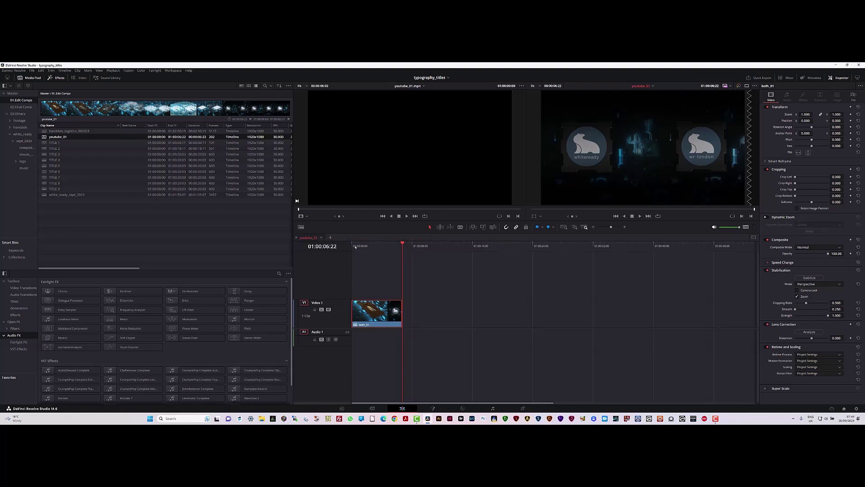
Play the opening logo clip and place youtube_01.mp4 from the compositions bin directly after it on Video 1.
{"action": "left_click", "coordinate": [354, 245]}
{"action": "key", "text": "space"}
{"action": "left_click", "coordinate": [31, 148]}
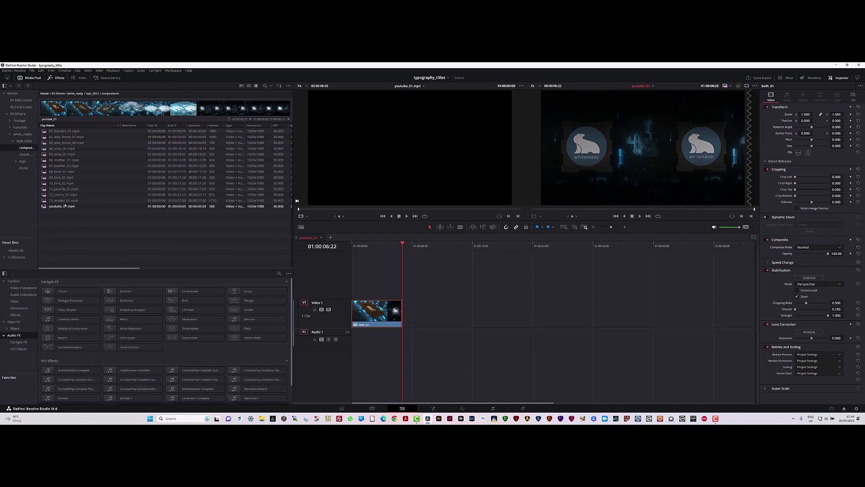
{"action": "left_click", "coordinate": [51, 206]}
{"action": "left_click_drag", "start_coordinate": [39, 208], "coordinate": [403, 311]}
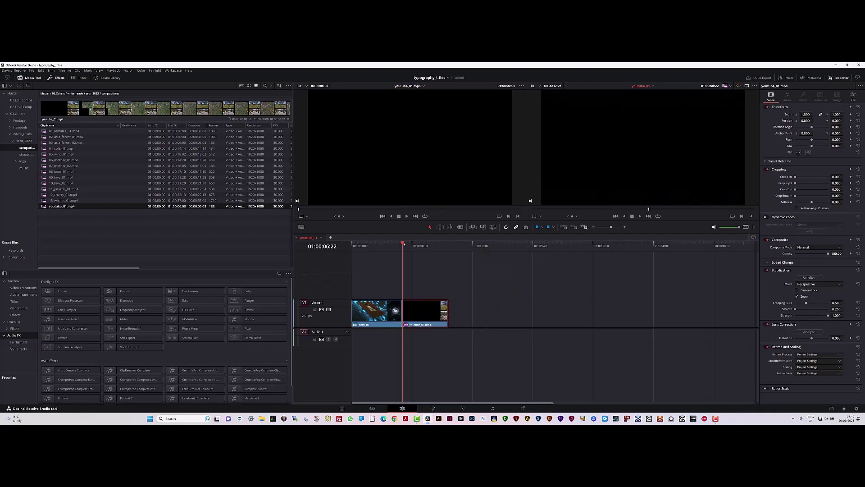
Play across the join between the logo clip and youtube_01.mp4 to examine how the split screen starts.
{"action": "left_click_drag", "start_coordinate": [403, 244], "coordinate": [388, 244]}
{"action": "key", "text": "space"}
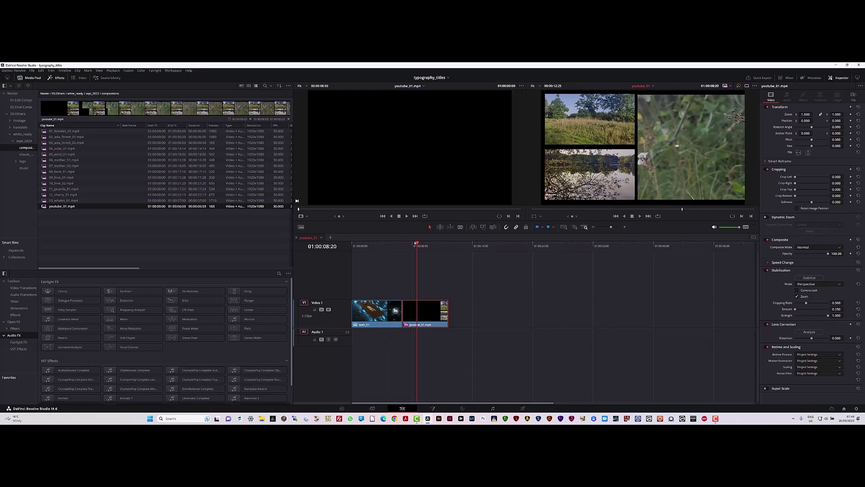
{"action": "left_click", "coordinate": [400, 246]}
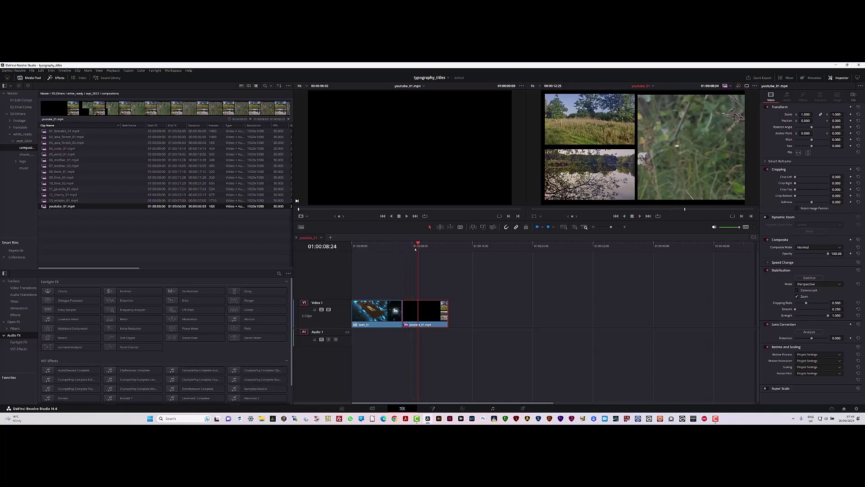
Cut away the start of youtube_01.mp4 up to 01:00:08:11 and move the remainder against the end of the logo clip.
{"action": "scroll", "coordinate": [416, 248], "scroll_direction": "up", "scroll_amount": 6}
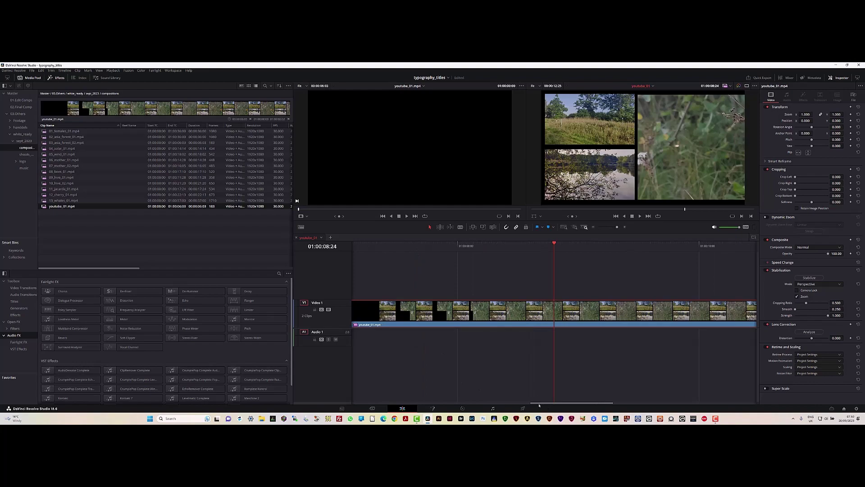
{"action": "left_click_drag", "start_coordinate": [557, 253], "coordinate": [502, 278]}
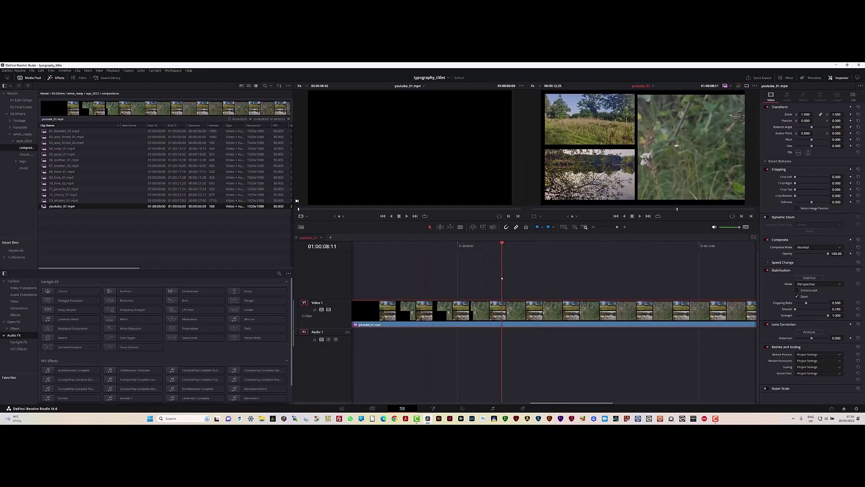
{"action": "key", "text": "b"}
{"action": "left_click", "coordinate": [503, 318]}
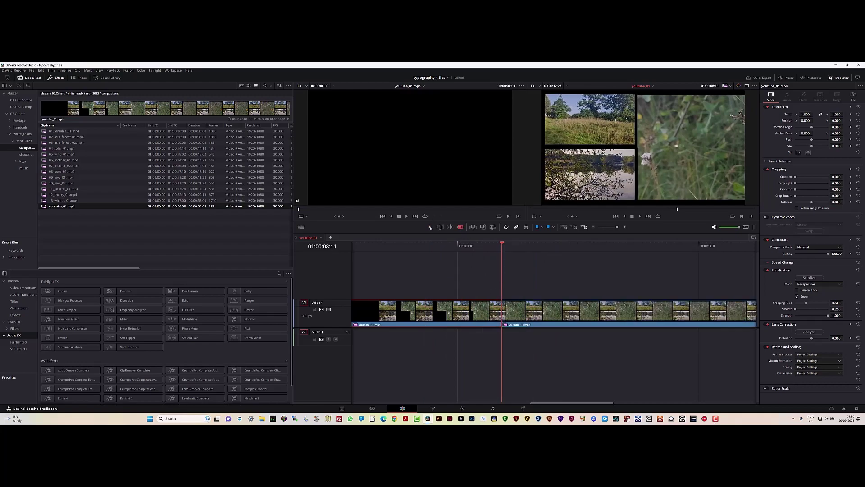
{"action": "key", "text": "BackSpace"}
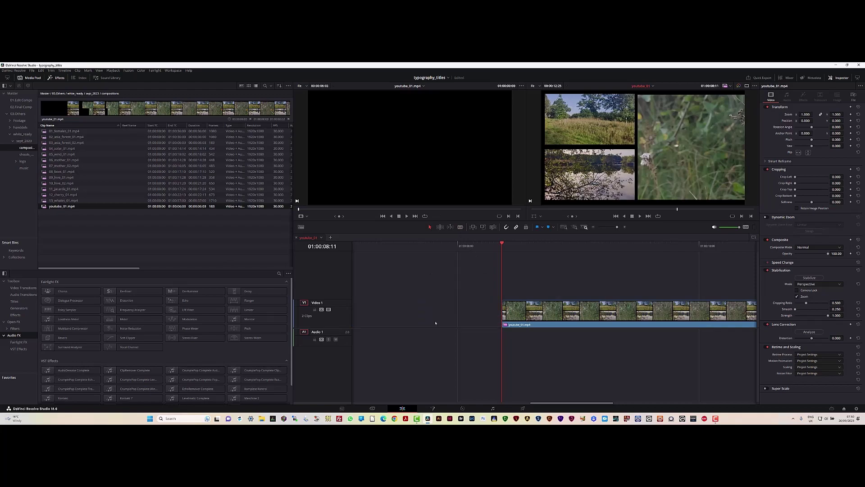
{"action": "left_click_drag", "start_coordinate": [553, 402], "coordinate": [517, 402]}
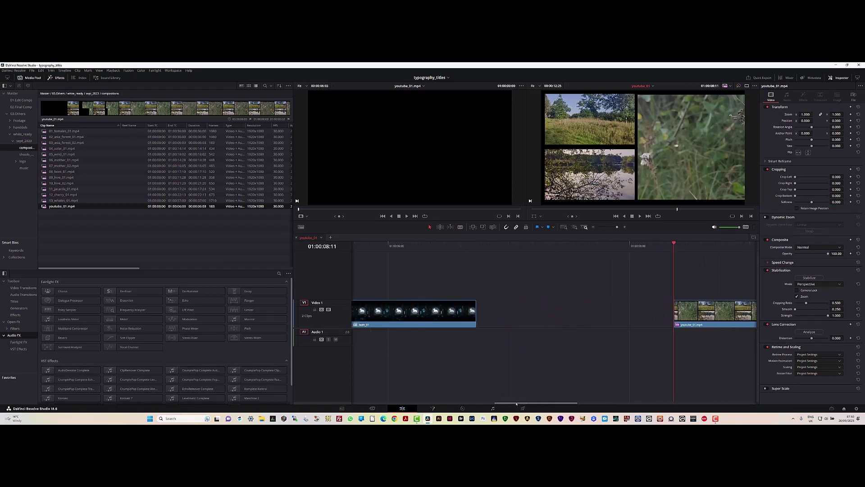
{"action": "left_click_drag", "start_coordinate": [722, 325], "coordinate": [524, 326]}
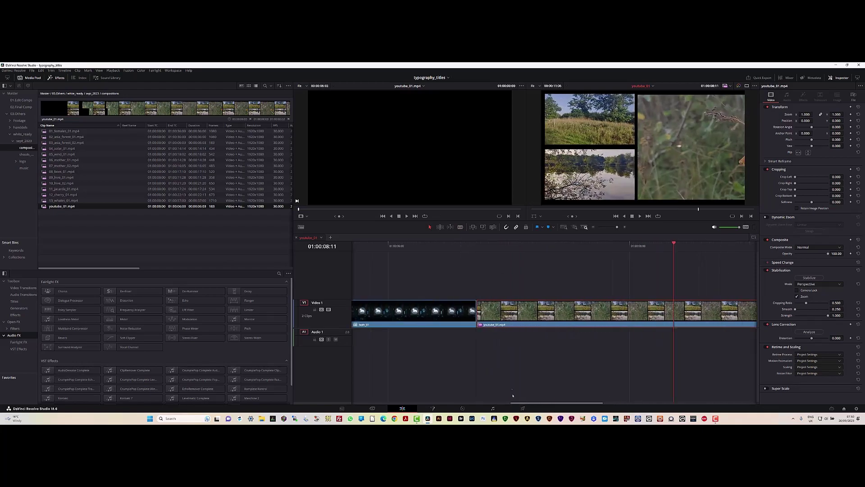
Play the trimmed sequence across the cut from the logo clip into the split screen to check the transition.
{"action": "left_click_drag", "start_coordinate": [518, 403], "coordinate": [493, 398]}
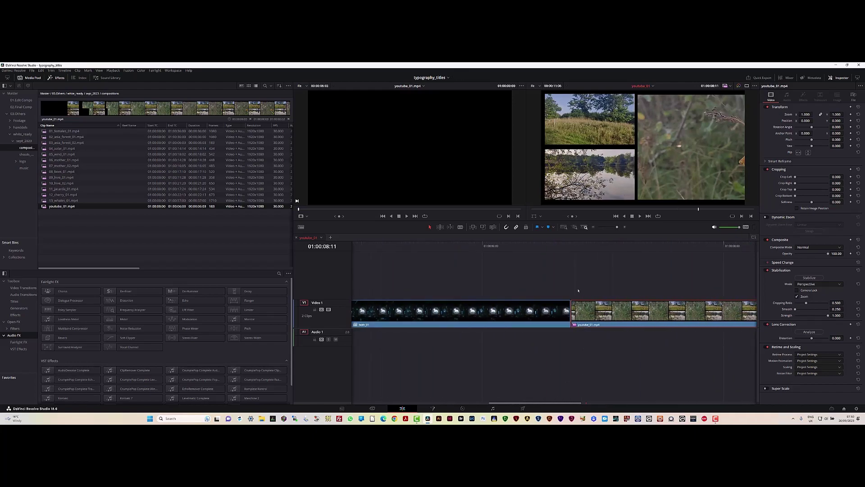
{"action": "left_click", "coordinate": [540, 245]}
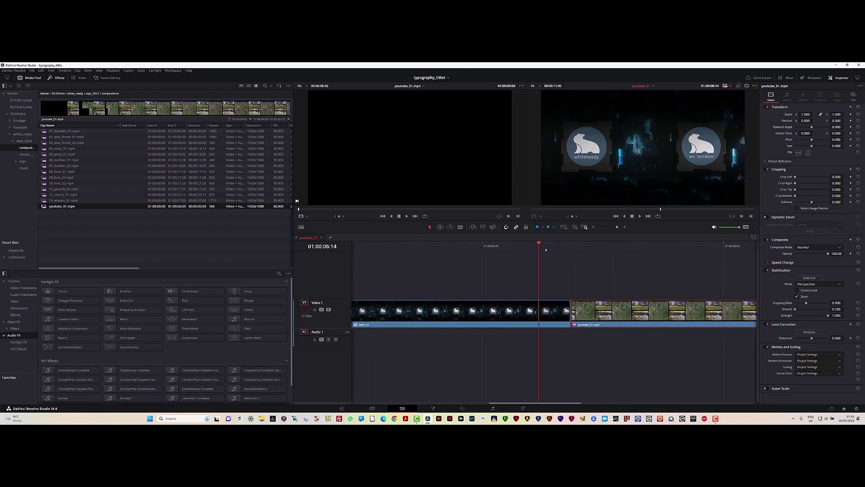
{"action": "key", "text": "space"}
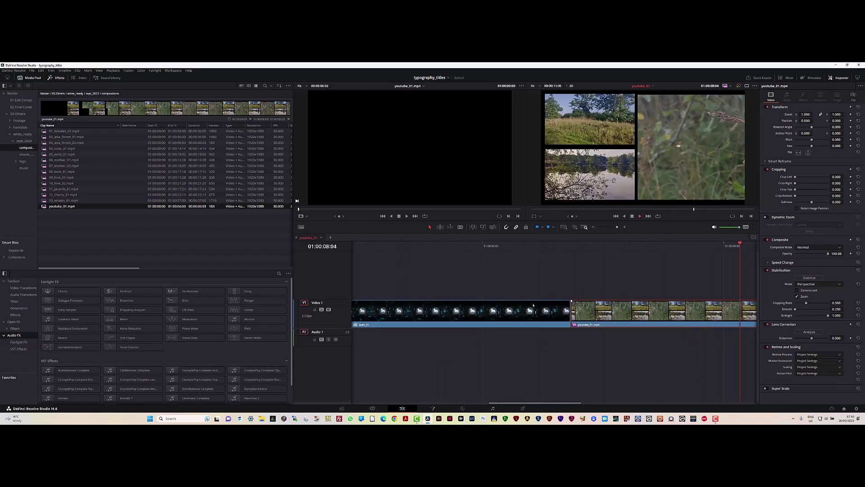
{"action": "key", "text": "space"}
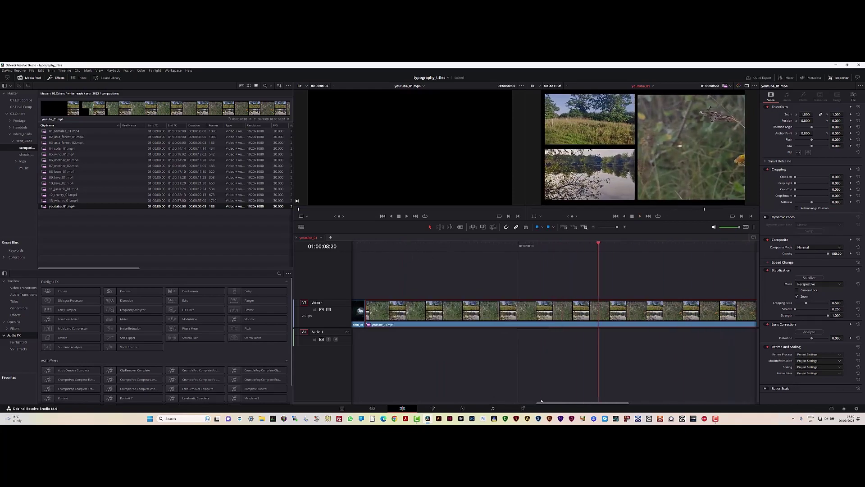
{"action": "scroll", "coordinate": [542, 257], "scroll_direction": "left", "scroll_amount": 5}
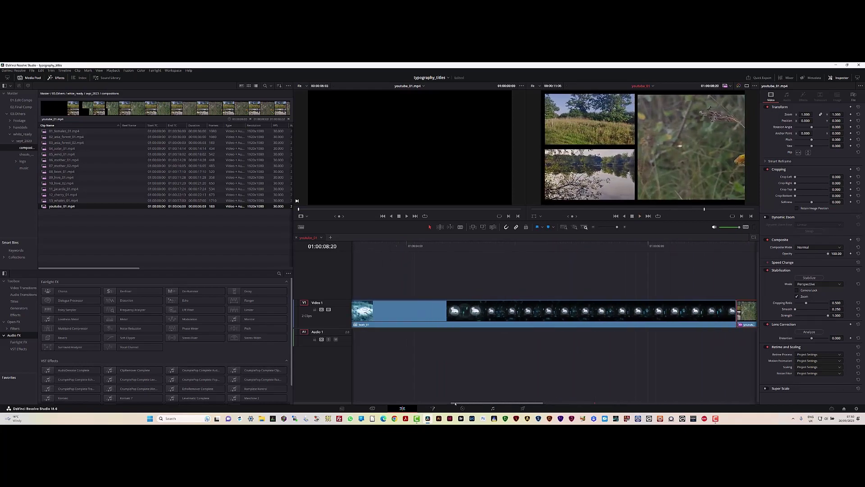
{"action": "left_click", "coordinate": [526, 245]}
{"action": "scroll", "coordinate": [526, 243], "scroll_direction": "down", "scroll_amount": 4}
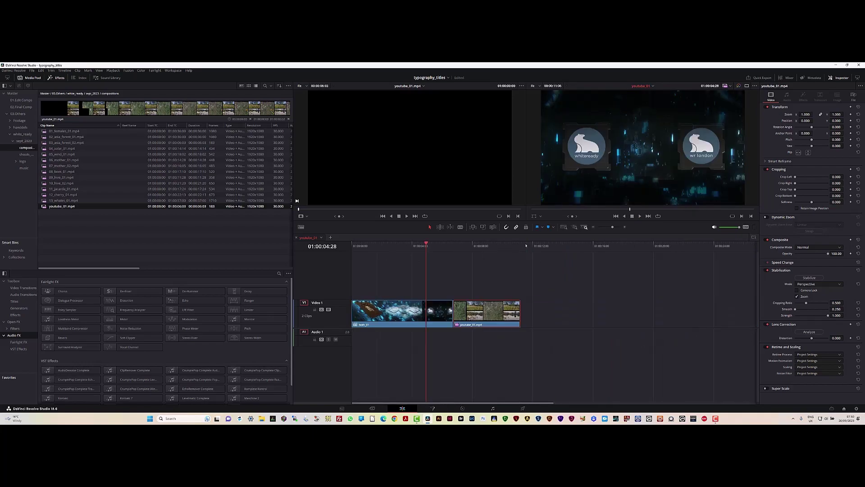
{"action": "key", "text": "space"}
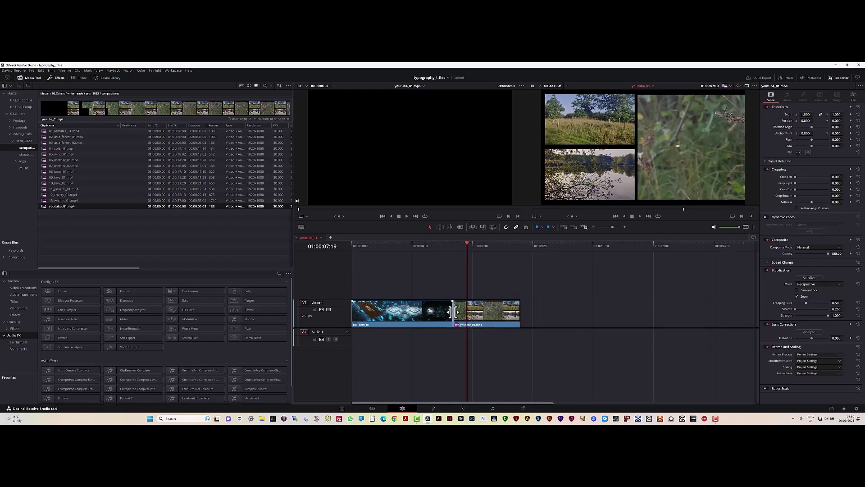
Add a 30-frame cross dissolve between the logo clip and youtube_01.mp4 and play across it to check the blend.
{"action": "right_click", "coordinate": [458, 315]}
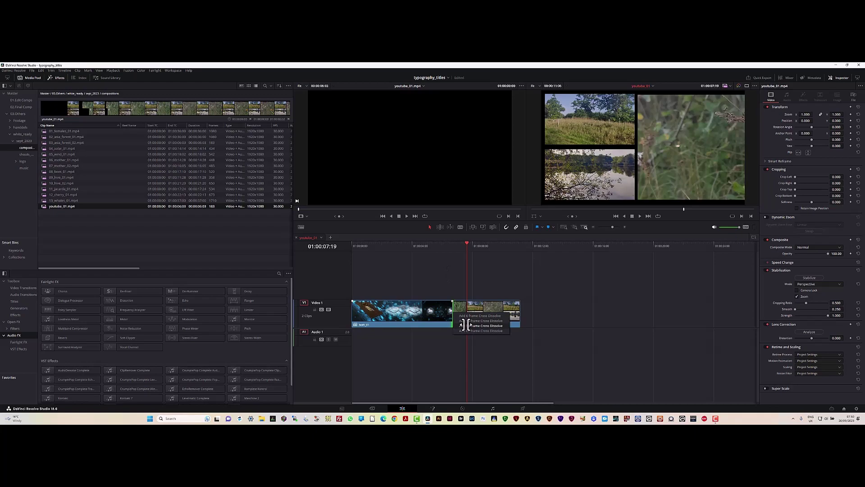
{"action": "left_click", "coordinate": [464, 326]}
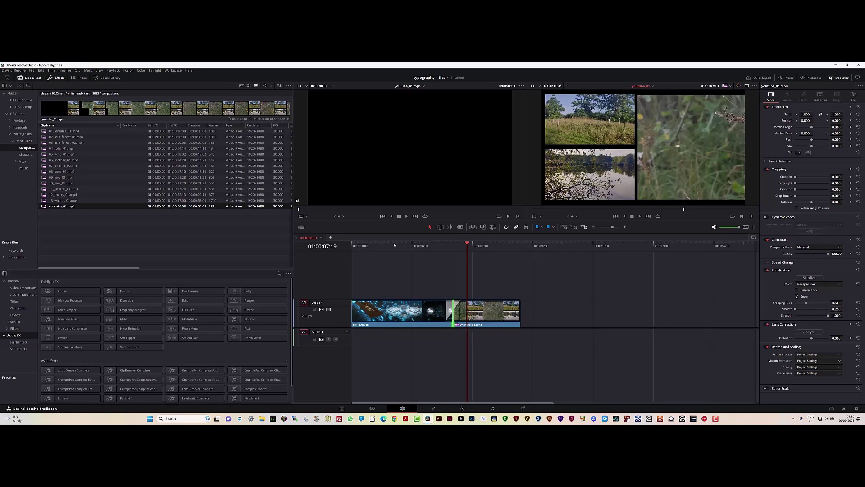
{"action": "left_click", "coordinate": [392, 246]}
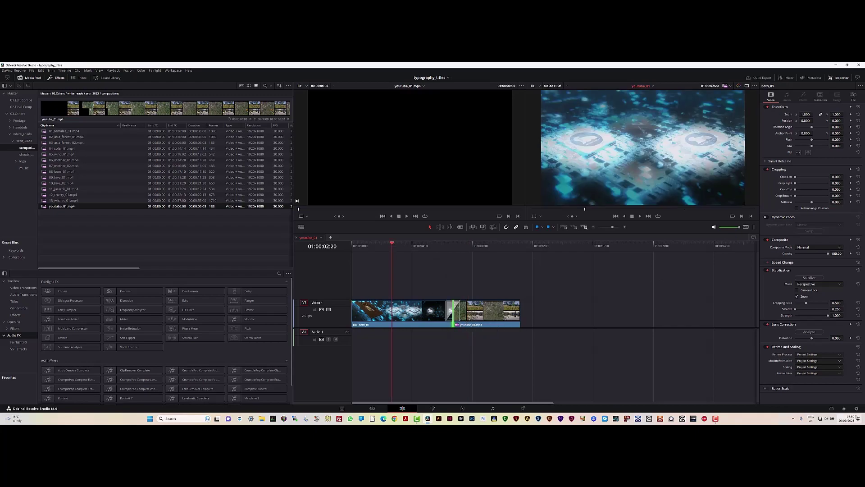
{"action": "key", "text": "space"}
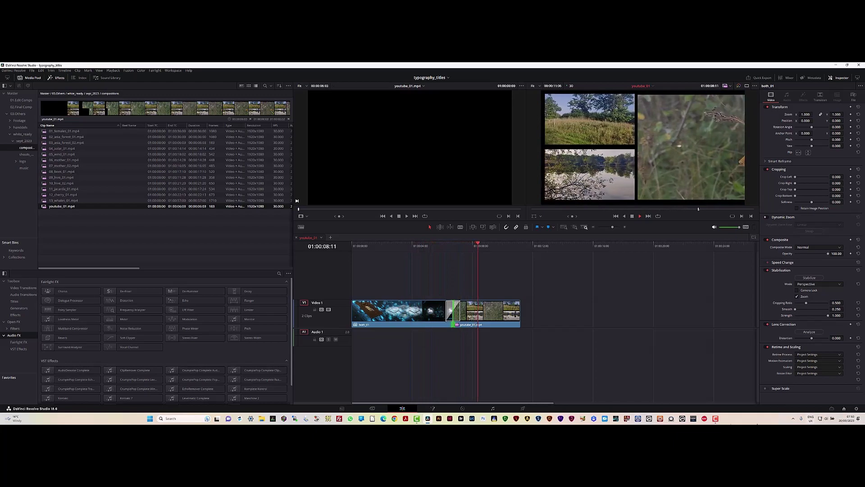
{"action": "key", "text": "space"}
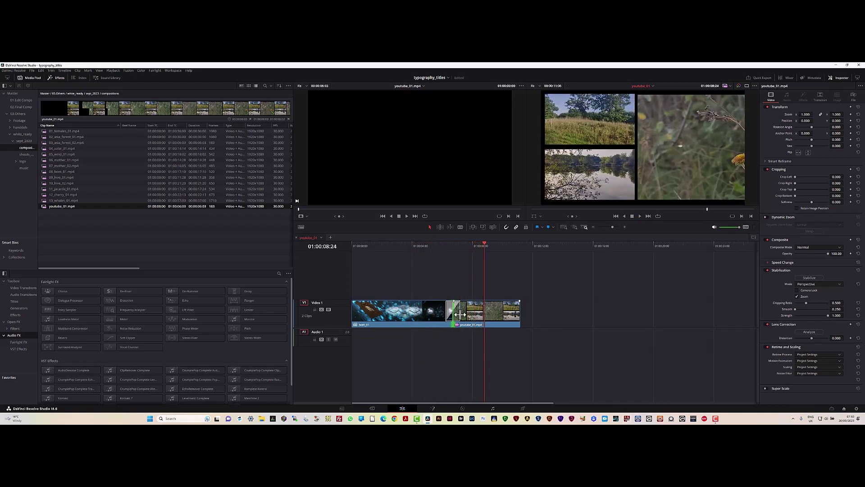
{"action": "left_click", "coordinate": [435, 247]}
{"action": "key", "text": "space"}
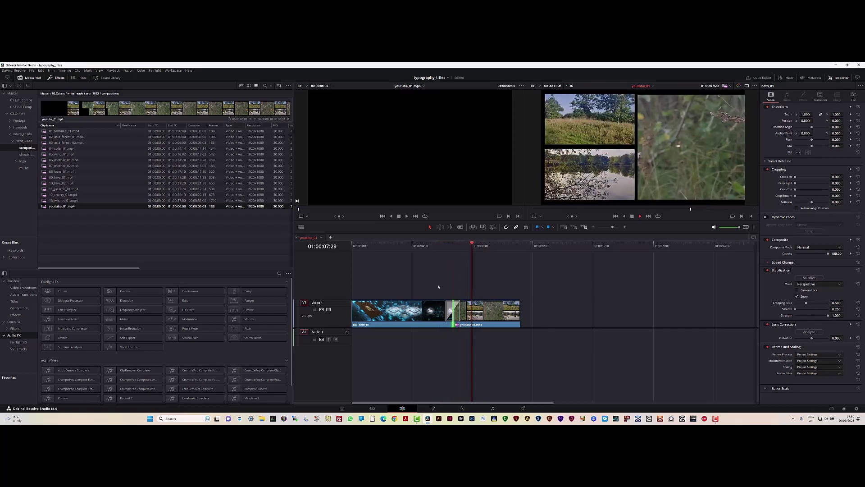
{"action": "left_click", "coordinate": [433, 247]}
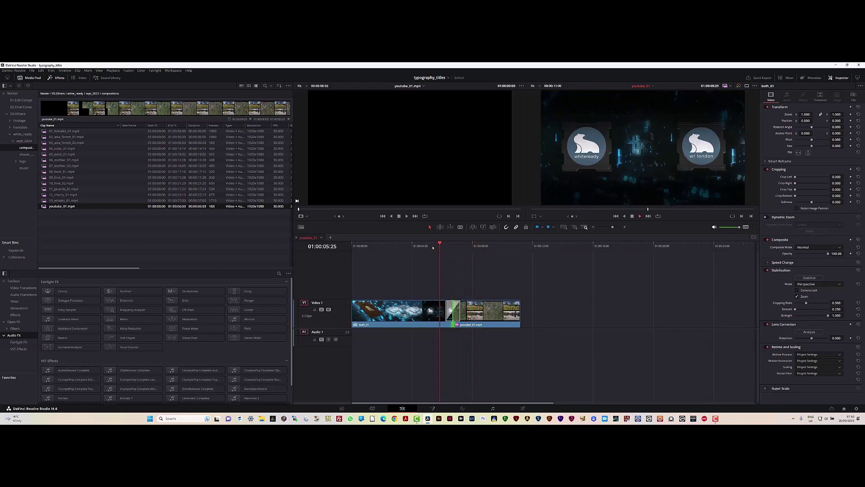
{"action": "key", "text": "space"}
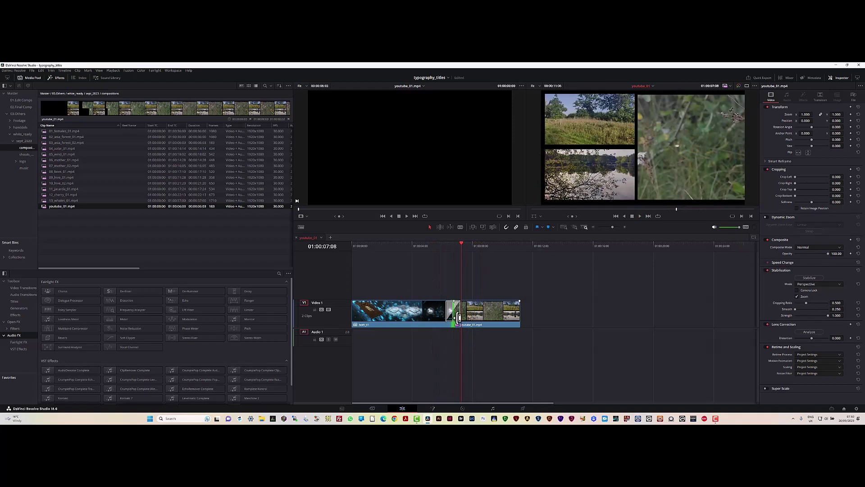
Delete the cross dissolve and trim about 15 frames off the start of youtube_01.mp4, closing the gap to the logo clip.
{"action": "left_click", "coordinate": [457, 314]}
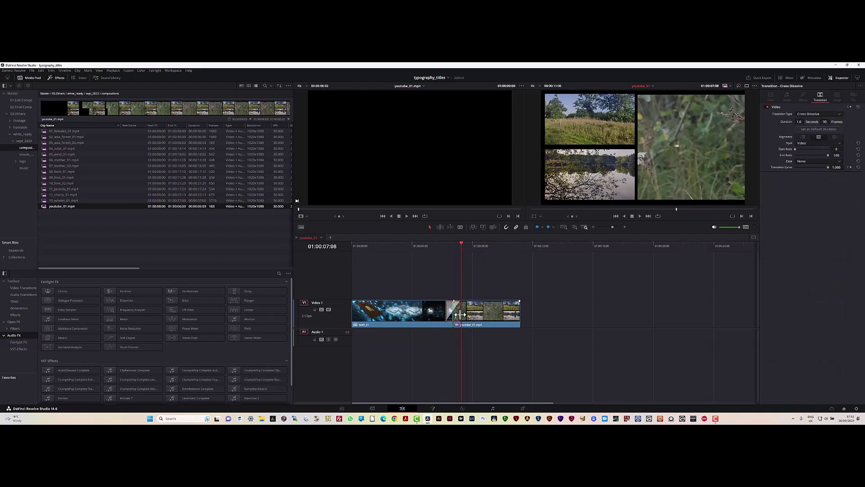
{"action": "key", "text": "Delete"}
{"action": "left_click_drag", "start_coordinate": [457, 314], "coordinate": [469, 314]}
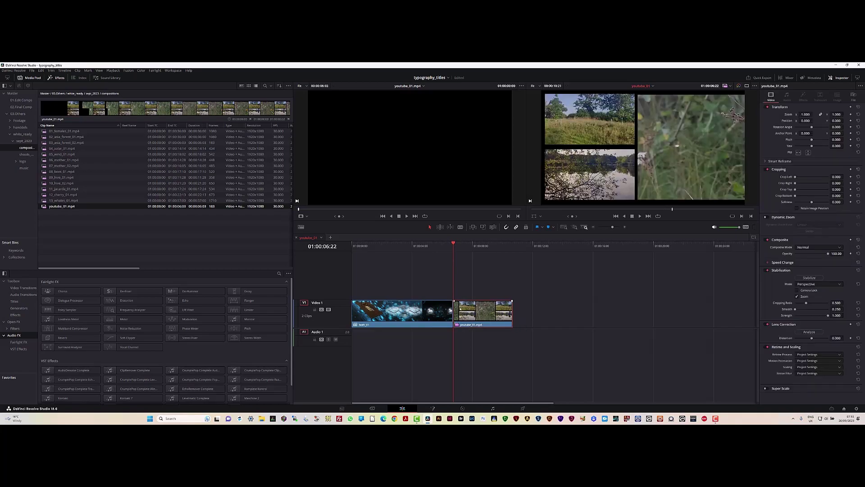
Add a 30-frame cross dissolve between the logo clip and the shortened youtube_01.mp4, and play from 01:00:05:09 to check it.
{"action": "left_click", "coordinate": [452, 311]}
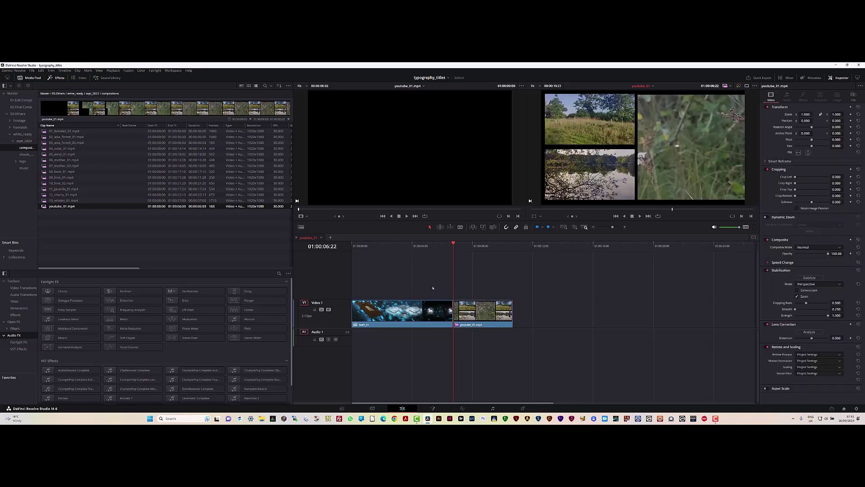
{"action": "right_click", "coordinate": [453, 312]}
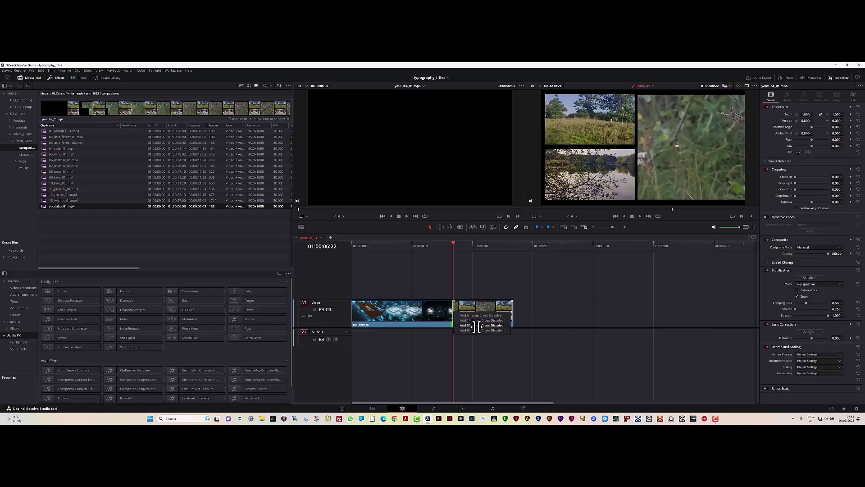
{"action": "left_click", "coordinate": [477, 325]}
{"action": "left_click", "coordinate": [432, 245]}
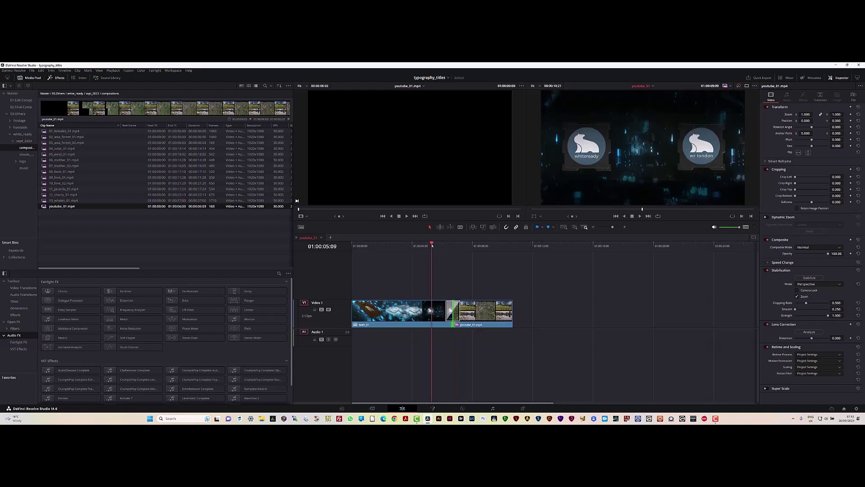
{"action": "key", "text": "space"}
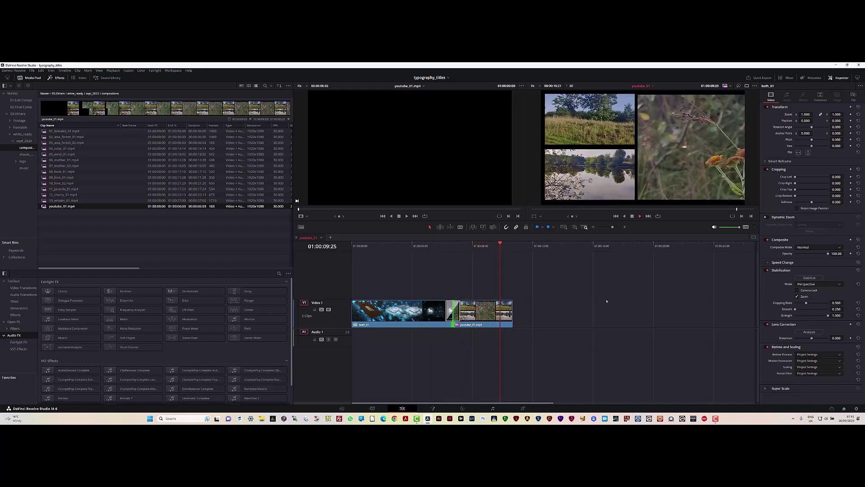
Copy the opening logo clip and paste it on Video 1 directly after youtube_01.mp4 at 01:00:10:21.
{"action": "left_click", "coordinate": [411, 317]}
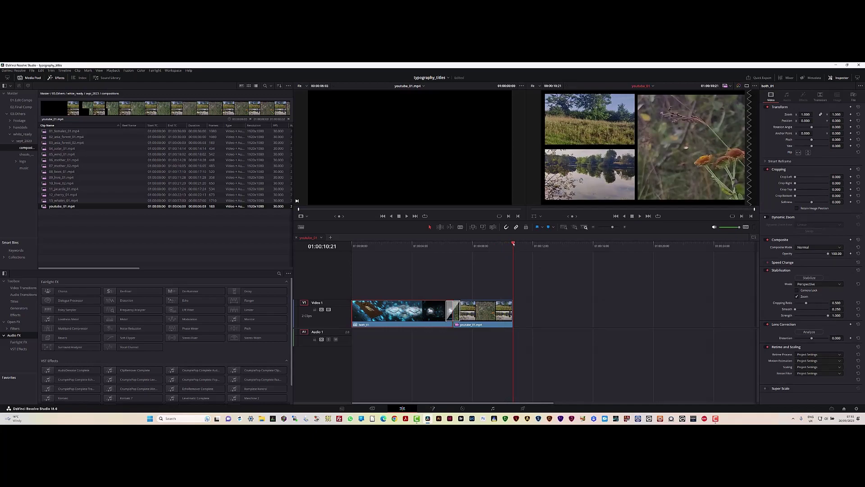
{"action": "left_click", "coordinate": [501, 264]}
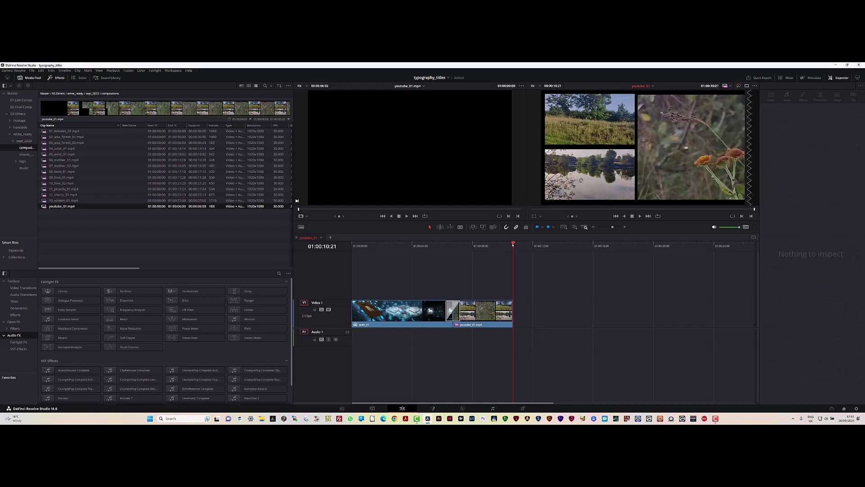
{"action": "key", "text": "ctrl+v"}
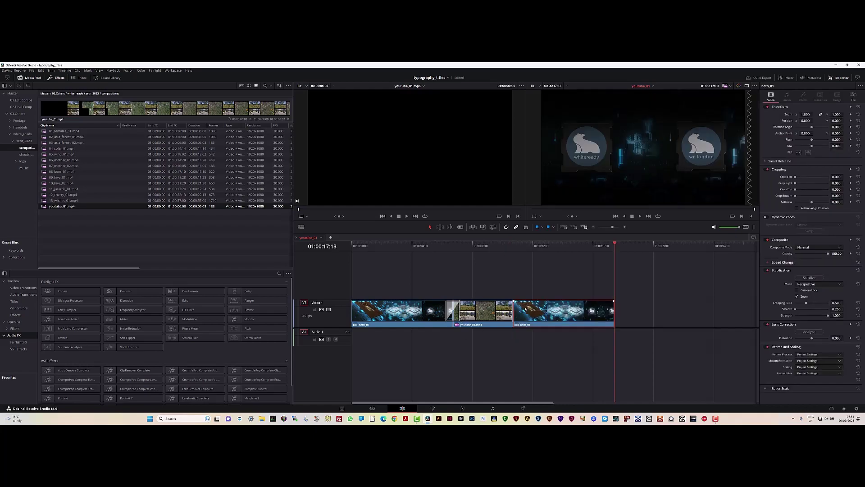
Add a 15-frame cross dissolve between youtube_01.mp4 and the closing logo clip, trimming the clips for handles, and play the sequence to check it.
{"action": "right_click", "coordinate": [517, 310]}
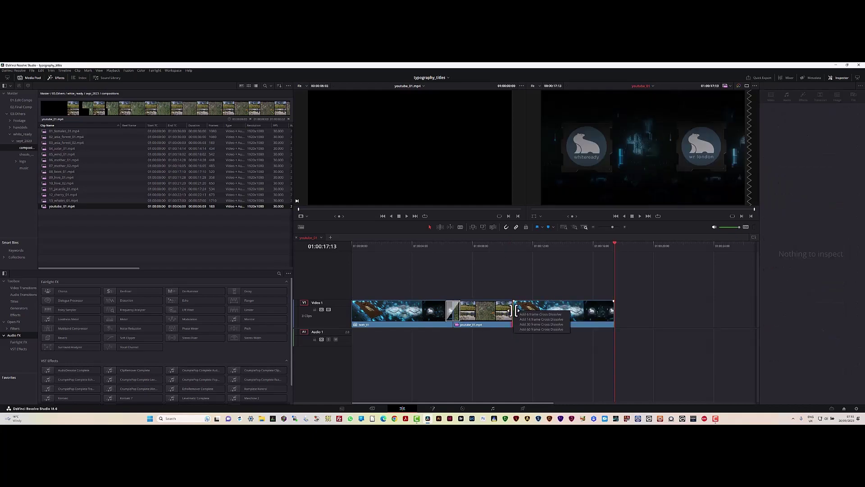
{"action": "left_click", "coordinate": [523, 319]}
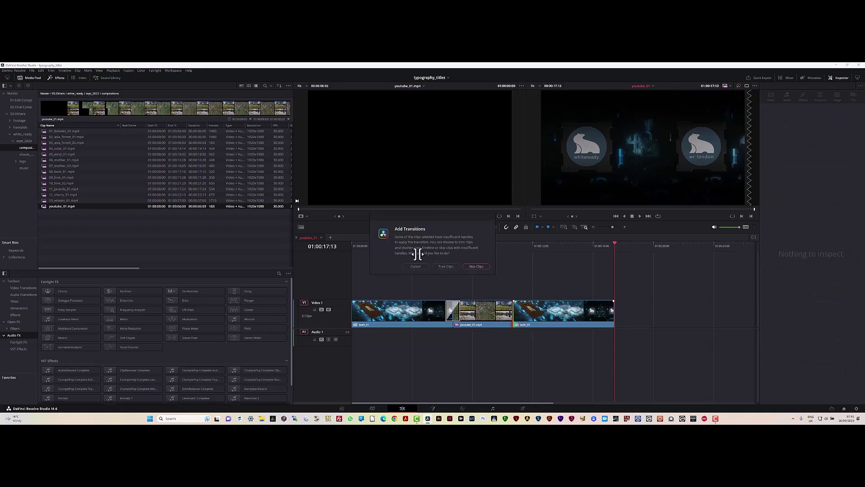
{"action": "left_click", "coordinate": [446, 266]}
{"action": "left_click", "coordinate": [422, 247]}
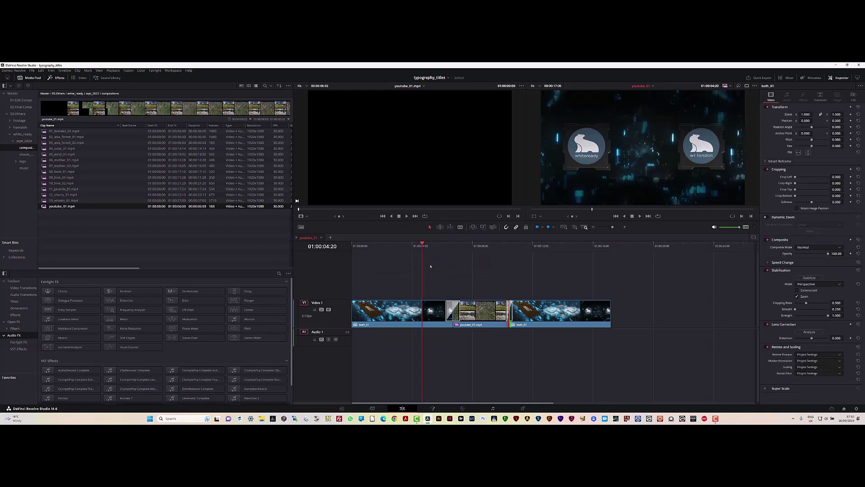
{"action": "key", "text": "space"}
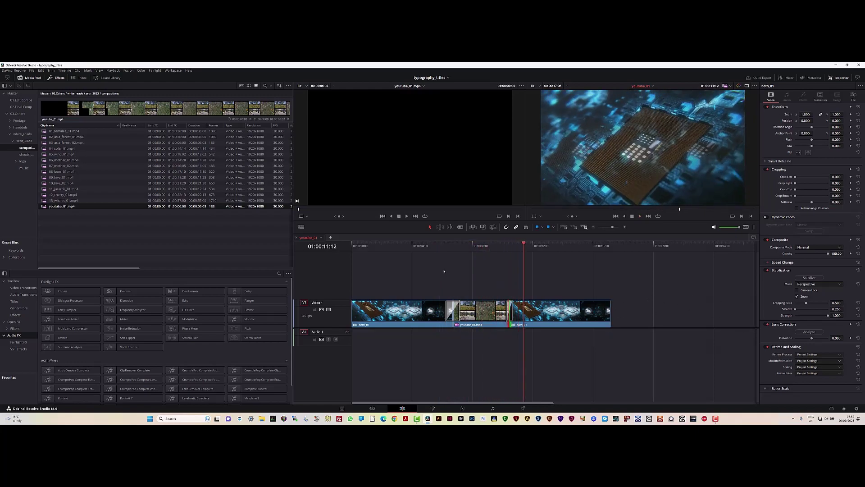
{"action": "left_click", "coordinate": [454, 245]}
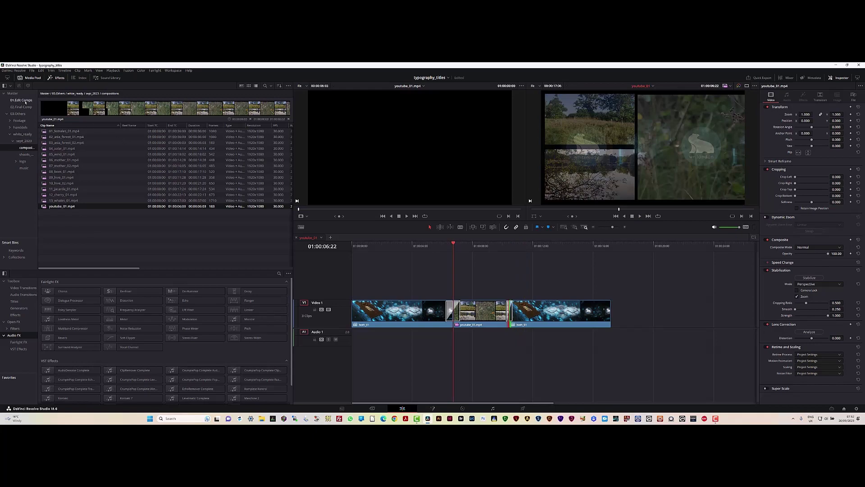
Look through TITLE 1 and TITLE 2 in the 01.Edit Comps bin and copy the "ABOUT THE FUTURE" title clip from TITLE 2.
{"action": "left_click", "coordinate": [25, 101]}
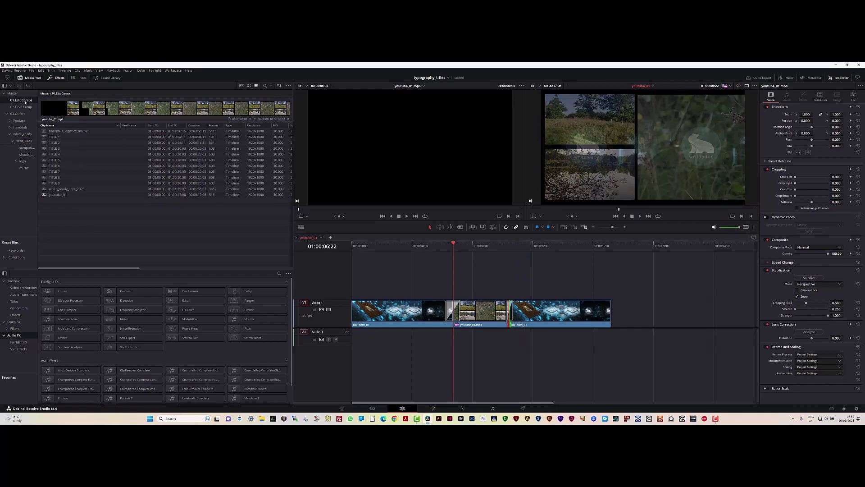
{"action": "double_click", "coordinate": [54, 137]}
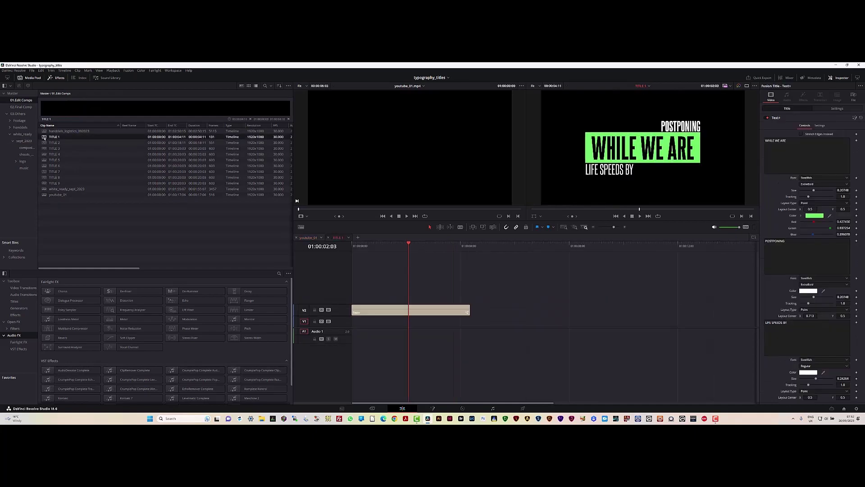
{"action": "left_click", "coordinate": [423, 209]}
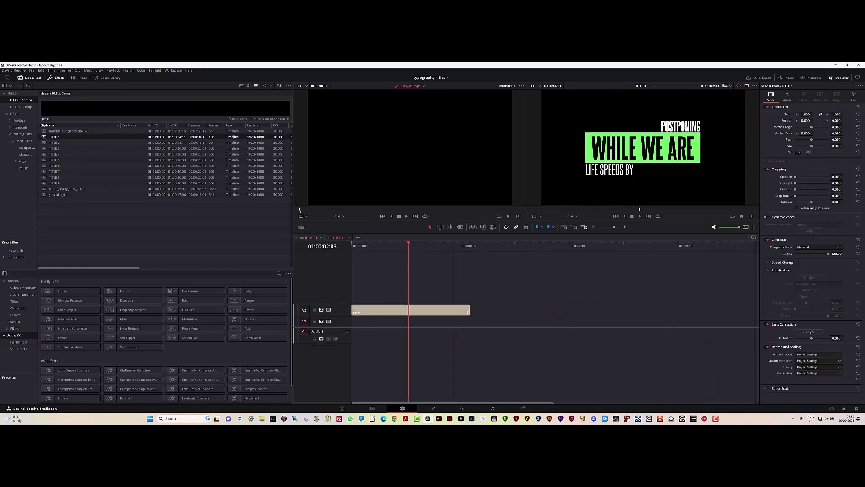
{"action": "left_click_drag", "start_coordinate": [422, 209], "coordinate": [298, 209]}
{"action": "double_click", "coordinate": [46, 143]}
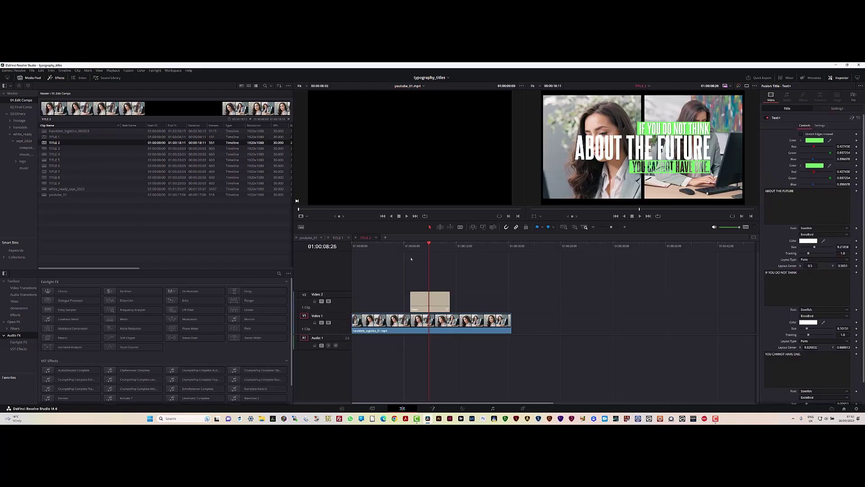
{"action": "left_click_drag", "start_coordinate": [419, 302], "coordinate": [421, 302]}
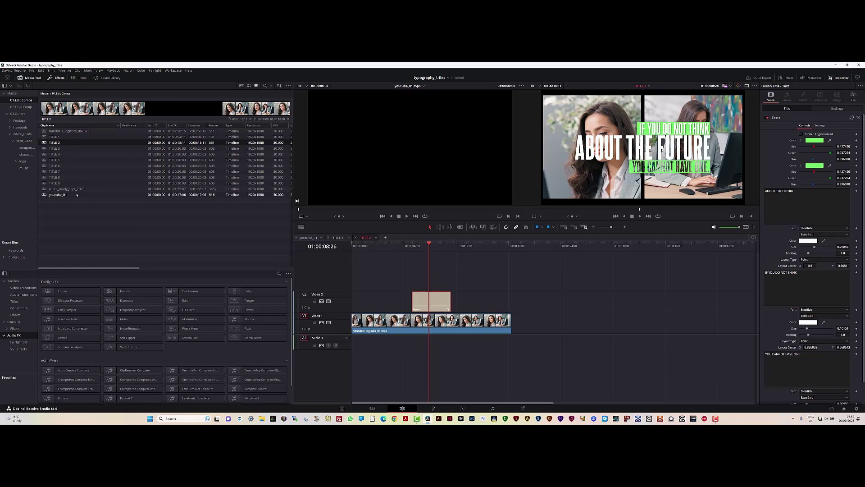
Return to the youtube_01 timeline, paste the title on Video 2 at 01:00:07:07 and shorten it to end just before the second dissolve.
{"action": "double_click", "coordinate": [44, 189]}
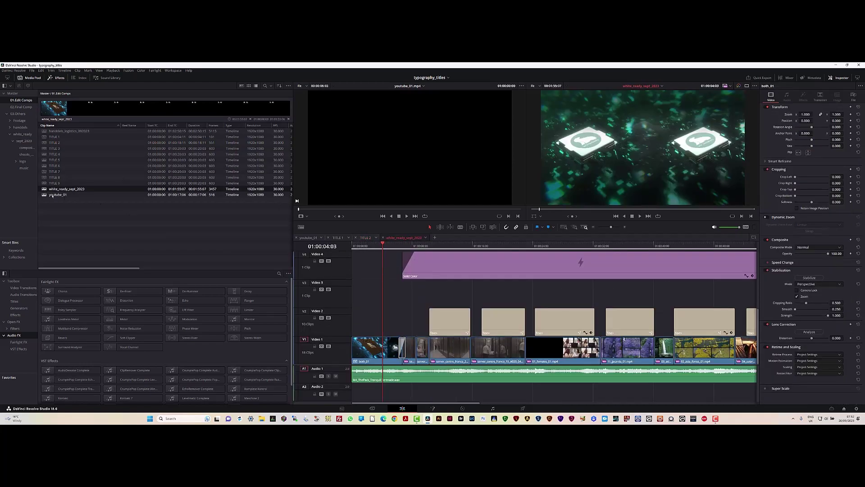
{"action": "double_click", "coordinate": [68, 195]}
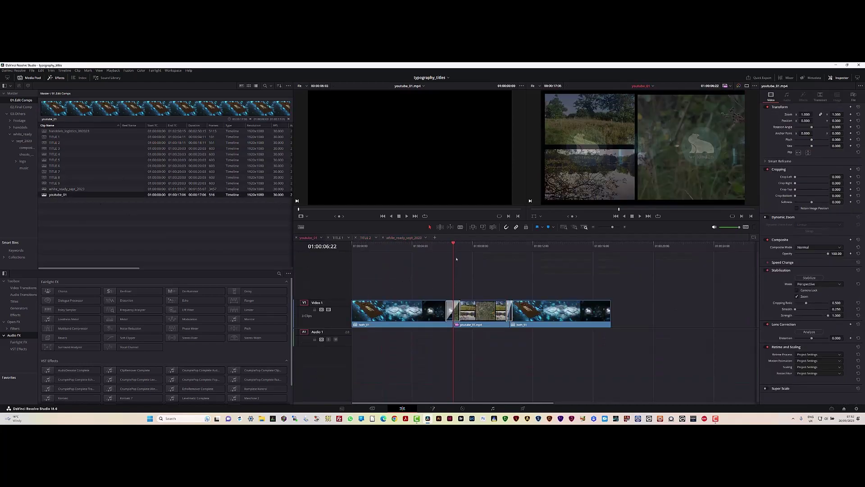
{"action": "left_click", "coordinate": [462, 245]}
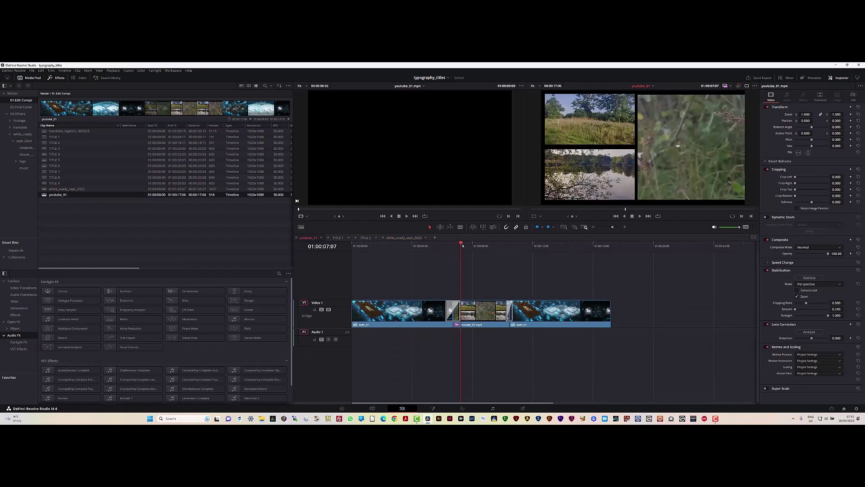
{"action": "key", "text": "ctrl+v"}
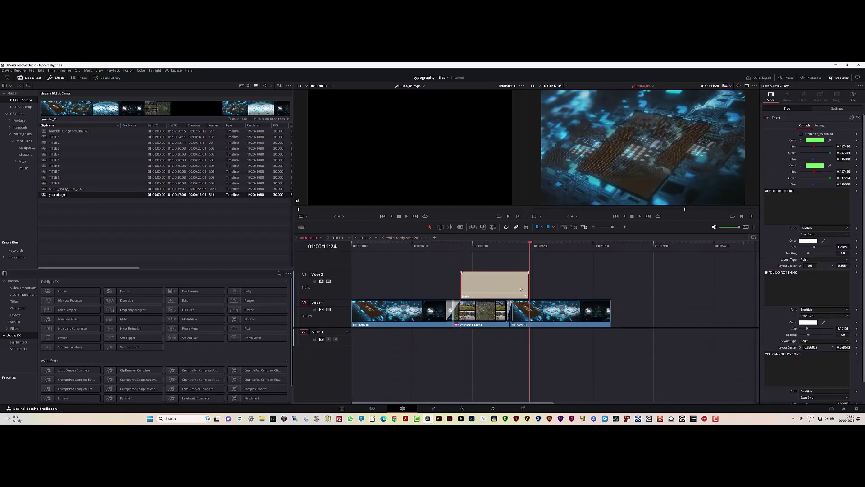
{"action": "left_click_drag", "start_coordinate": [528, 288], "coordinate": [505, 287]}
With the playhead over the title at 01:00:08:23, recolour the "YOU CANNOT HAVE ONE." background to light green #aaff7f.
{"action": "left_click", "coordinate": [484, 246]}
{"action": "left_click", "coordinate": [472, 290]}
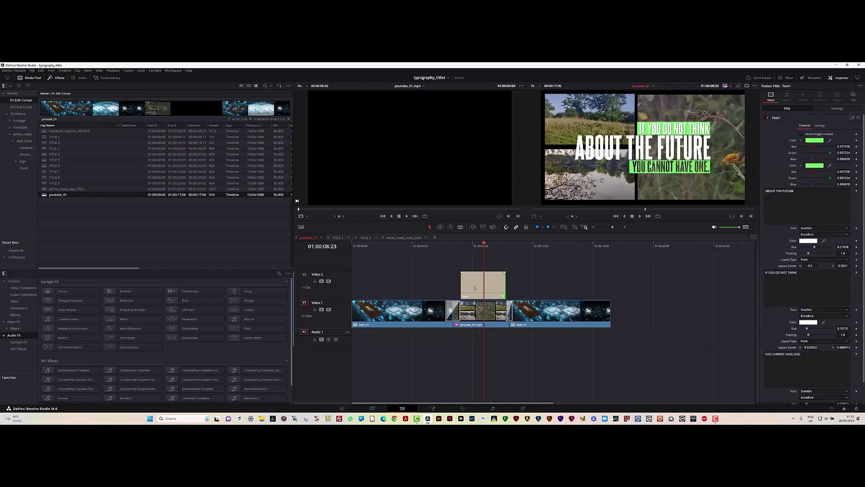
{"action": "left_click", "coordinate": [475, 288]}
{"action": "left_click", "coordinate": [815, 140]}
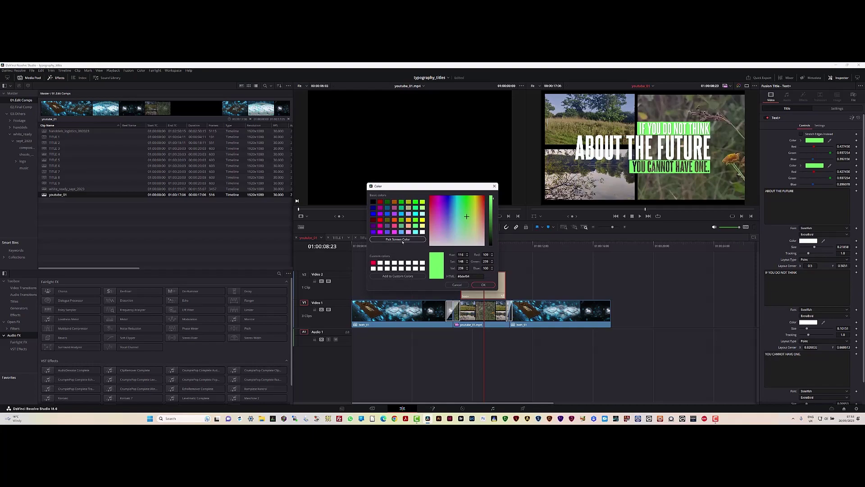
{"action": "left_click", "coordinate": [403, 240]}
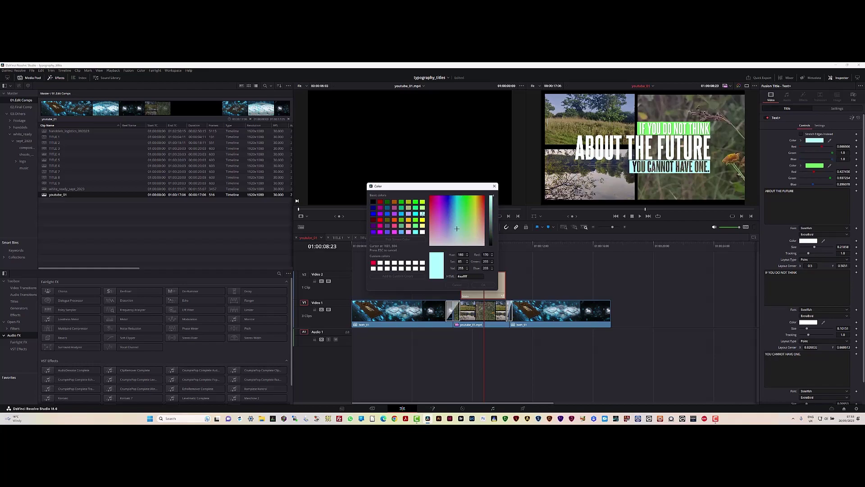
{"action": "left_click", "coordinate": [422, 208]}
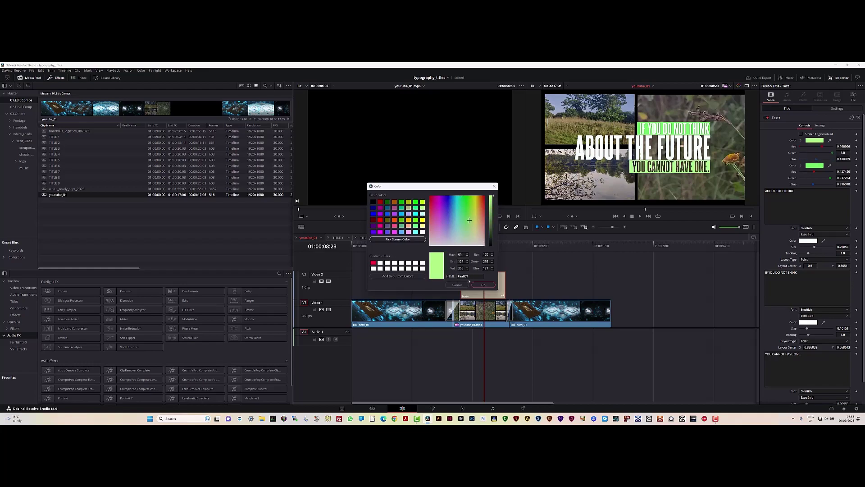
{"action": "left_click", "coordinate": [484, 286]}
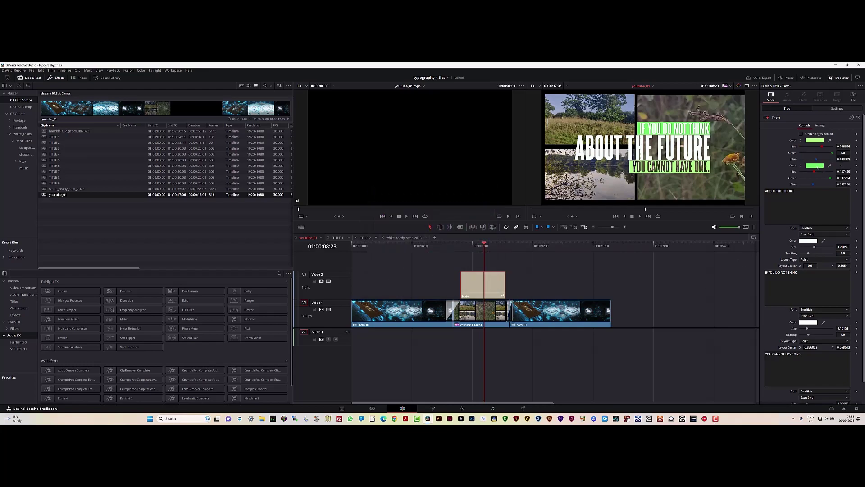
Try several swatches for the "IF YOU DO NOT THINK" background and set it to olive #aaaa00.
{"action": "left_click", "coordinate": [815, 165]}
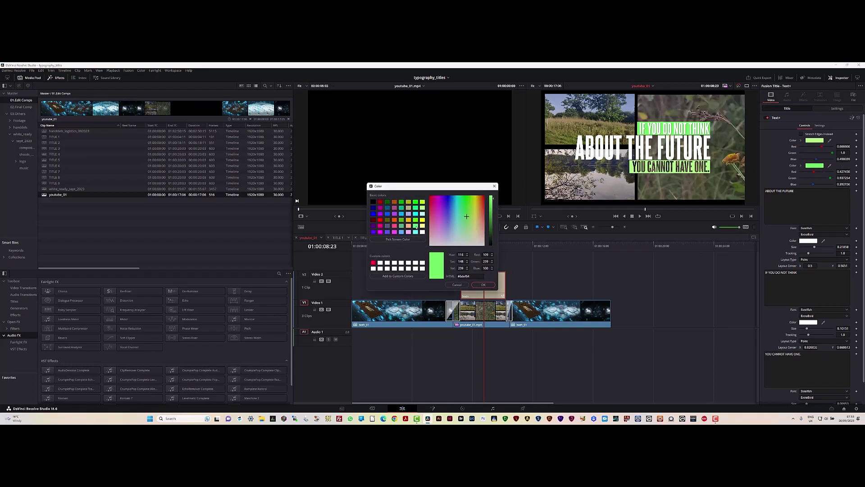
{"action": "left_click", "coordinate": [423, 208]}
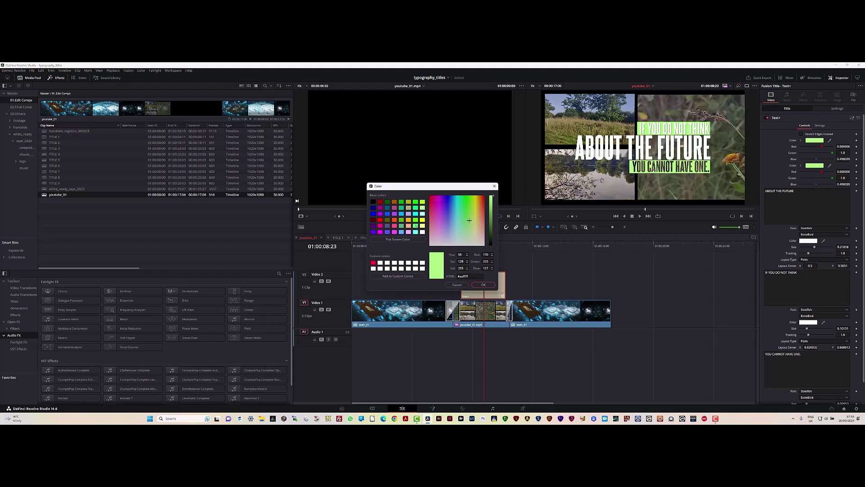
{"action": "left_click", "coordinate": [415, 232]}
{"action": "left_click", "coordinate": [408, 214]}
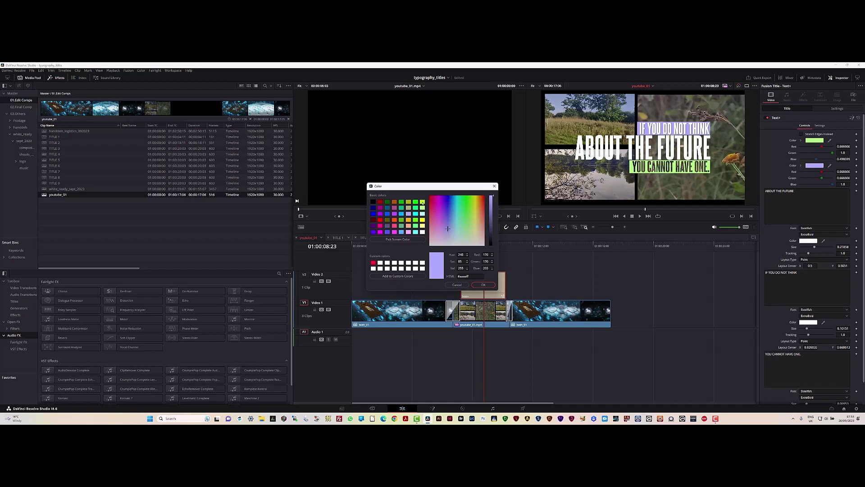
{"action": "left_click", "coordinate": [473, 197]}
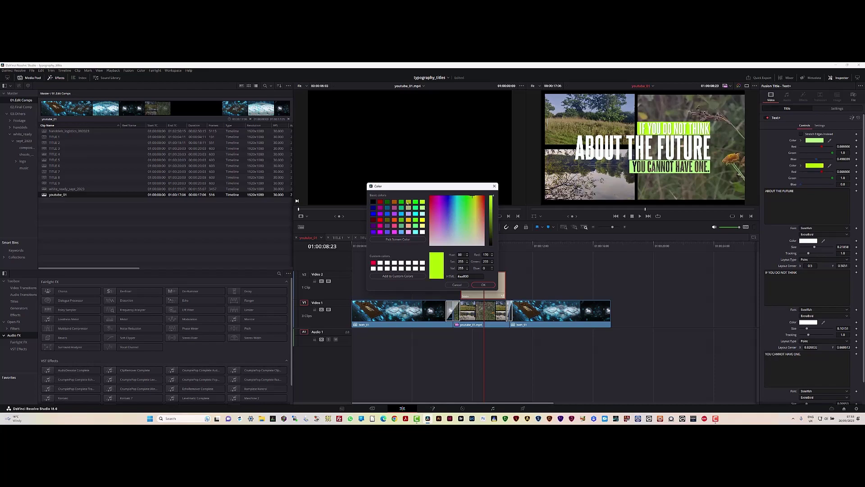
{"action": "left_click", "coordinate": [408, 202]}
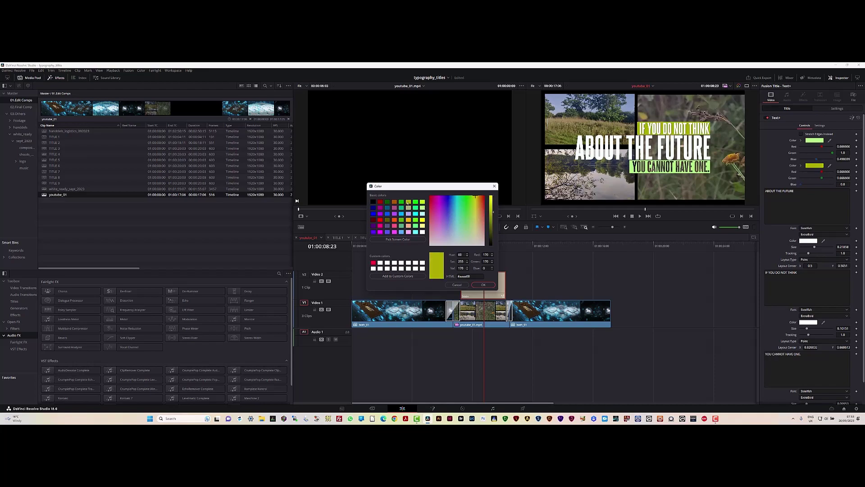
{"action": "left_click", "coordinate": [483, 285]}
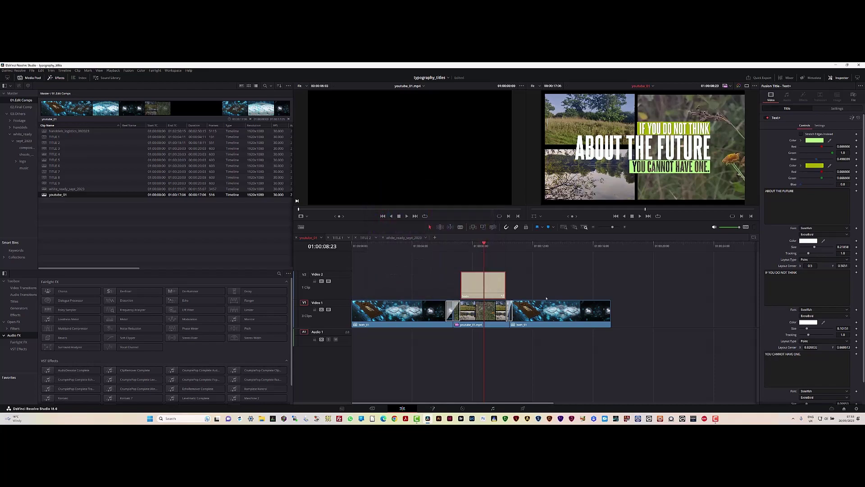
Play the sequence from 01:00:05:06 to check the recoloured title and open the Deliver page for rendering.
{"action": "left_click", "coordinate": [430, 246]}
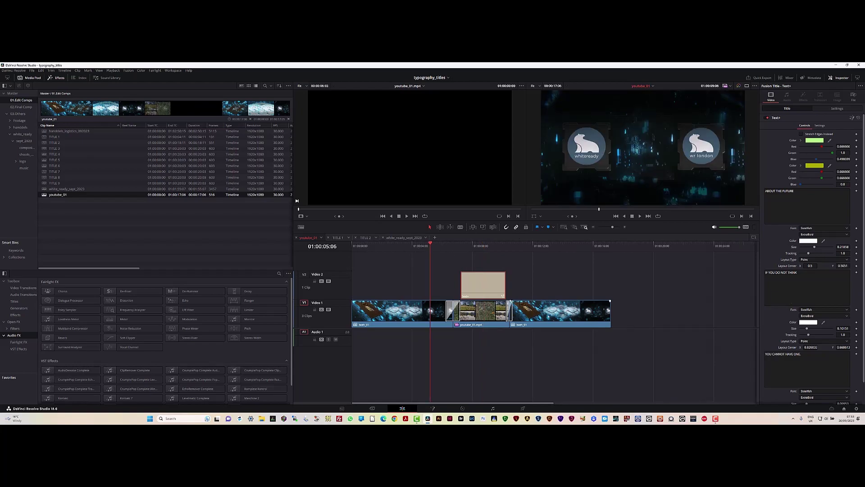
{"action": "key", "text": "space"}
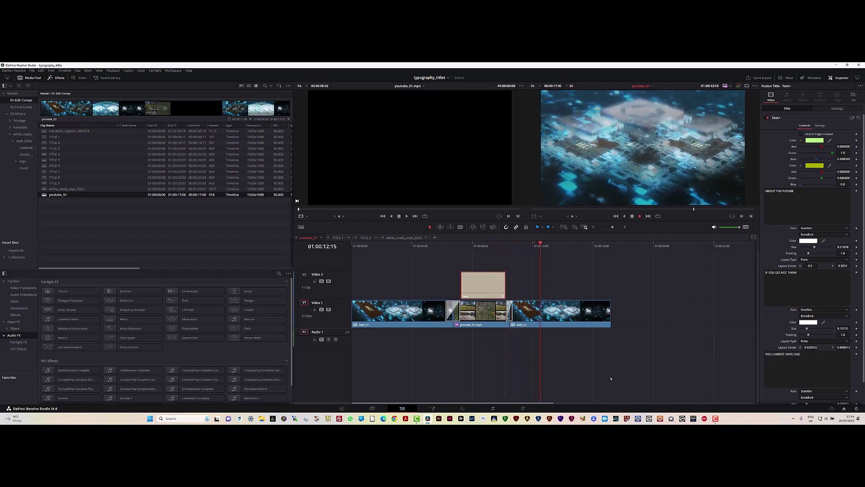
{"action": "left_click", "coordinate": [524, 409]}
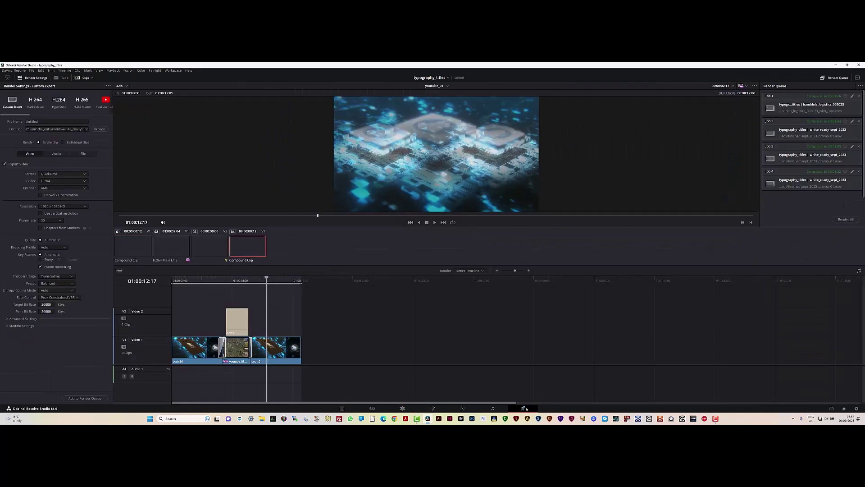